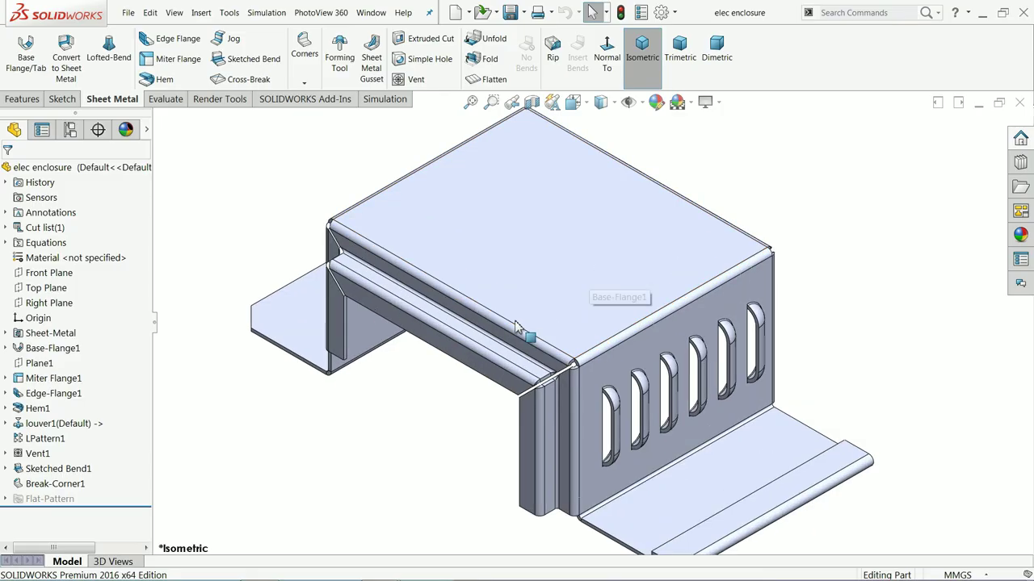
Review the elec enclosure drawing's Sheet2 flat pattern, then Sheet1's views zoomed in.
{"action": "middle_click_drag", "start_coordinate": [526, 339], "coordinate": [420, 350]}
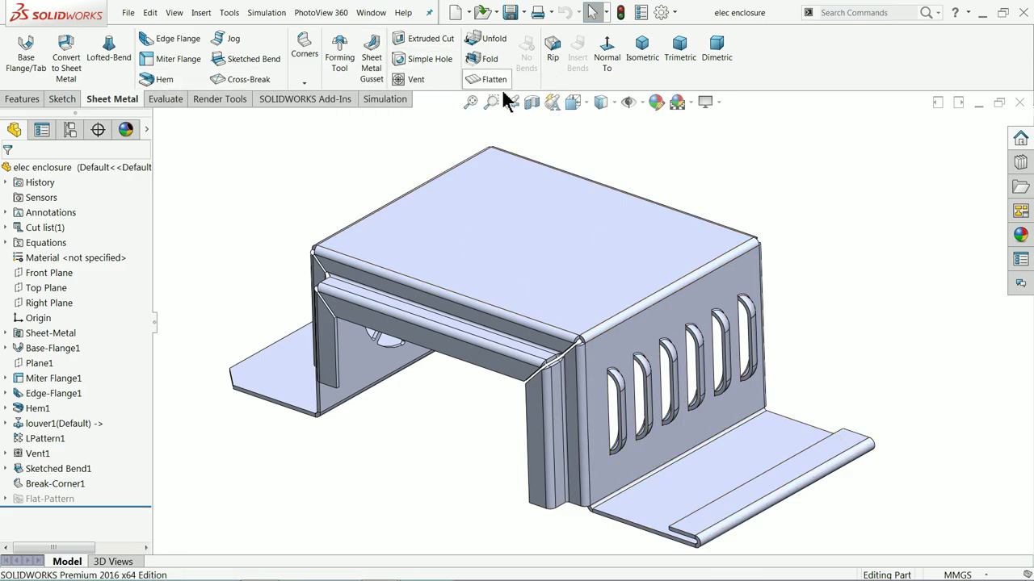
{"action": "left_click", "coordinate": [376, 13]}
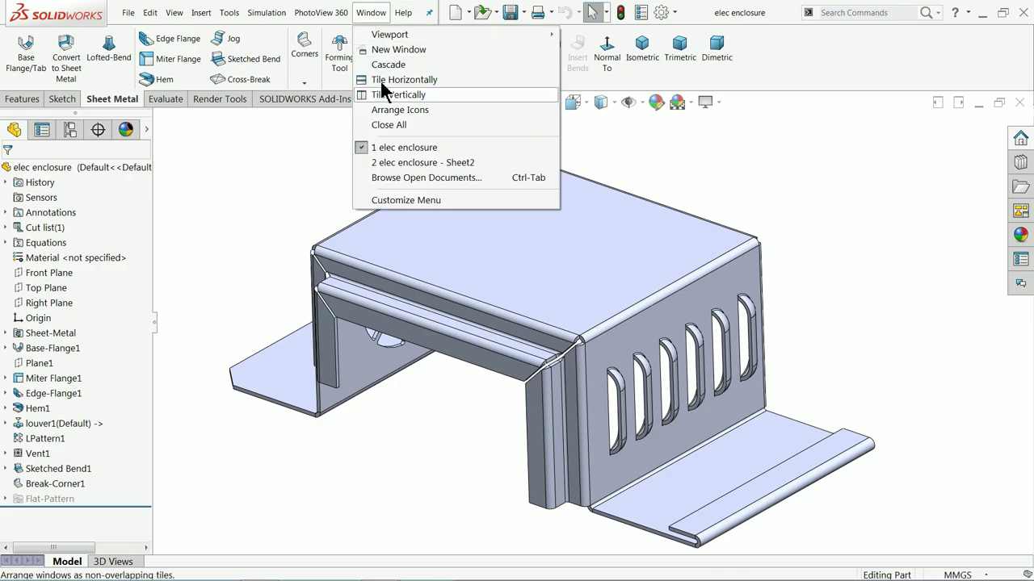
{"action": "left_click", "coordinate": [397, 166]}
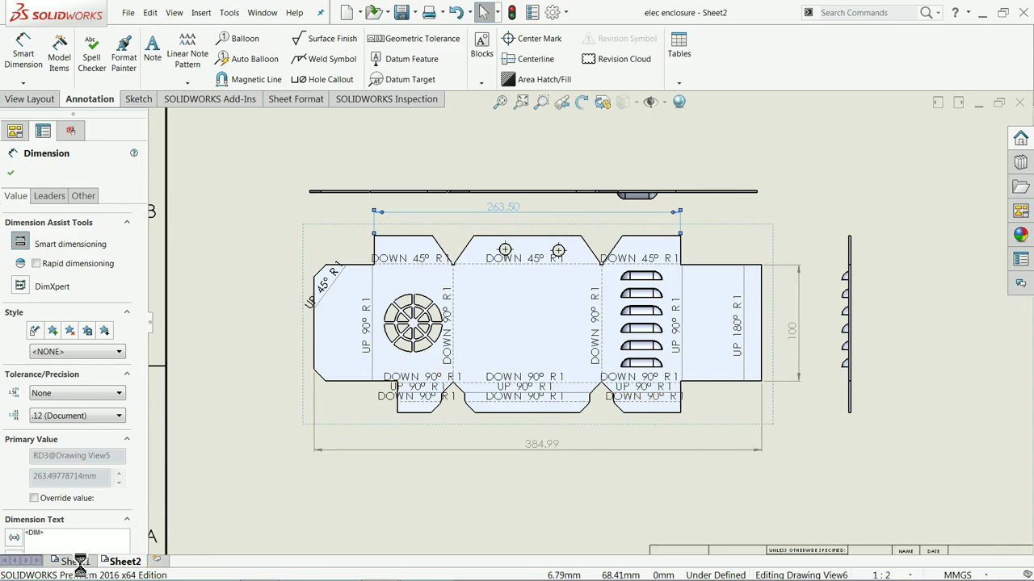
{"action": "left_click", "coordinate": [72, 560]}
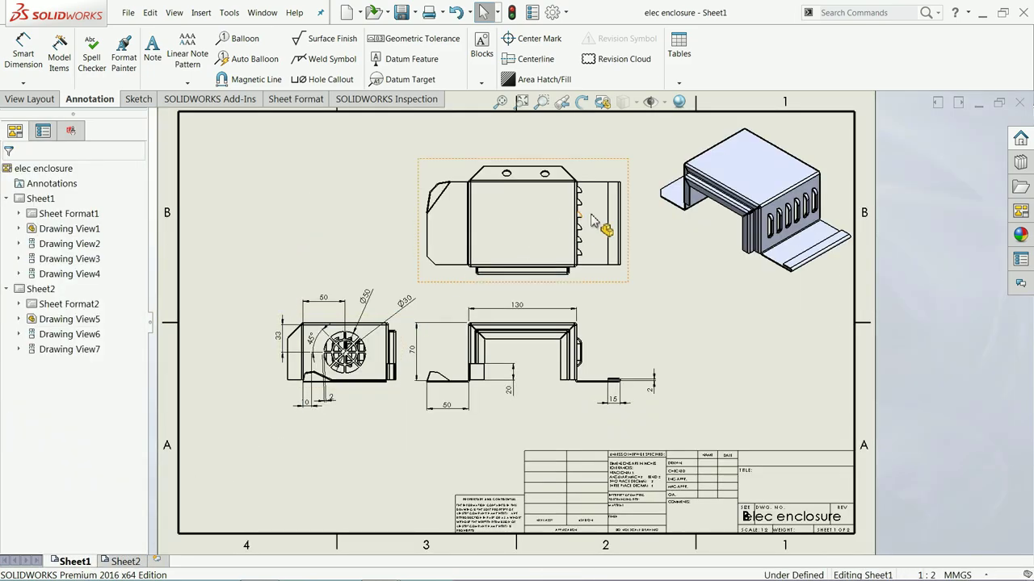
{"action": "scroll", "coordinate": [719, 208], "scroll_direction": "down", "scroll_amount": 1}
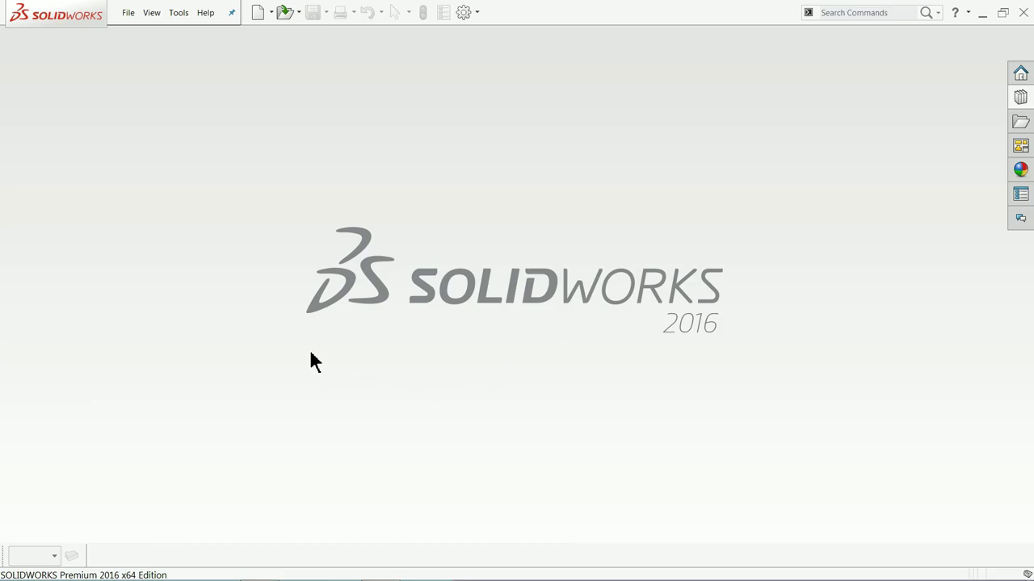
Create a new part document from the Novice New Document dialog.
{"action": "left_click", "coordinate": [125, 14]}
{"action": "left_click", "coordinate": [143, 35]}
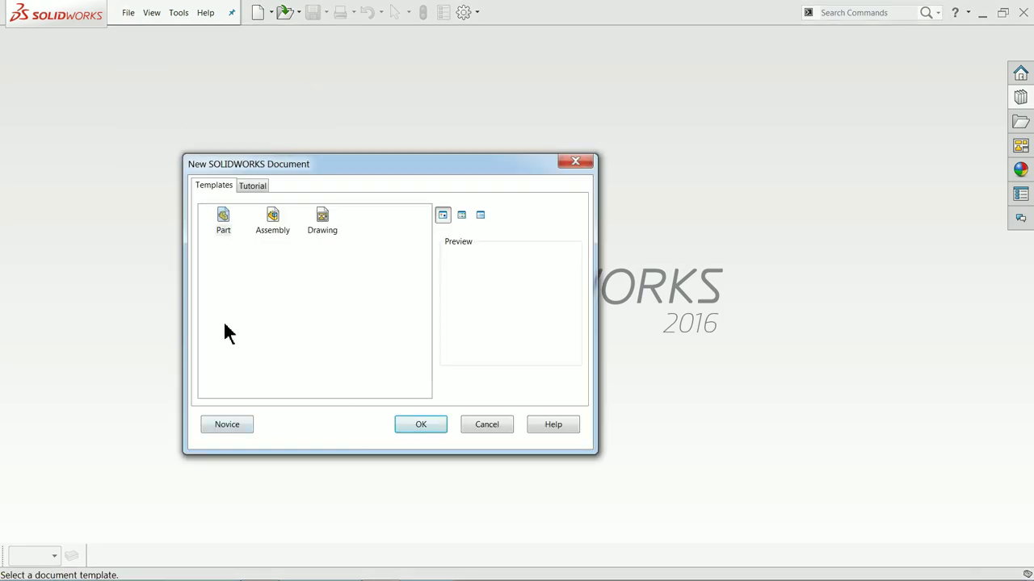
{"action": "left_click", "coordinate": [225, 424]}
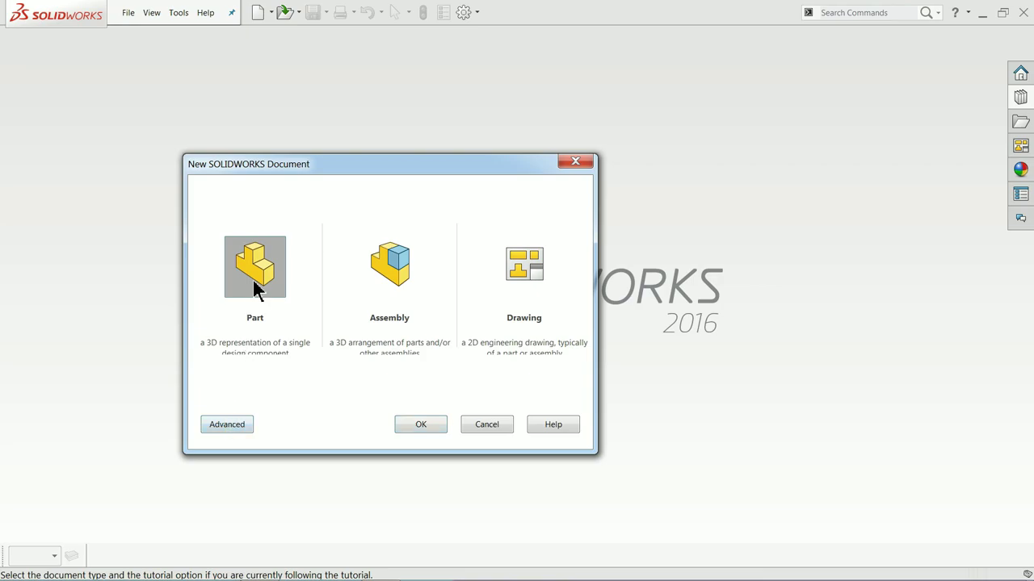
{"action": "left_click", "coordinate": [418, 424]}
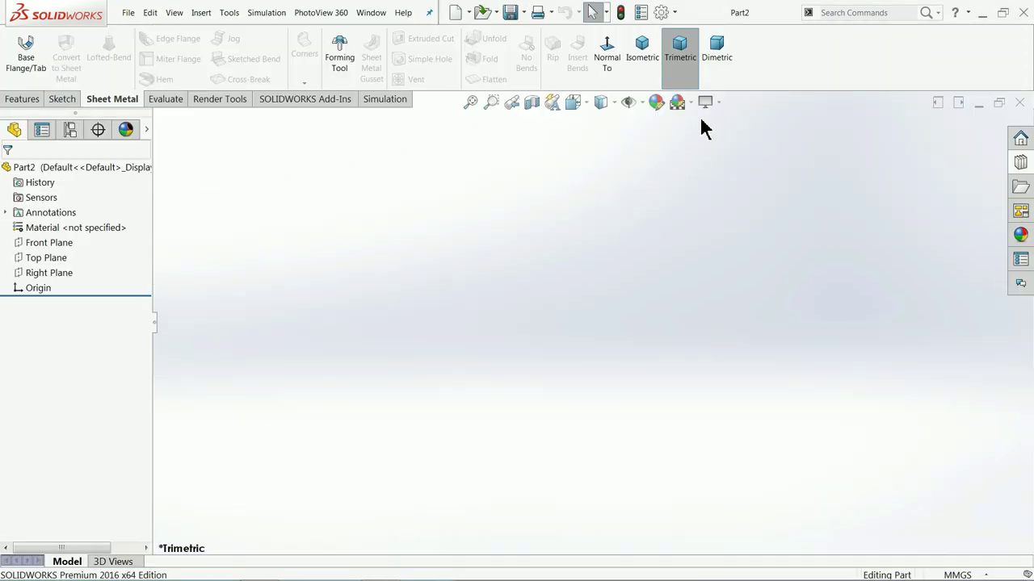
Apply the Plain White scene, leaving units and command tabs unchanged.
{"action": "left_click", "coordinate": [692, 102]}
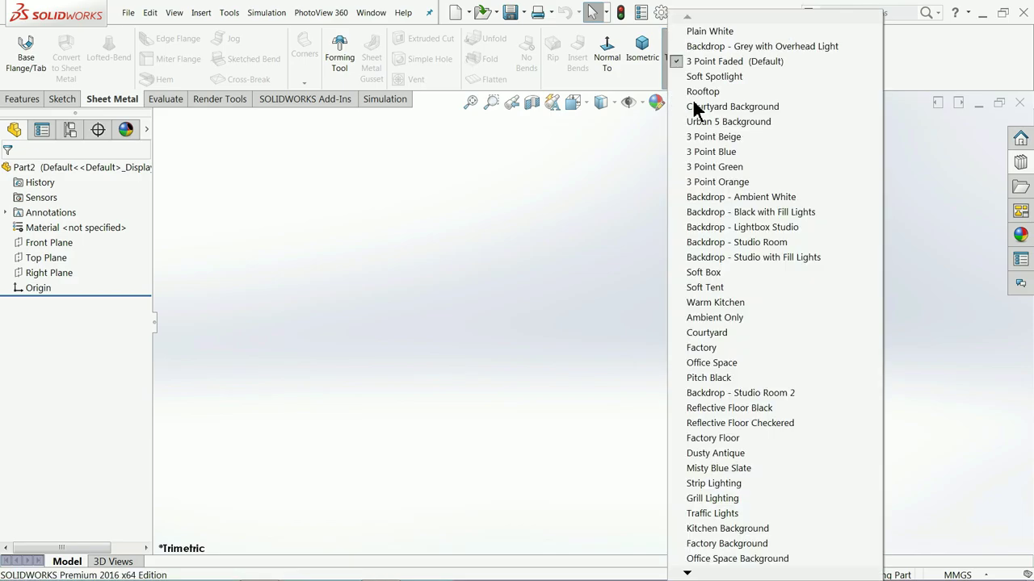
{"action": "left_click", "coordinate": [724, 32]}
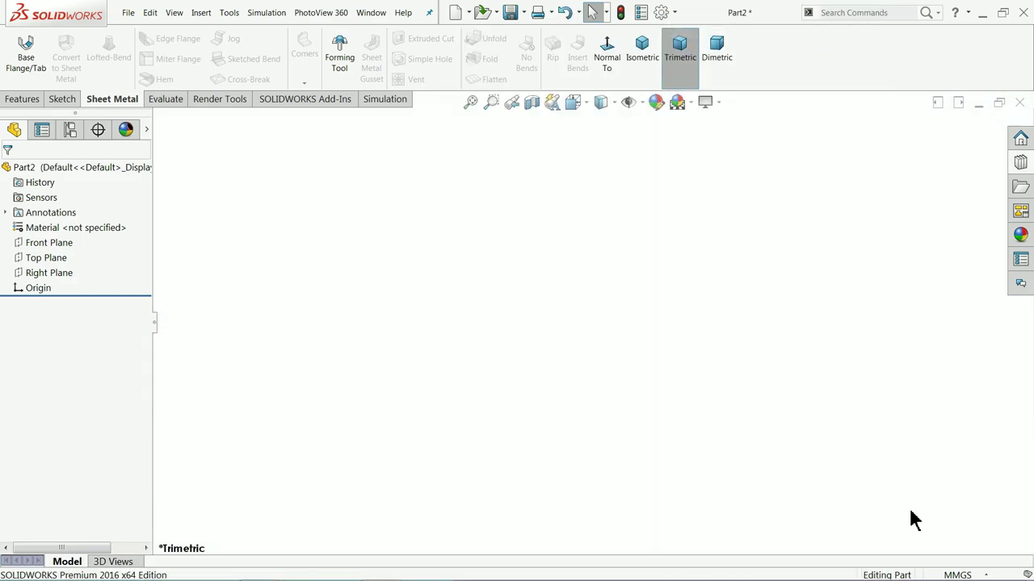
{"action": "left_click", "coordinate": [946, 574]}
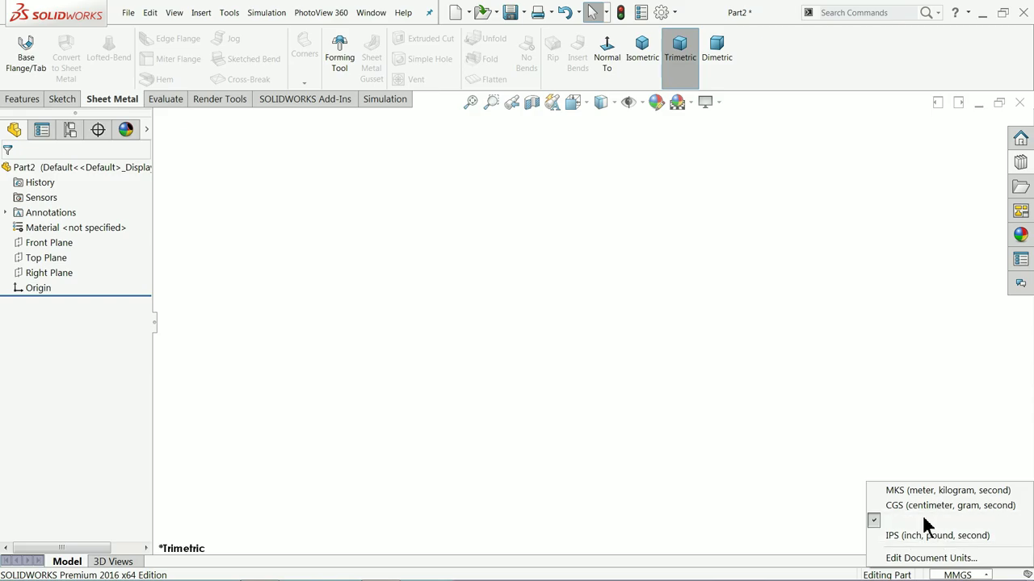
{"action": "left_click", "coordinate": [860, 346]}
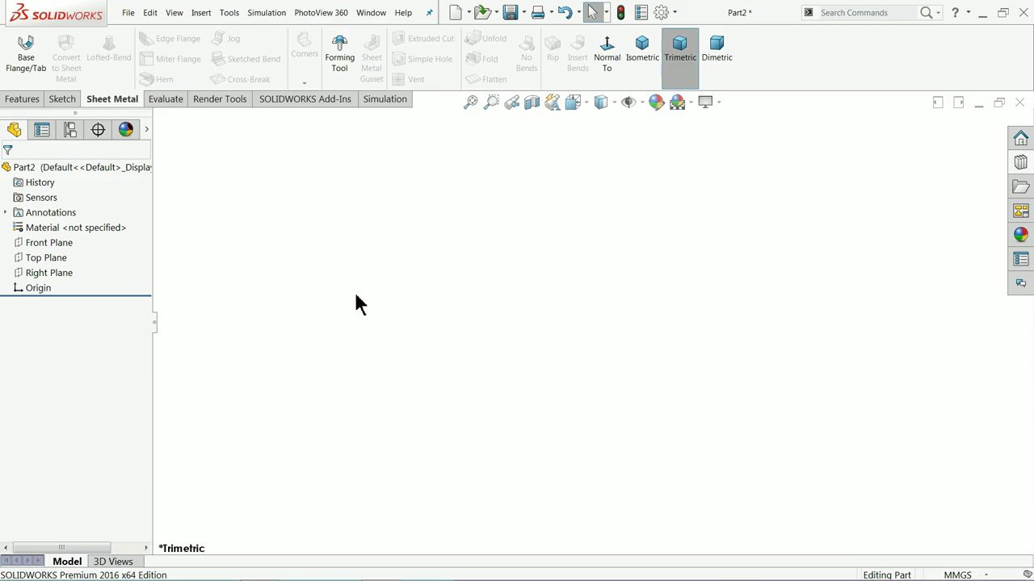
{"action": "right_click", "coordinate": [101, 100]}
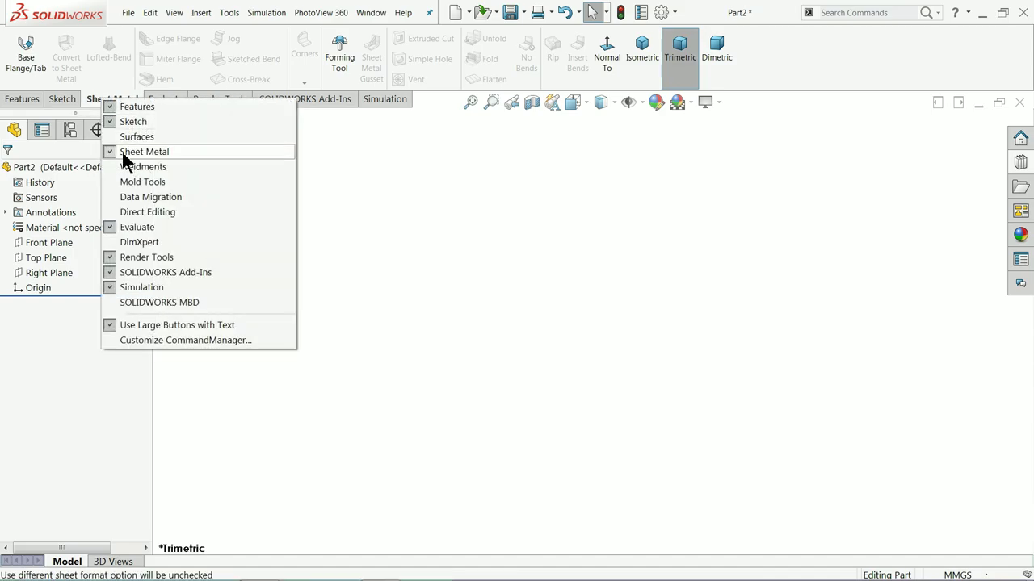
{"action": "left_click", "coordinate": [95, 95]}
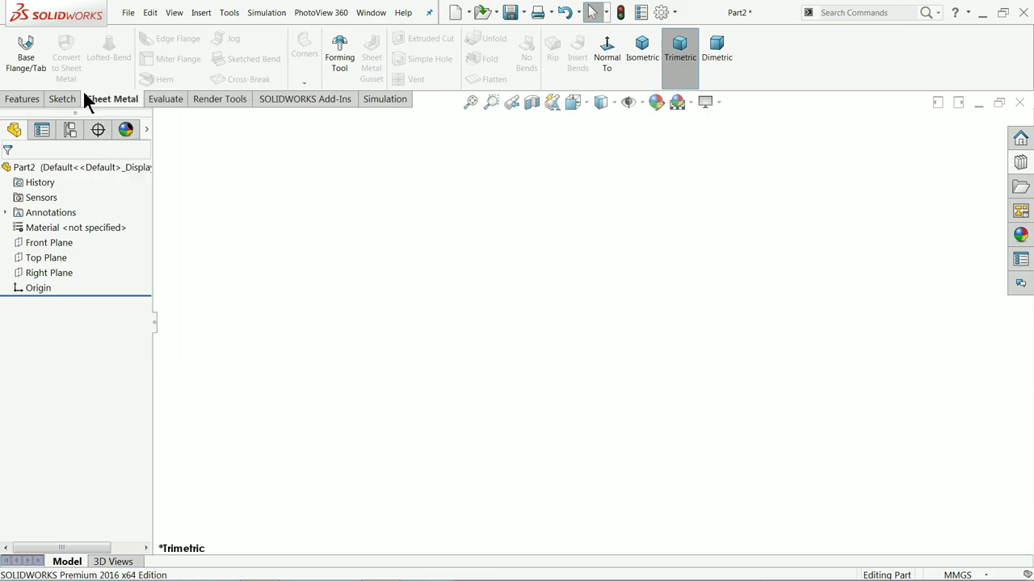
Start a Base Flange on the Front Plane and draw the hat-shaped open line chain.
{"action": "left_click", "coordinate": [29, 63]}
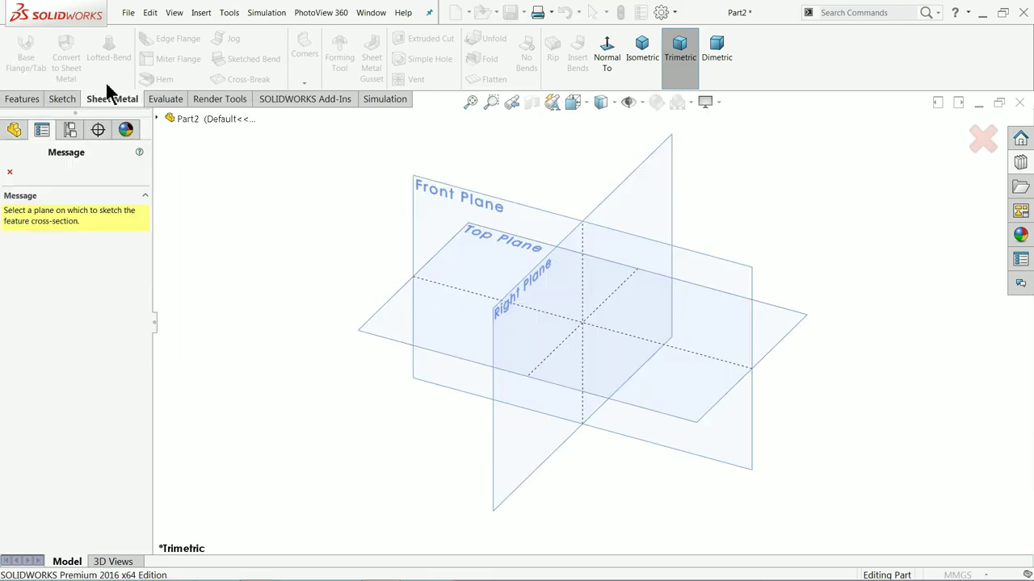
{"action": "left_click", "coordinate": [440, 195]}
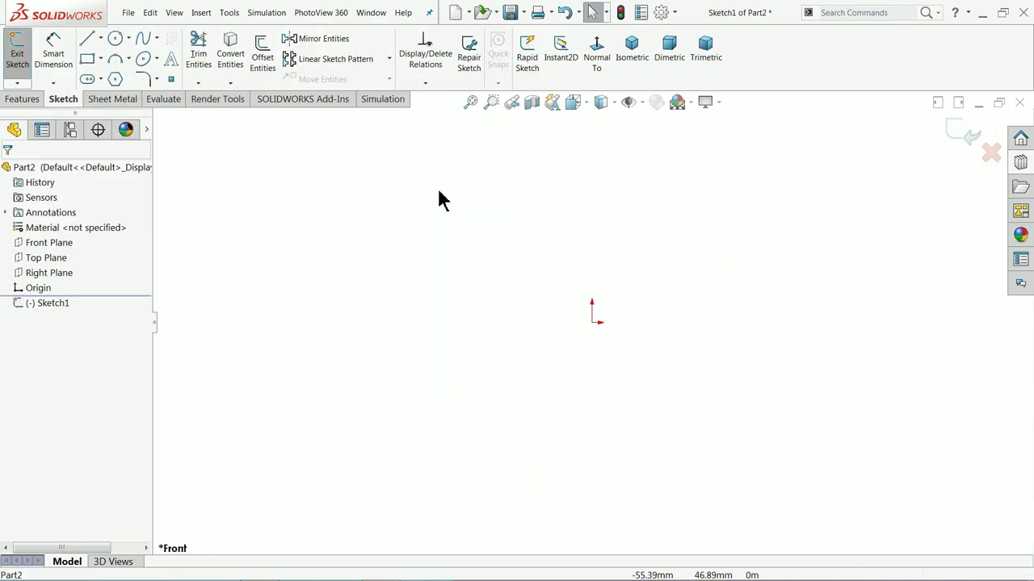
{"action": "left_click", "coordinate": [89, 41]}
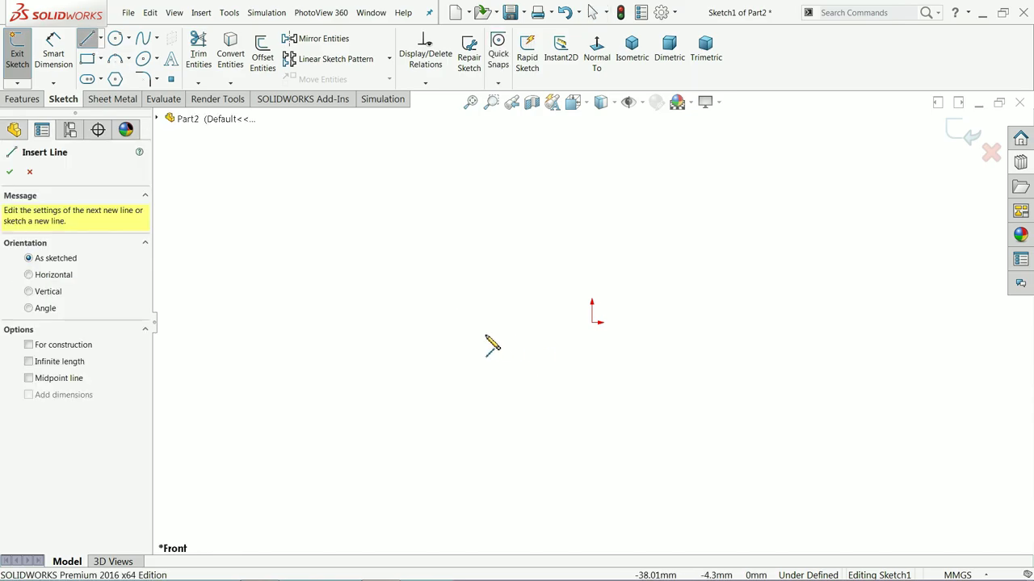
{"action": "left_click", "coordinate": [470, 323]}
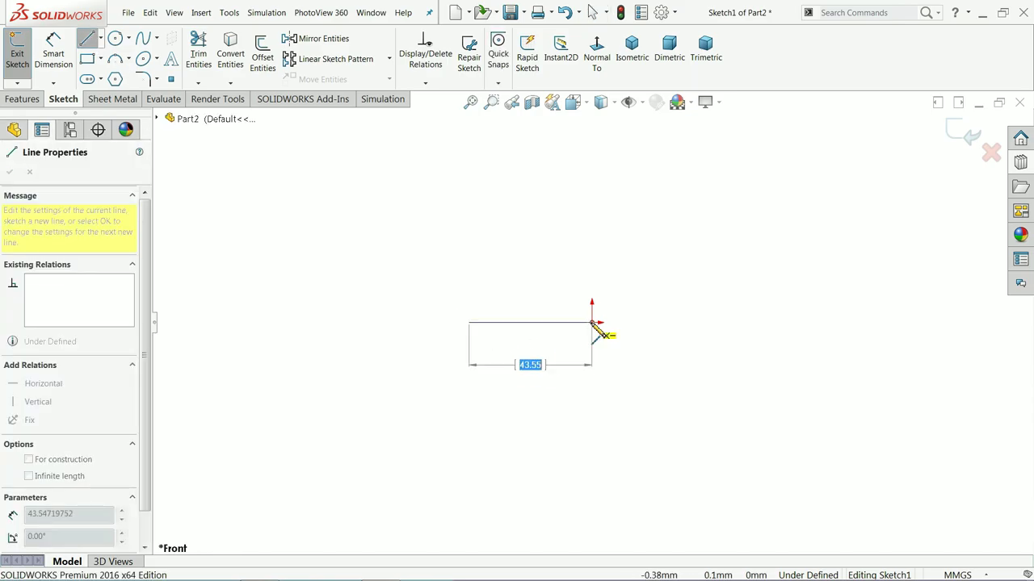
{"action": "left_click", "coordinate": [592, 322]}
{"action": "left_click", "coordinate": [591, 199]}
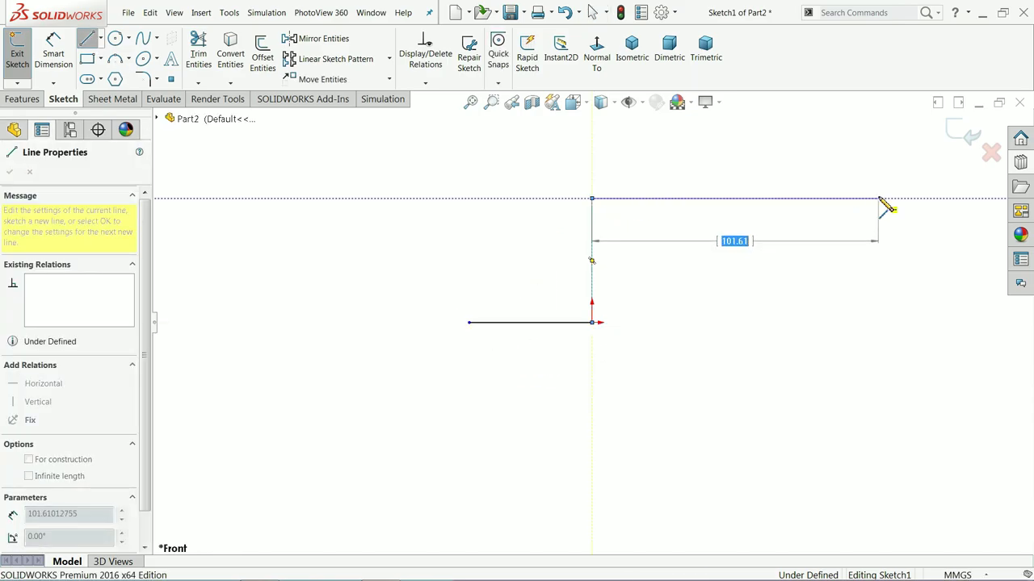
{"action": "left_click", "coordinate": [879, 197]}
{"action": "left_click", "coordinate": [878, 309]}
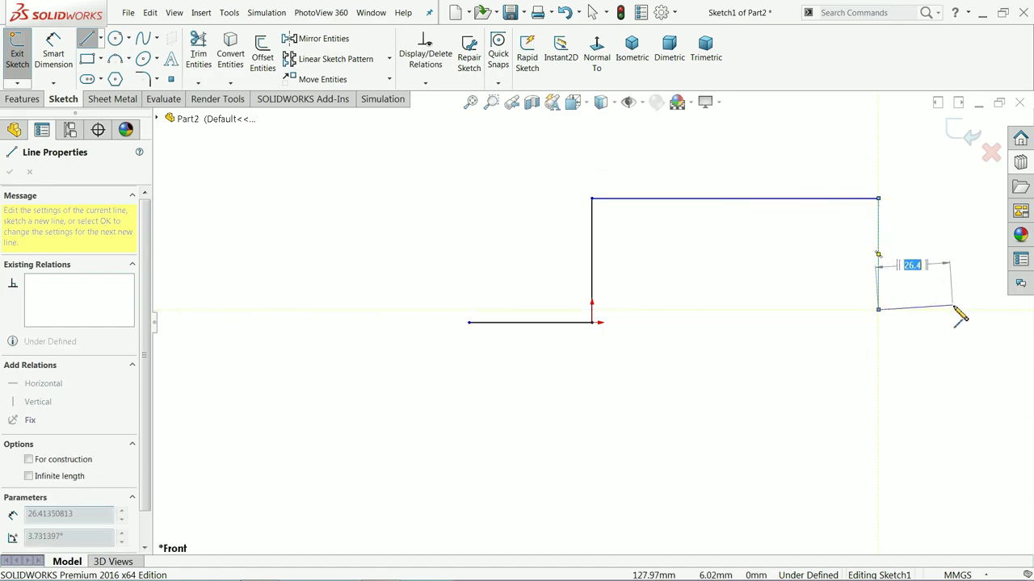
{"action": "left_click", "coordinate": [956, 309]}
{"action": "right_click", "coordinate": [949, 265]}
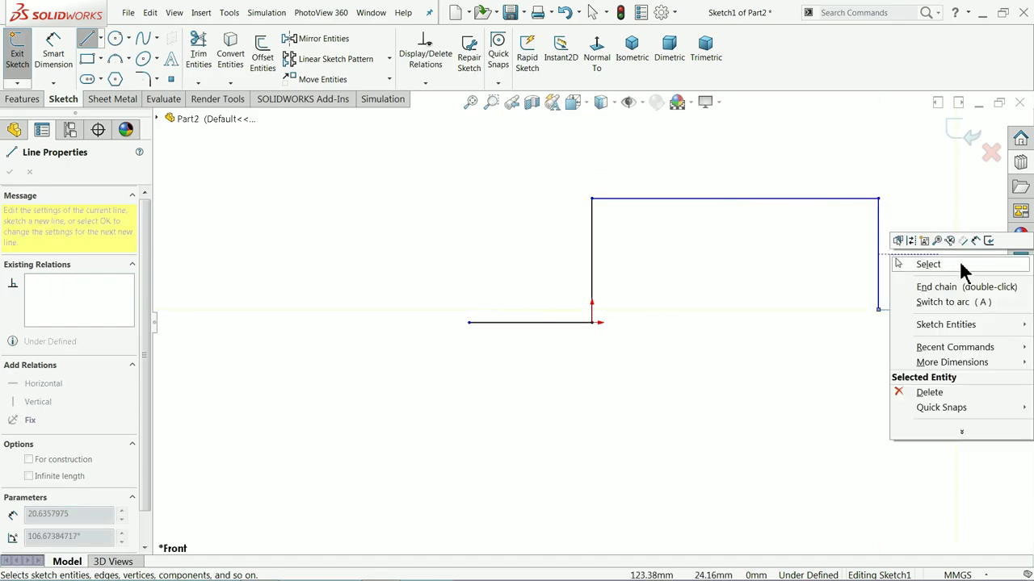
{"action": "left_click", "coordinate": [961, 267]}
{"action": "scroll", "coordinate": [945, 271], "scroll_direction": "down", "scroll_amount": 2}
{"action": "middle_click_drag", "start_coordinate": [923, 274], "coordinate": [862, 272], "text": "ctrl"}
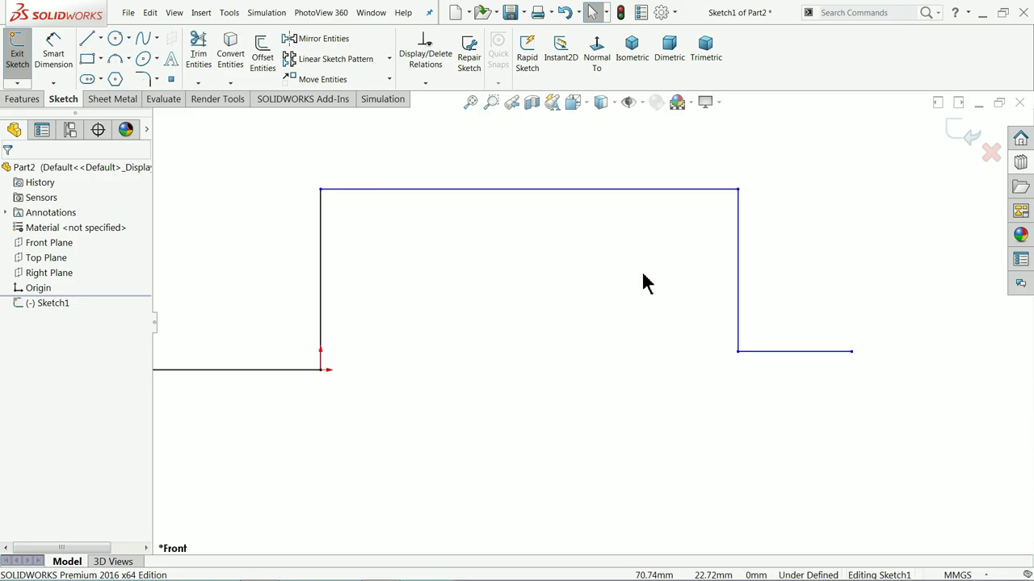
Make the two bottom legs equal and collinear.
{"action": "left_click", "coordinate": [300, 371]}
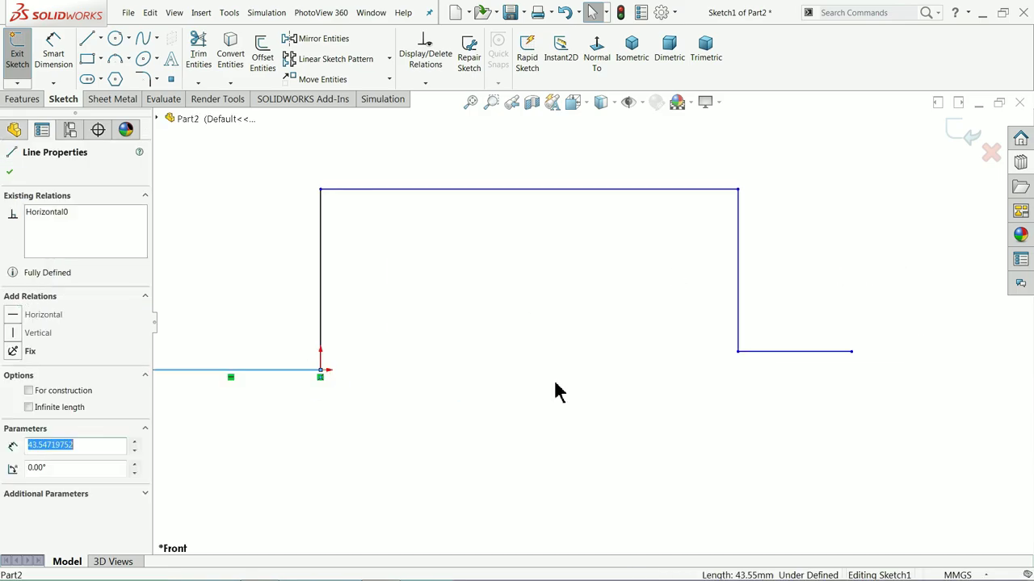
{"action": "left_click", "coordinate": [775, 352], "text": "ctrl"}
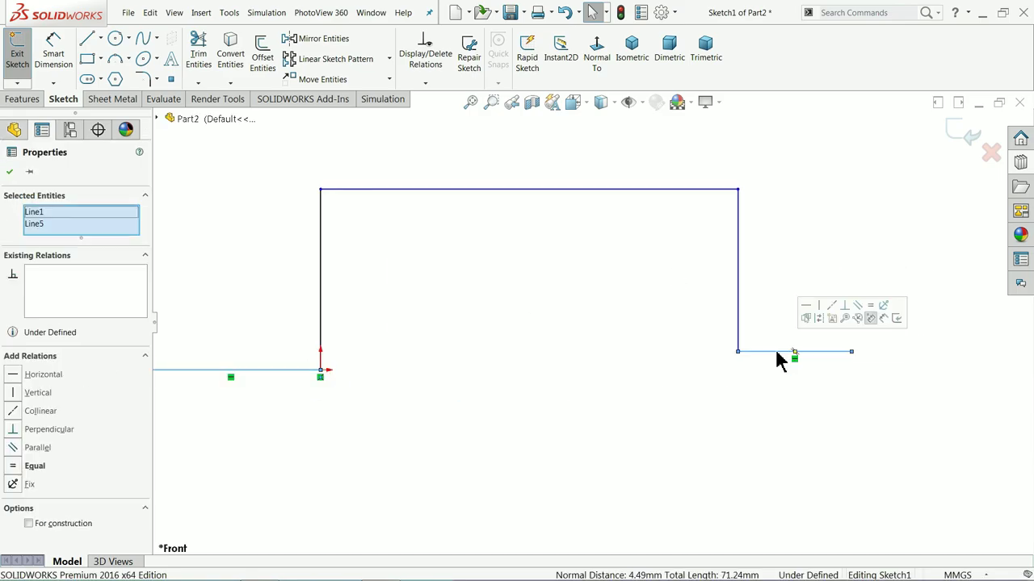
{"action": "left_click", "coordinate": [870, 305]}
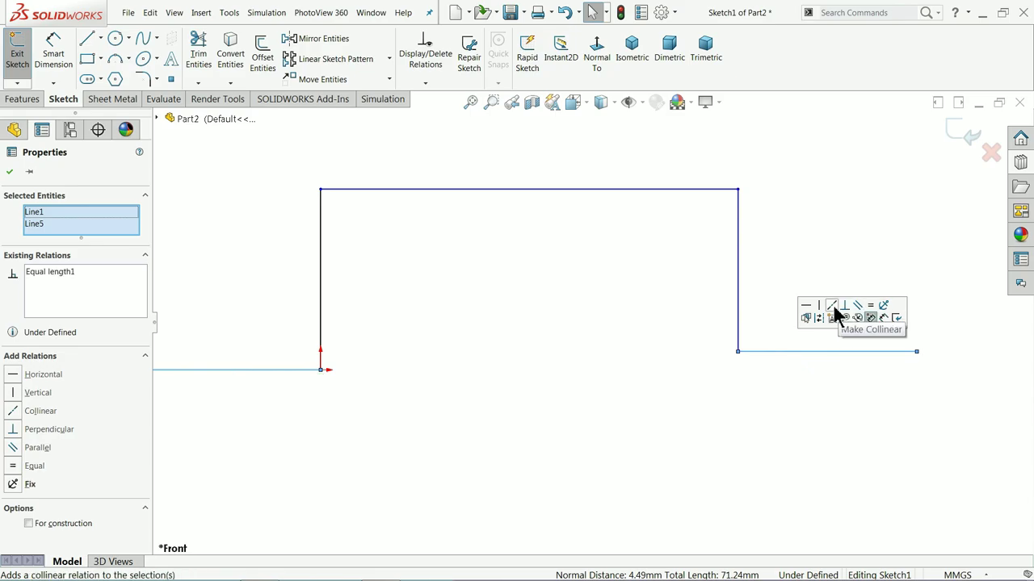
{"action": "left_click", "coordinate": [831, 307]}
{"action": "key", "text": "Escape"}
Dimension the left bottom leg to 50 and the left wall to 70.
{"action": "key", "text": "f"}
{"action": "left_click", "coordinate": [56, 58]}
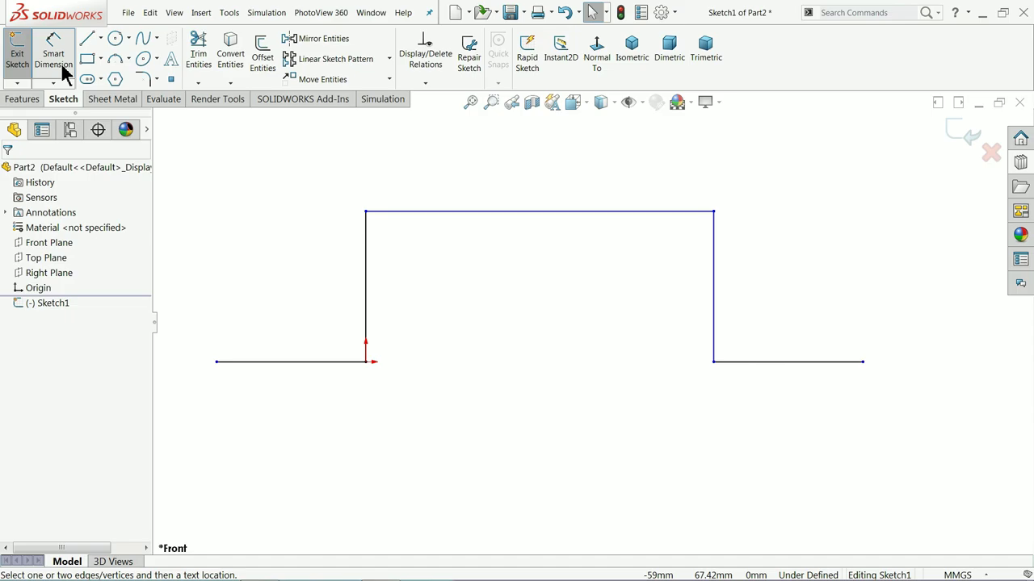
{"action": "left_click", "coordinate": [306, 365]}
{"action": "left_click", "coordinate": [296, 401]}
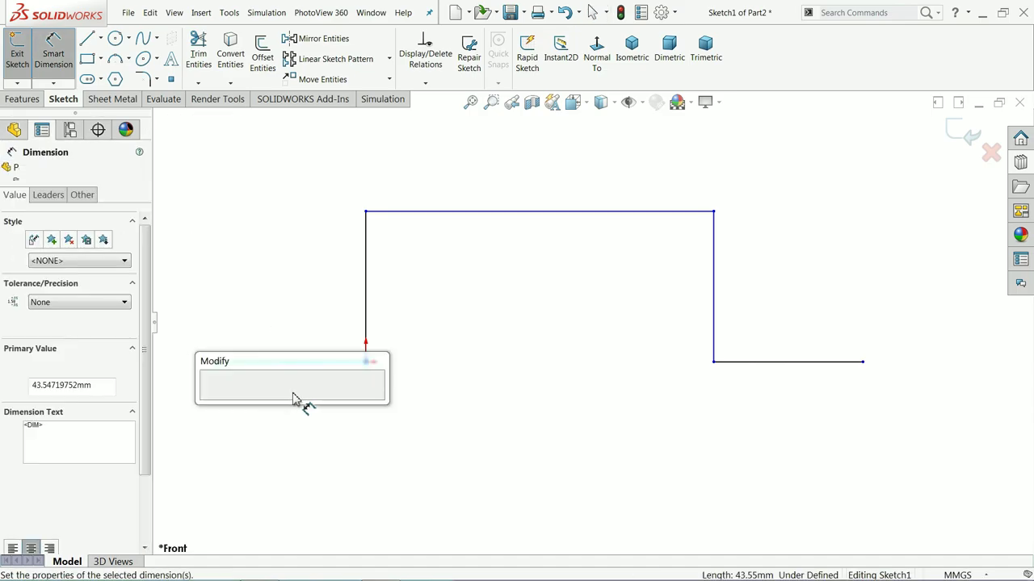
{"action": "type", "text": "50"}
{"action": "left_click", "coordinate": [210, 399]}
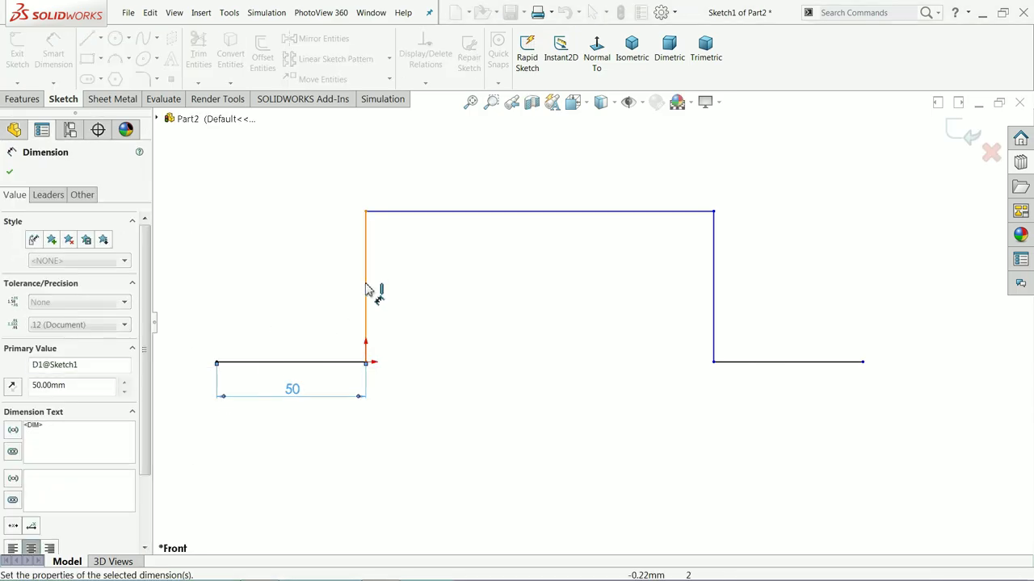
{"action": "left_click", "coordinate": [365, 289]}
{"action": "left_click", "coordinate": [337, 293]}
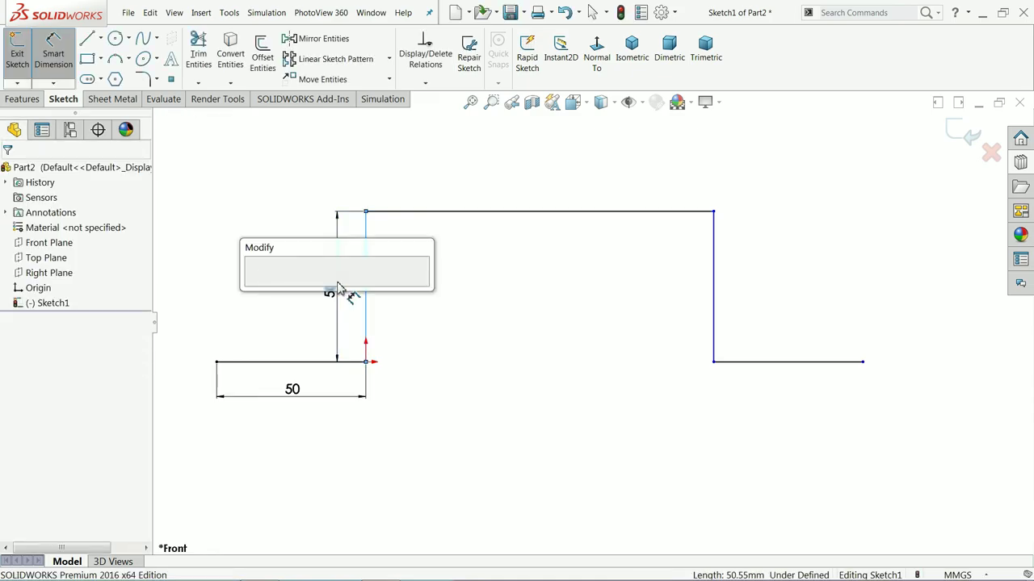
{"action": "type", "text": "70"}
{"action": "left_click", "coordinate": [255, 285]}
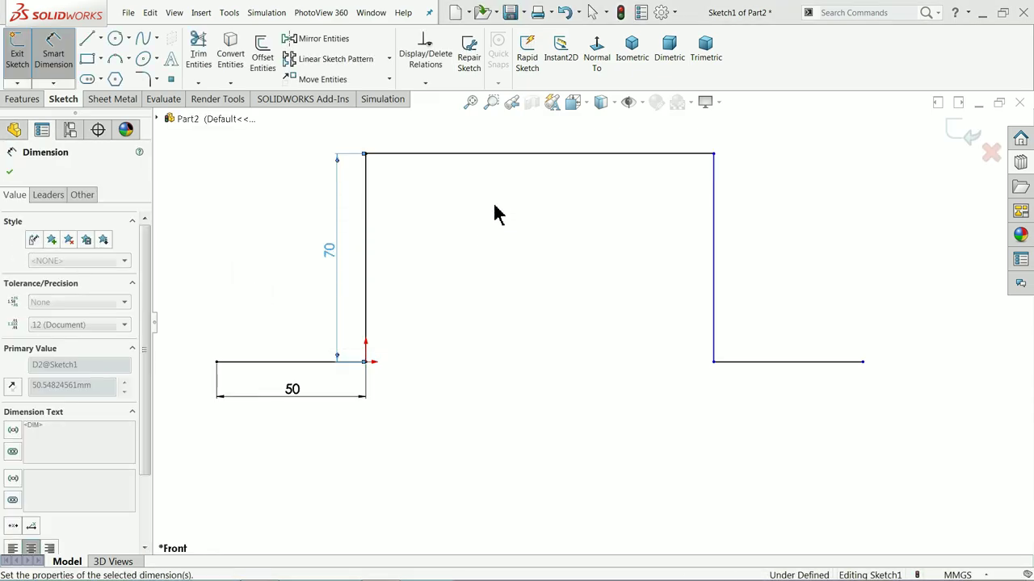
Dimension the top line to 130, fully defining Sketch1.
{"action": "left_click", "coordinate": [524, 153]}
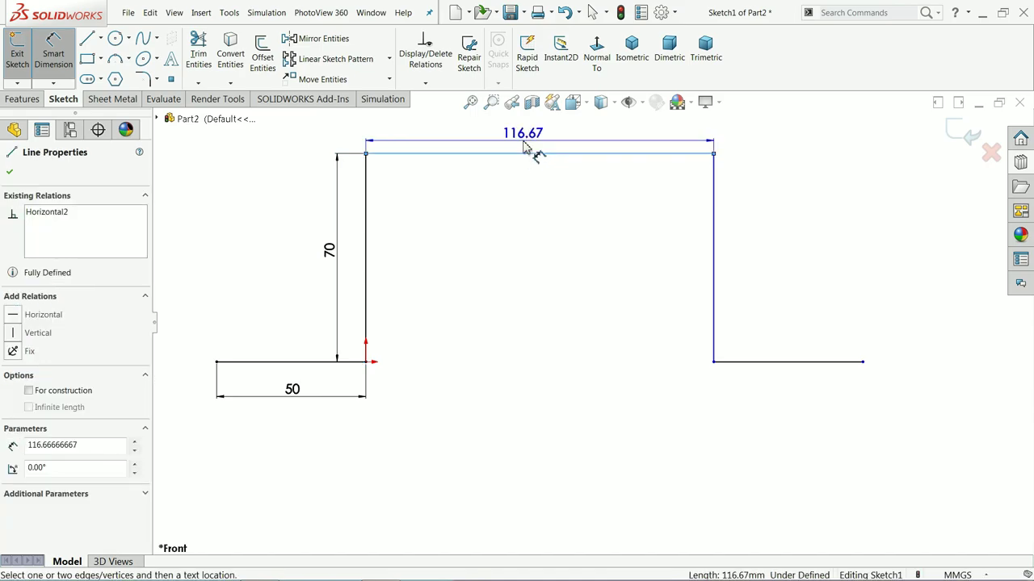
{"action": "left_click", "coordinate": [523, 145]}
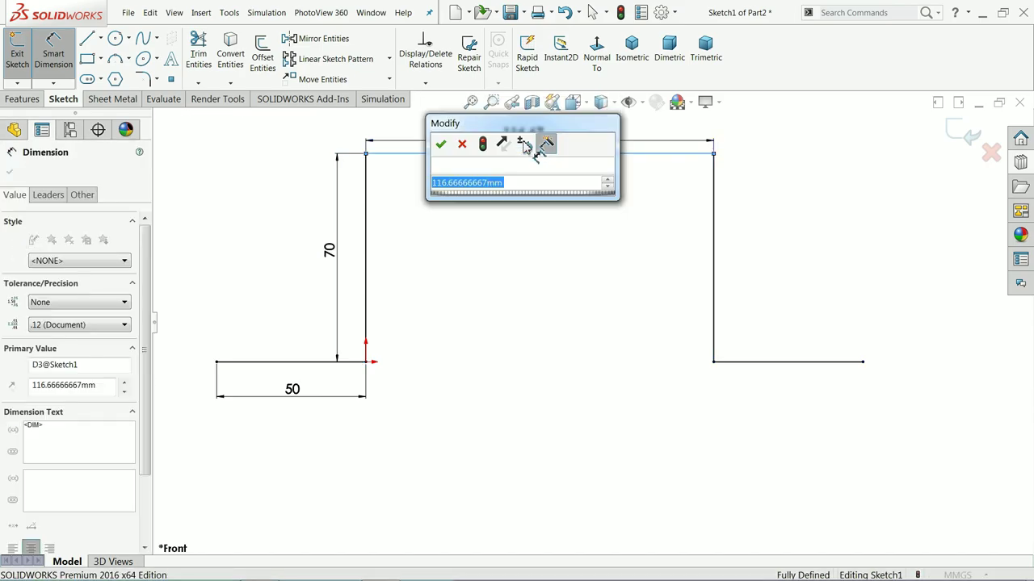
{"action": "type", "text": "130"}
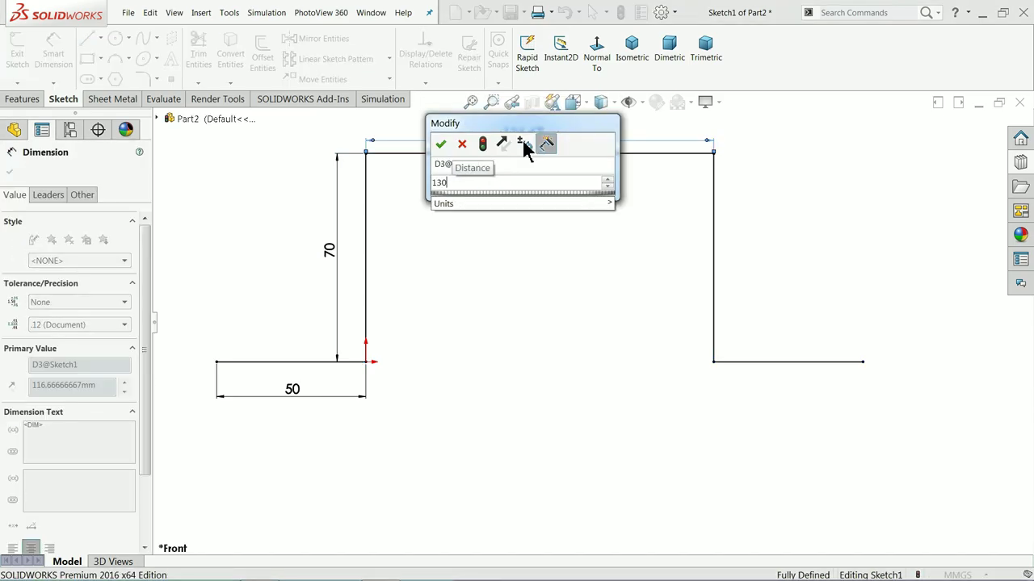
{"action": "left_click", "coordinate": [442, 145]}
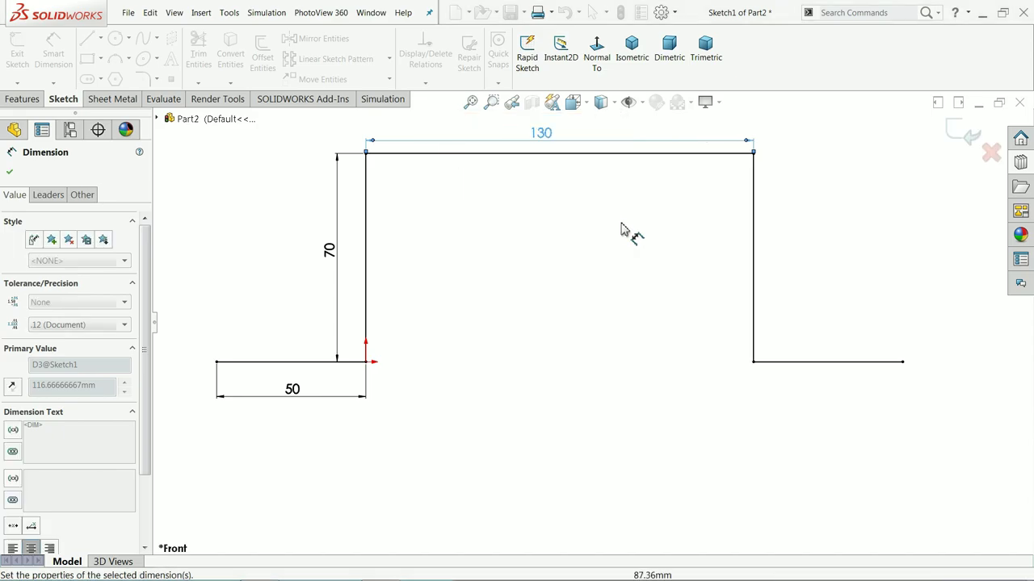
{"action": "scroll", "coordinate": [638, 299], "scroll_direction": "up", "scroll_amount": 4}
{"action": "mouse_move", "coordinate": [605, 305]}
{"action": "middle_mouse_down"}
{"action": "mouse_move", "coordinate": [554, 336]}
{"action": "mouse_move", "coordinate": [570, 346]}
{"action": "mouse_move", "coordinate": [565, 320]}
{"action": "mouse_move", "coordinate": [563, 349]}
{"action": "middle_mouse_up"}
{"action": "scroll", "coordinate": [554, 293], "scroll_direction": "down", "scroll_amount": 4}
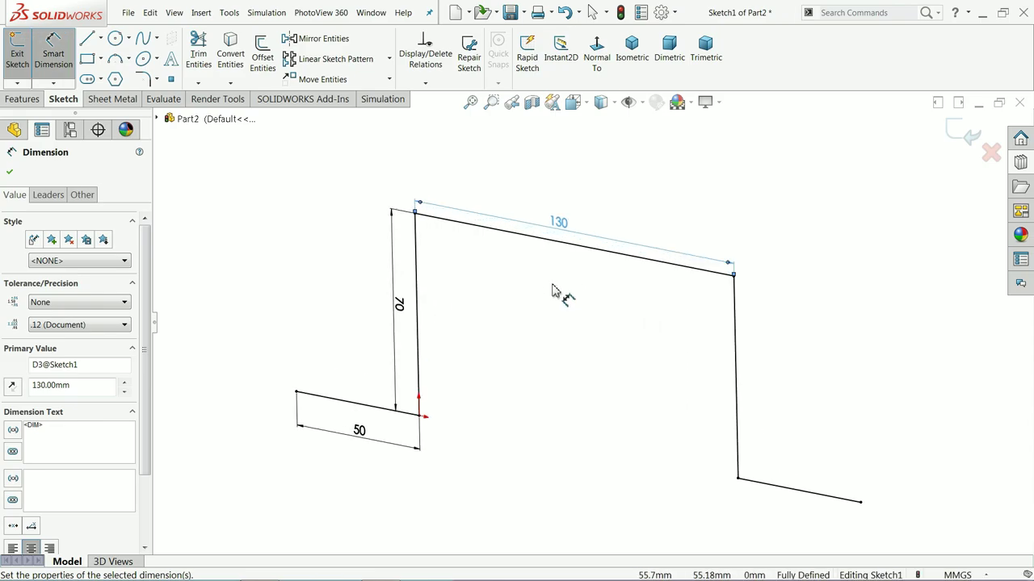
Set the base flange depth to 100 mm, keeping 1.50 mm thickness and 1.00 mm bend radius.
{"action": "left_click", "coordinate": [953, 136]}
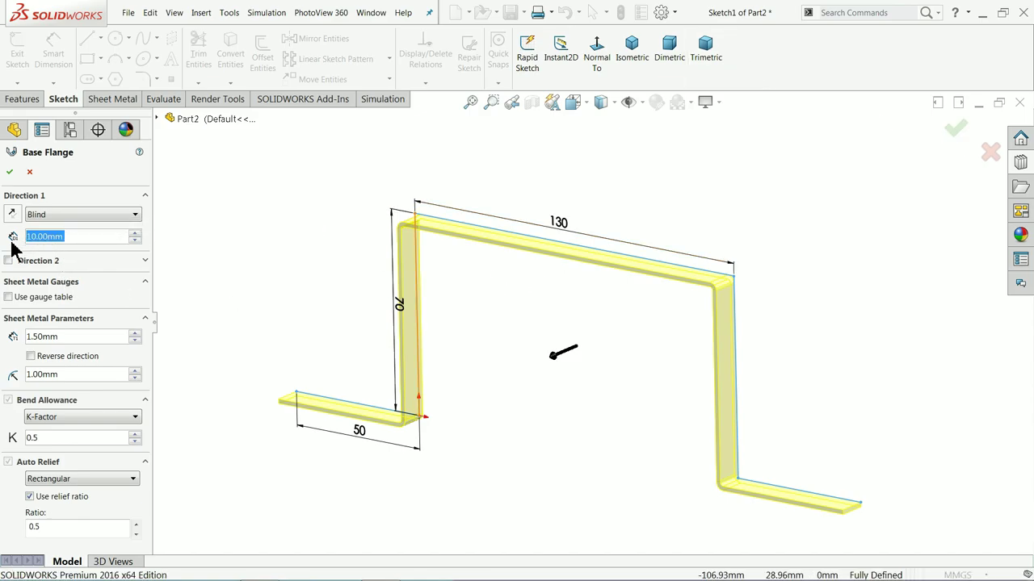
{"action": "mouse_move", "coordinate": [553, 365]}
{"action": "left_mouse_down"}
{"action": "mouse_move", "coordinate": [602, 334]}
{"action": "mouse_move", "coordinate": [516, 343]}
{"action": "mouse_move", "coordinate": [457, 412]}
{"action": "mouse_move", "coordinate": [392, 430]}
{"action": "mouse_move", "coordinate": [734, 345]}
{"action": "left_mouse_up"}
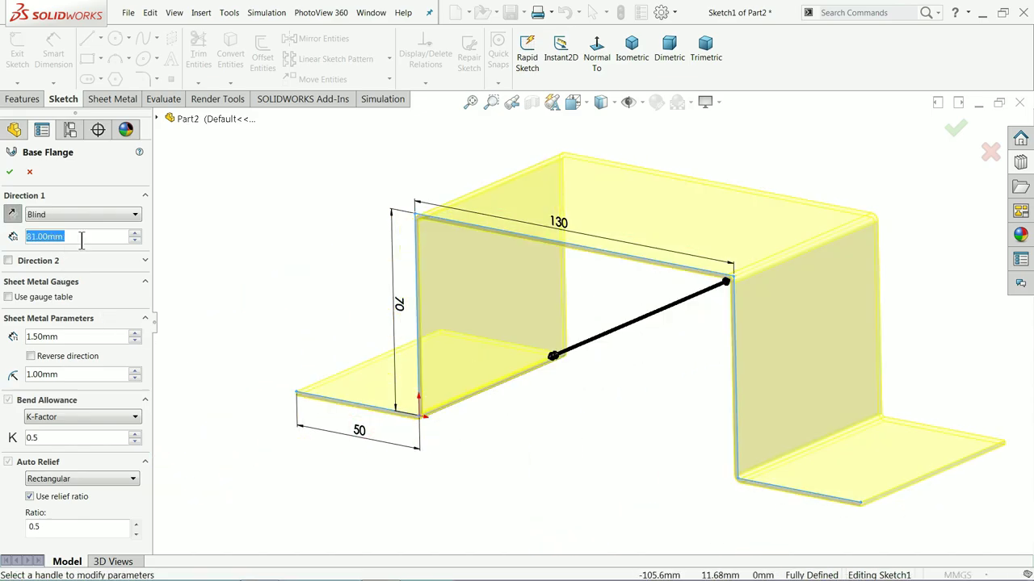
{"action": "type", "text": "100"}
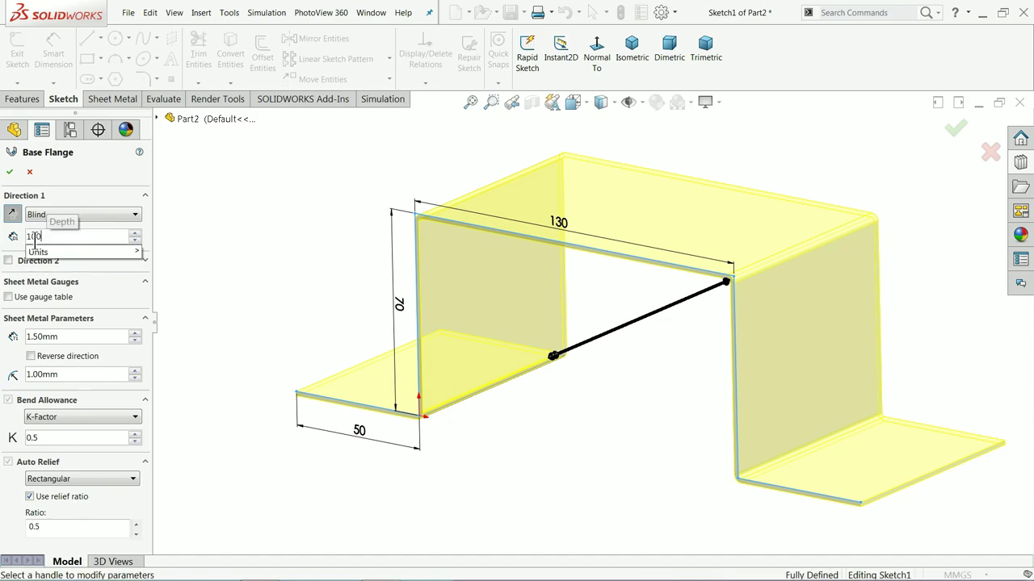
{"action": "key", "text": "Return"}
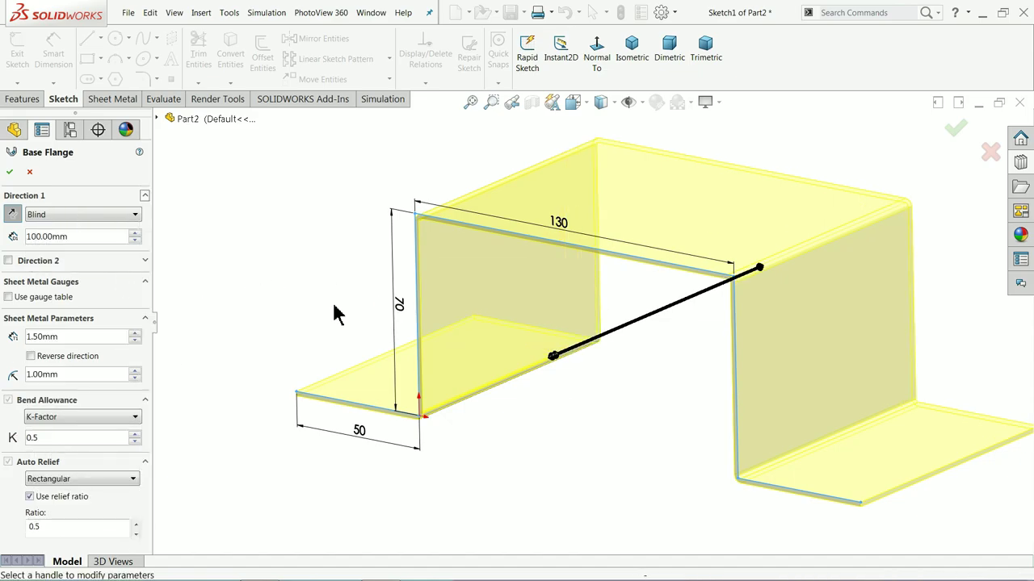
{"action": "middle_click_drag", "start_coordinate": [323, 314], "coordinate": [330, 345]}
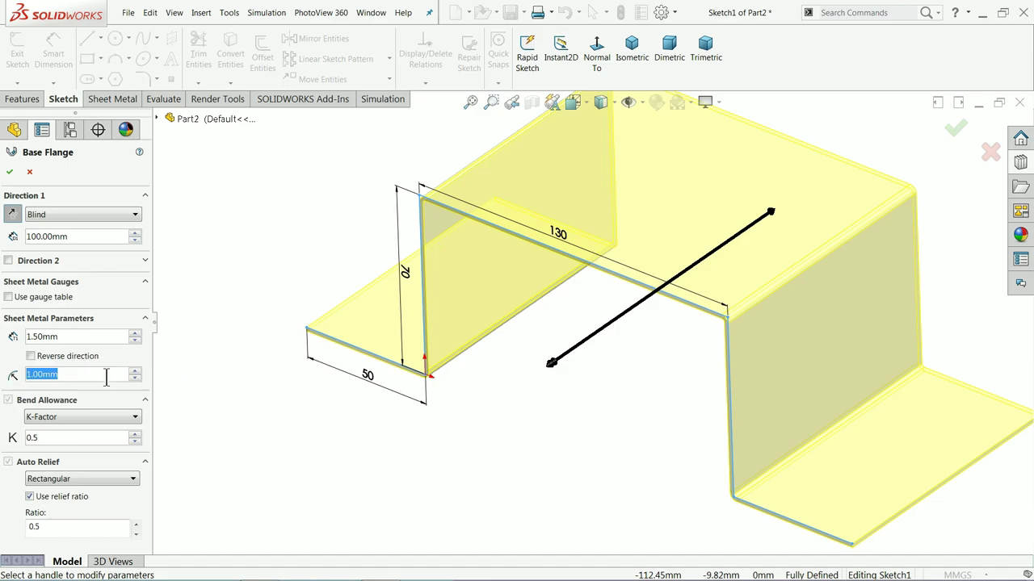
{"action": "scroll", "coordinate": [471, 231], "scroll_direction": "down", "scroll_amount": 5}
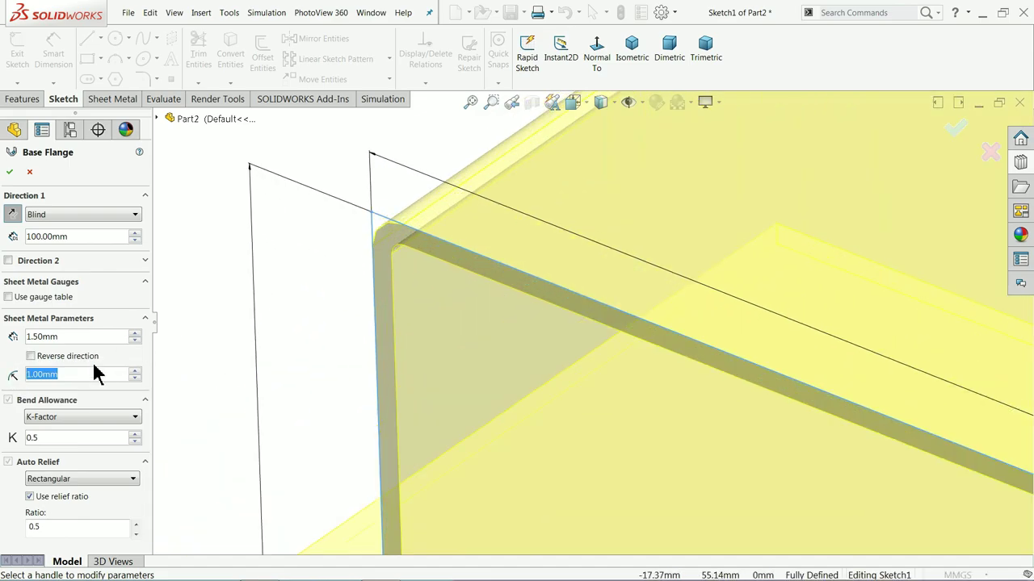
{"action": "left_click", "coordinate": [32, 356]}
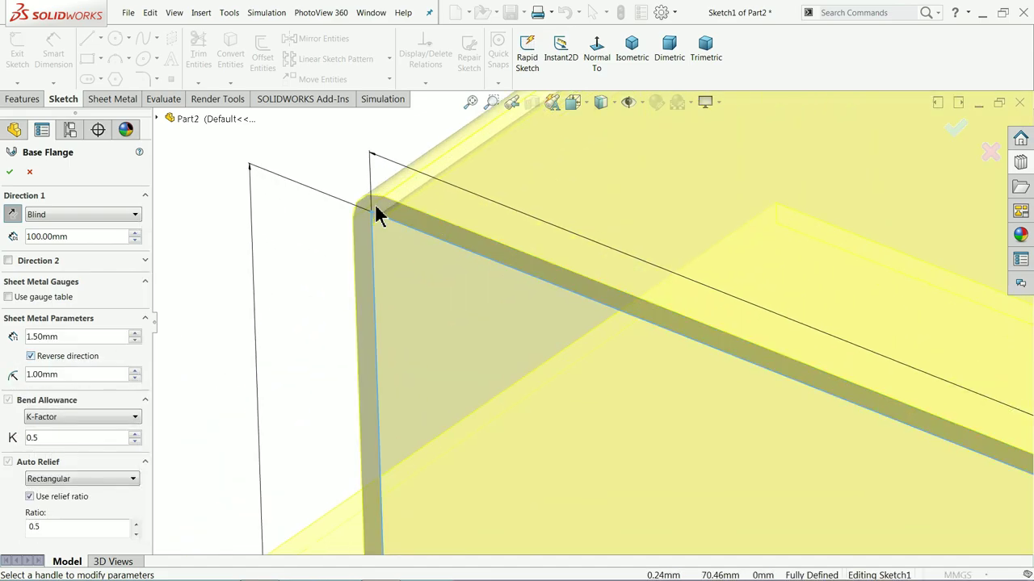
{"action": "left_click", "coordinate": [46, 359]}
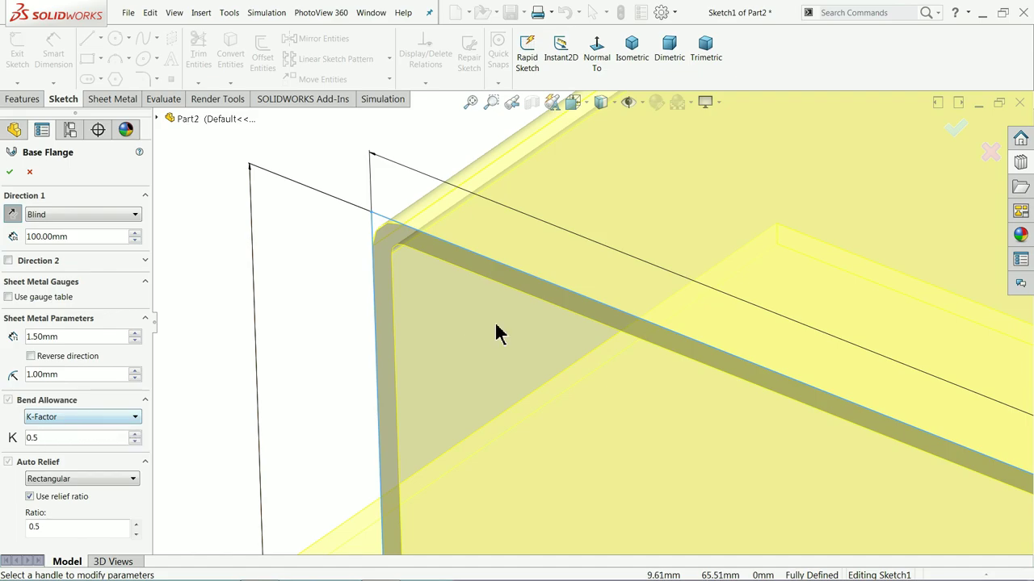
{"action": "scroll", "coordinate": [524, 307], "scroll_direction": "up", "scroll_amount": 6}
{"action": "scroll", "coordinate": [571, 386], "scroll_direction": "down", "scroll_amount": 3}
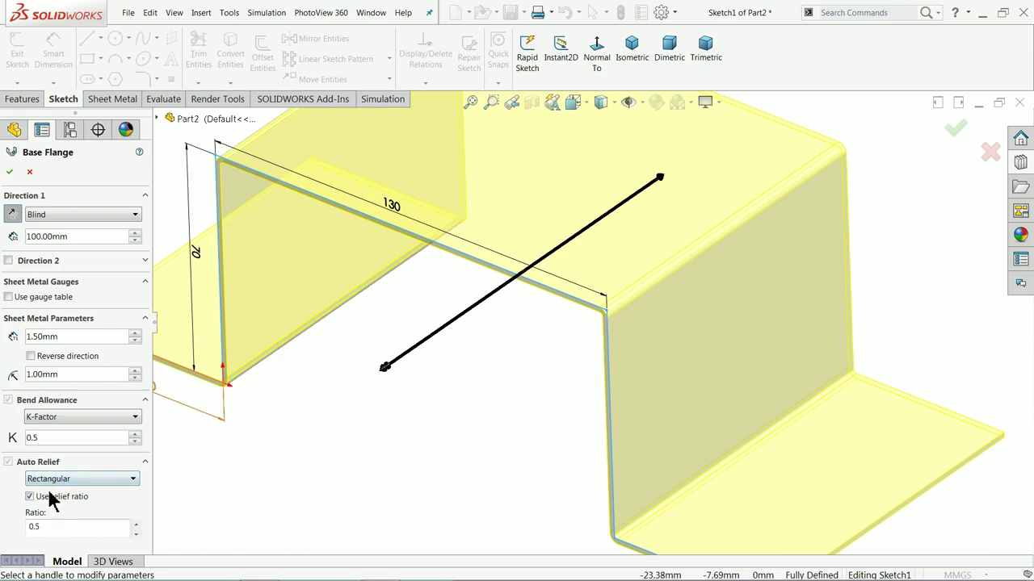
Create Base-Flange1, fit the part in view, and turn off RealView Graphics.
{"action": "left_click", "coordinate": [9, 172]}
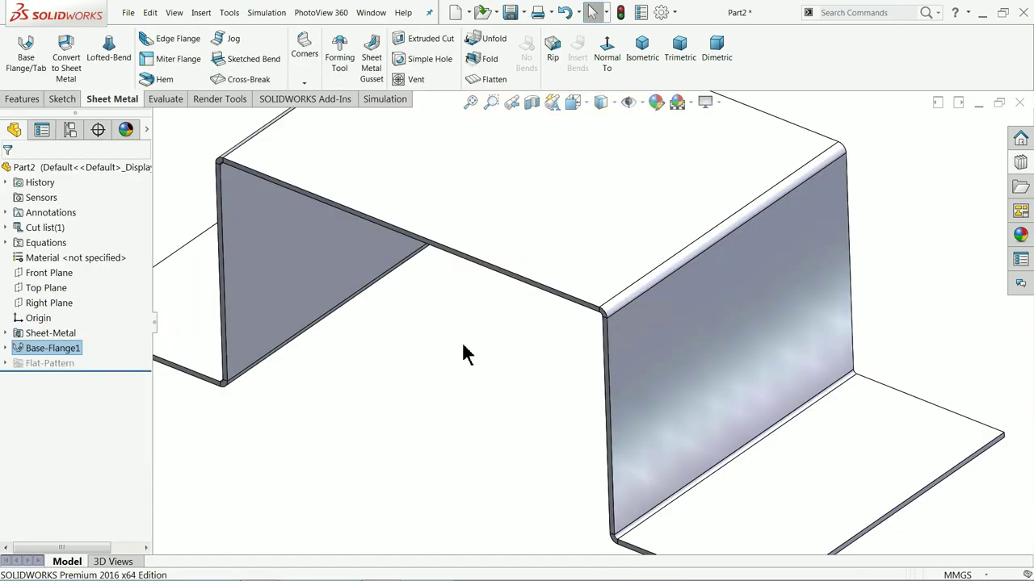
{"action": "key", "text": "f"}
{"action": "left_click", "coordinate": [717, 102]}
{"action": "left_click", "coordinate": [724, 122]}
{"action": "middle_click_drag", "start_coordinate": [615, 203], "coordinate": [560, 261]}
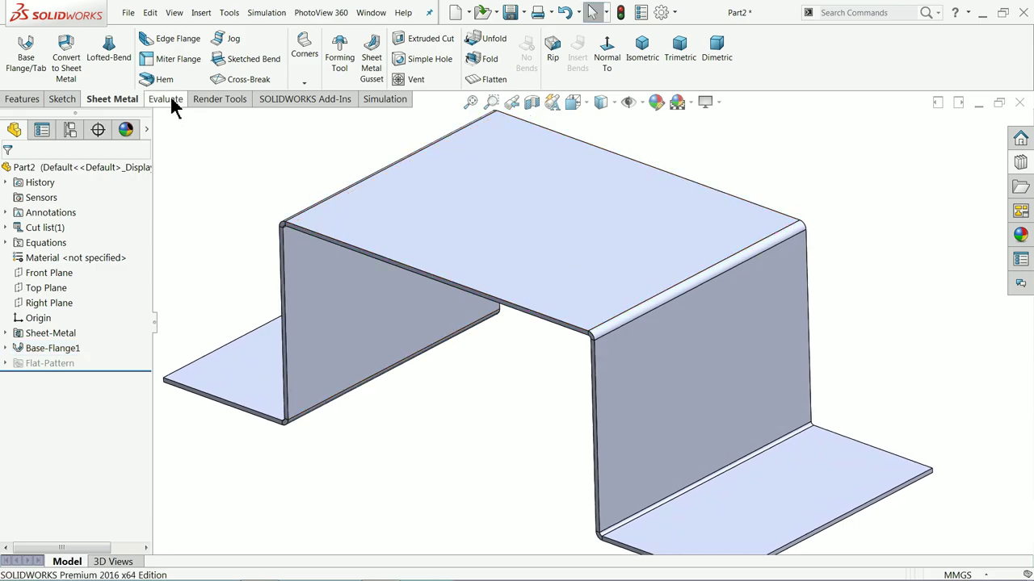
Start a Miter Flange on the left flange's bottom edge, opening Sketch6 at its end.
{"action": "left_click", "coordinate": [168, 60]}
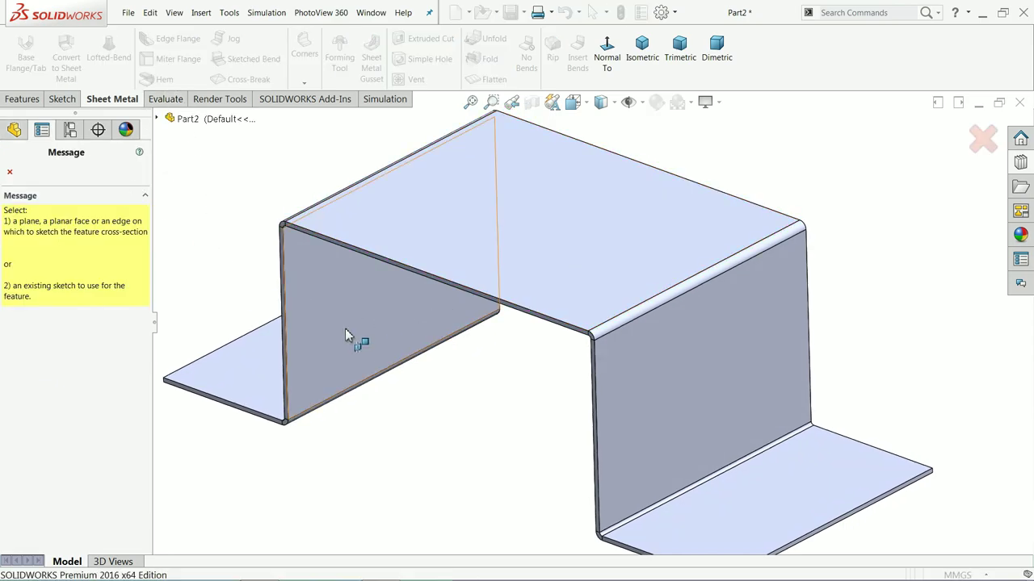
{"action": "scroll", "coordinate": [345, 336], "scroll_direction": "down", "scroll_amount": 4}
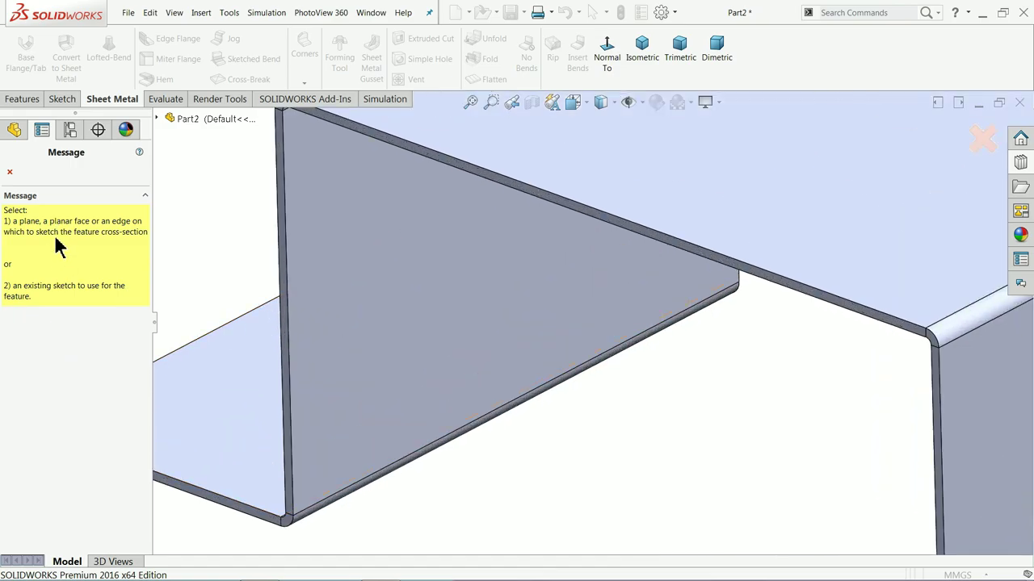
{"action": "left_click", "coordinate": [293, 477]}
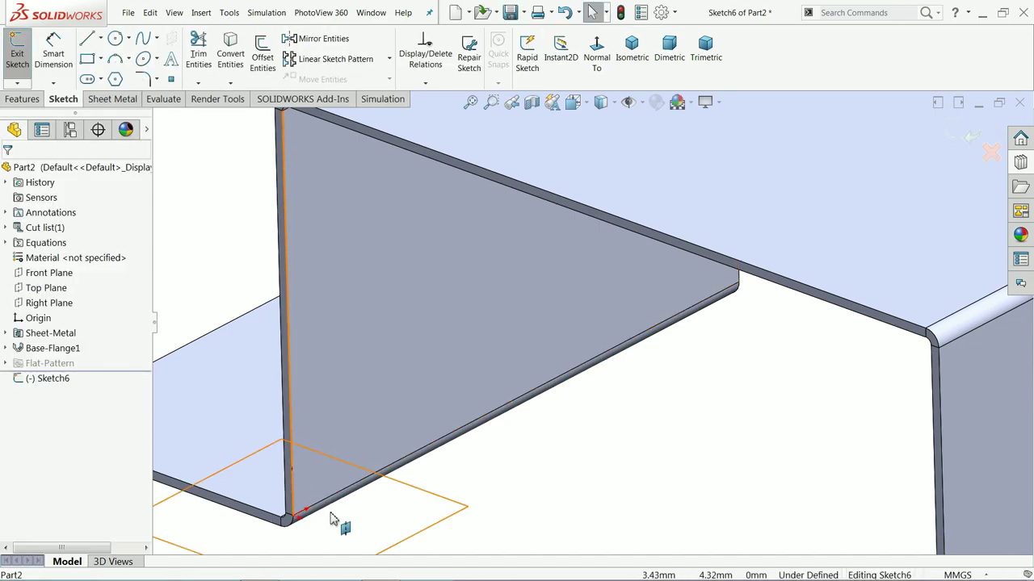
{"action": "scroll", "coordinate": [487, 500], "scroll_direction": "up", "scroll_amount": 3}
{"action": "scroll", "coordinate": [484, 452], "scroll_direction": "down", "scroll_amount": 5}
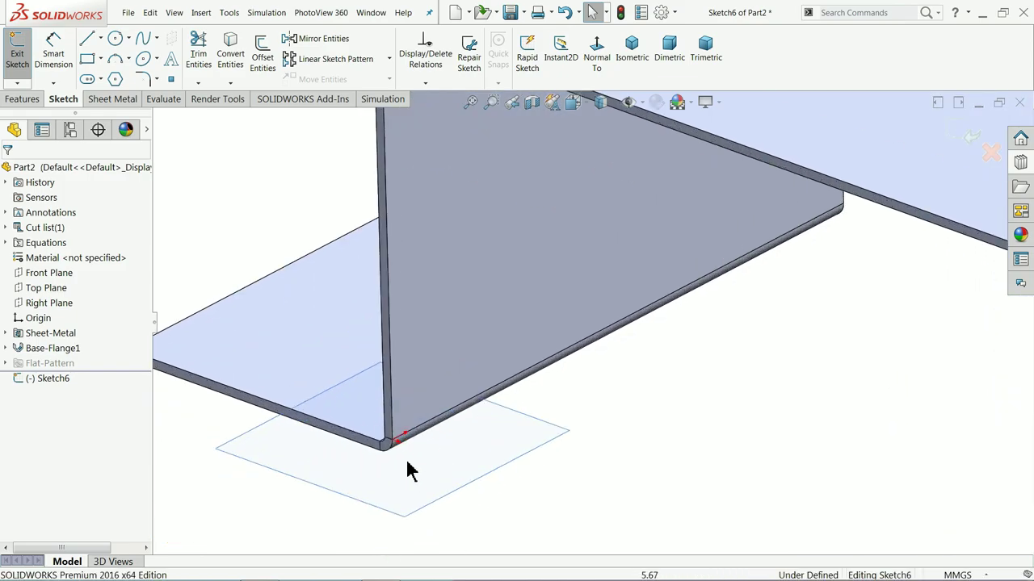
{"action": "scroll", "coordinate": [408, 470], "scroll_direction": "down", "scroll_amount": 2}
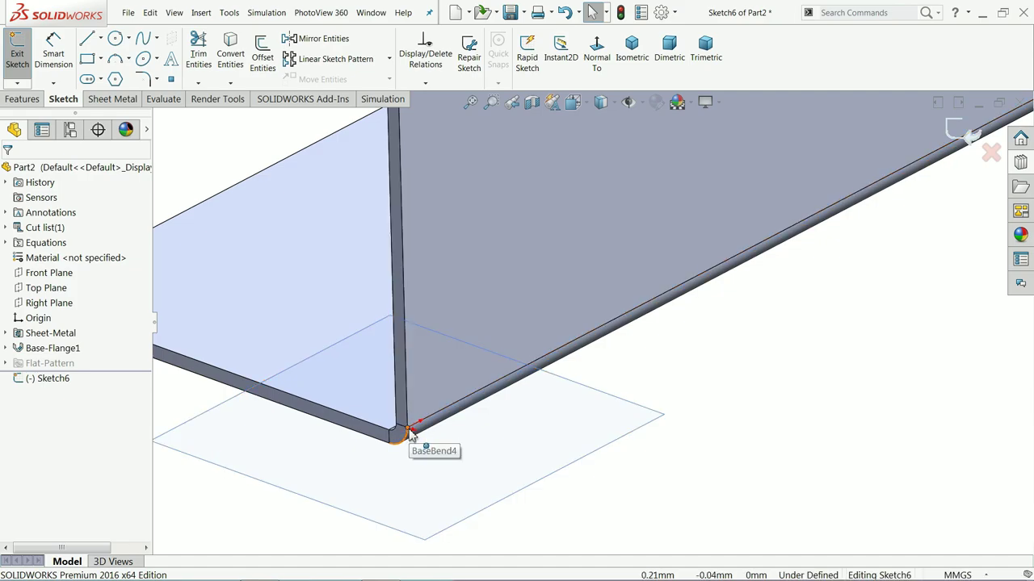
Draw the three-line corner profile from the sketch origin and make its lines equal.
{"action": "left_click", "coordinate": [594, 61]}
{"action": "left_click", "coordinate": [87, 44]}
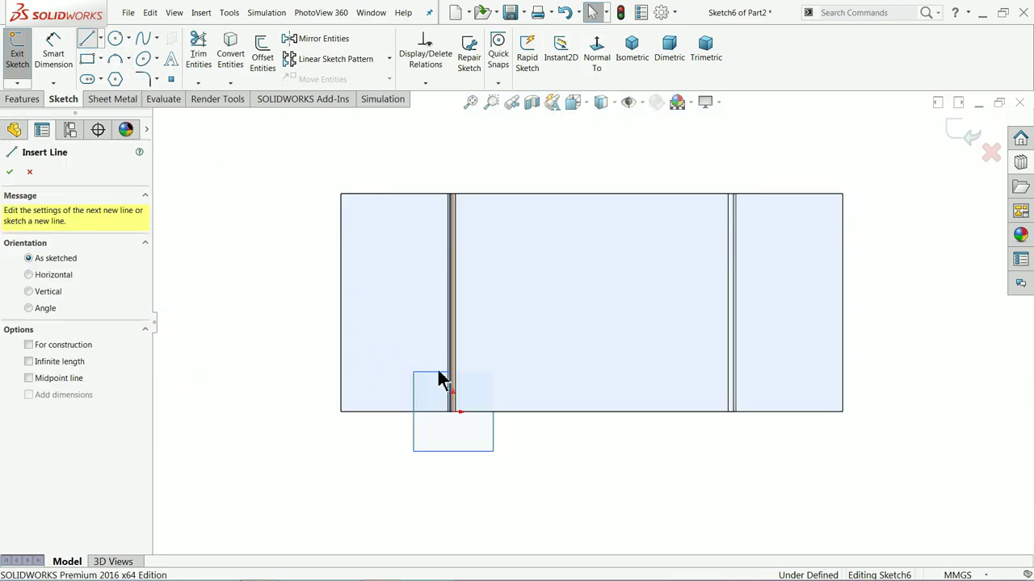
{"action": "scroll", "coordinate": [473, 397], "scroll_direction": "down", "scroll_amount": 8}
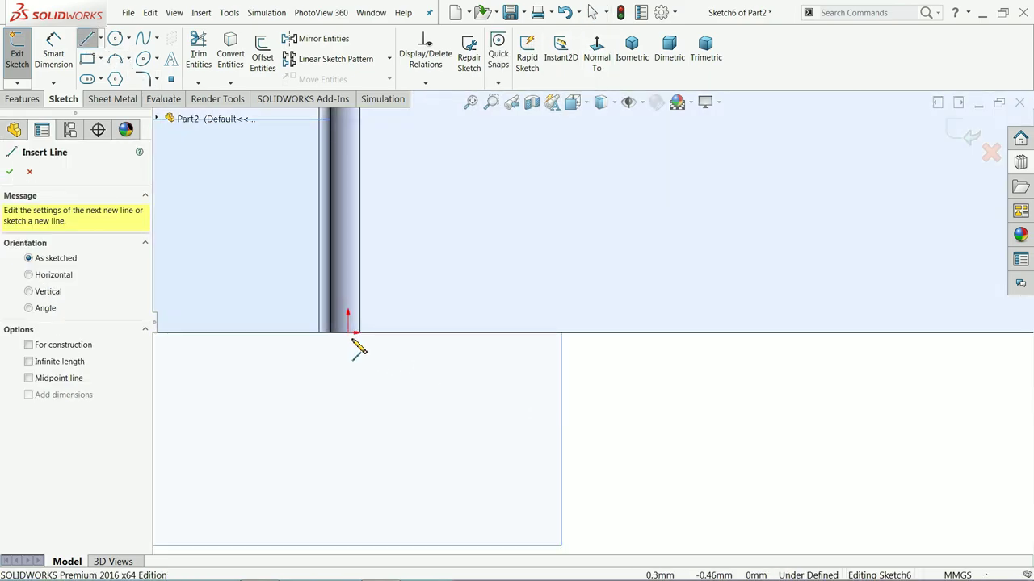
{"action": "left_click", "coordinate": [350, 333]}
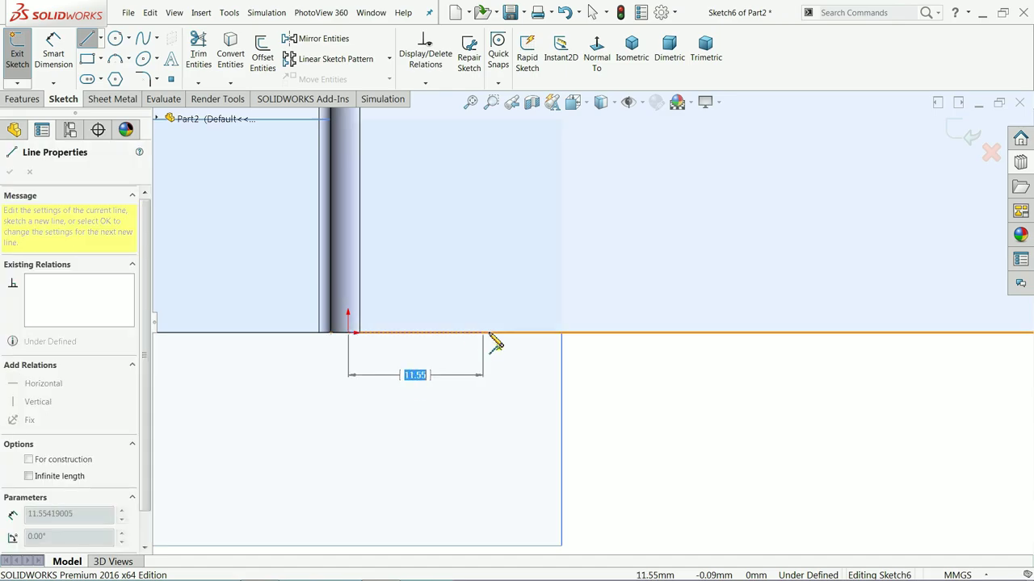
{"action": "left_click", "coordinate": [491, 333]}
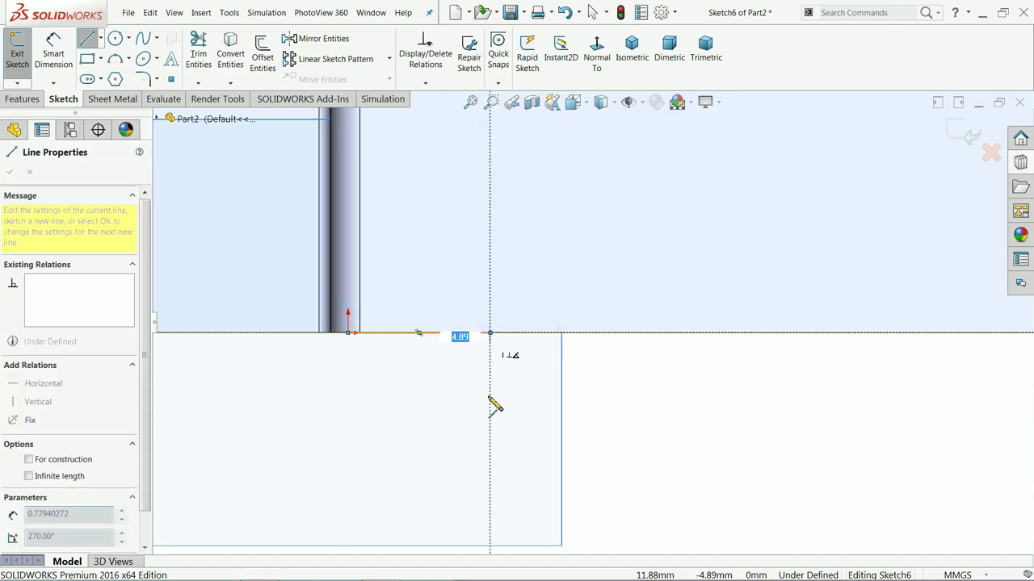
{"action": "left_click", "coordinate": [490, 442]}
{"action": "left_click", "coordinate": [639, 443]}
{"action": "right_click", "coordinate": [648, 401]}
{"action": "left_click", "coordinate": [681, 404]}
{"action": "left_click_drag", "start_coordinate": [663, 252], "coordinate": [418, 479]}
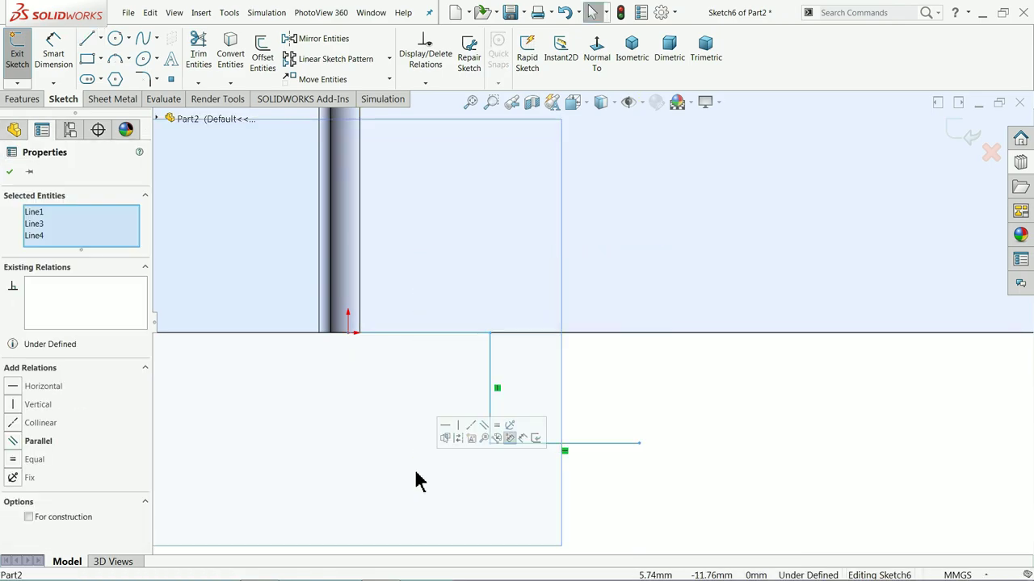
{"action": "left_click", "coordinate": [499, 428]}
{"action": "left_click", "coordinate": [687, 376]}
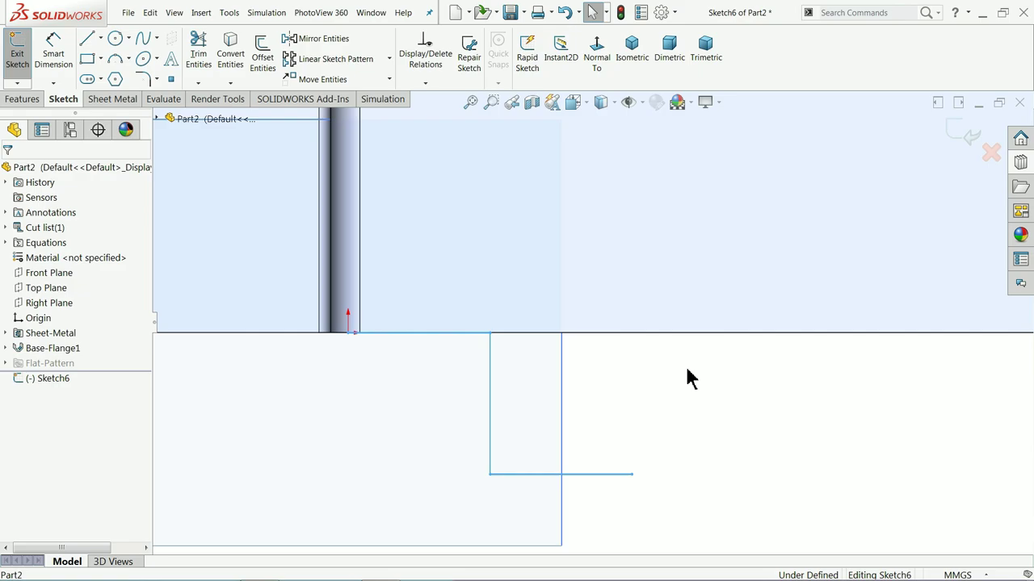
Dimension the bottom line to 9 mm and confirm in isometric view.
{"action": "left_click", "coordinate": [53, 44]}
{"action": "left_click", "coordinate": [549, 484]}
{"action": "left_click", "coordinate": [549, 502]}
{"action": "type", "text": "9"}
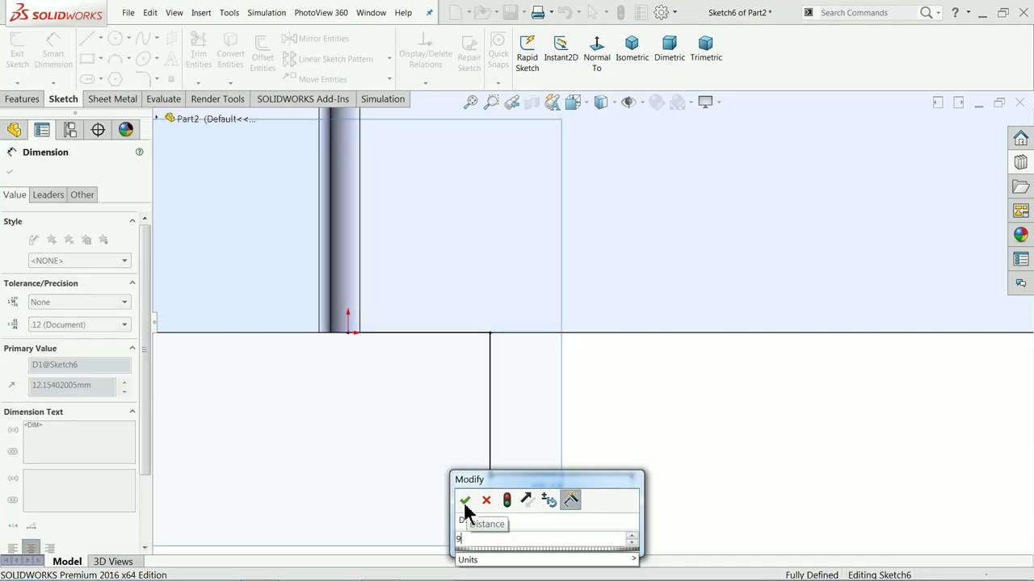
{"action": "left_click", "coordinate": [465, 500]}
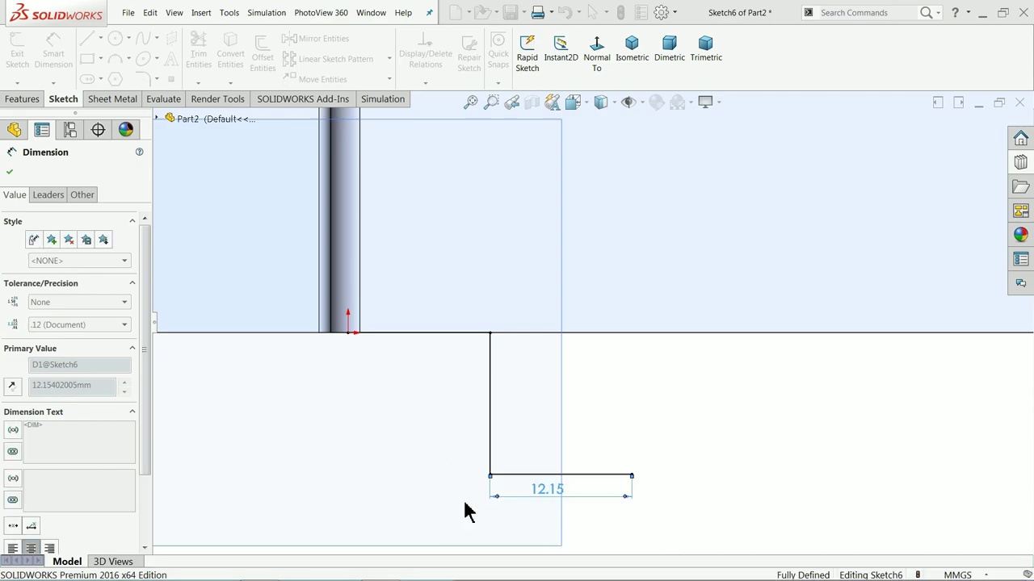
{"action": "left_click", "coordinate": [631, 50]}
{"action": "scroll", "coordinate": [520, 363], "scroll_direction": "down", "scroll_amount": 5}
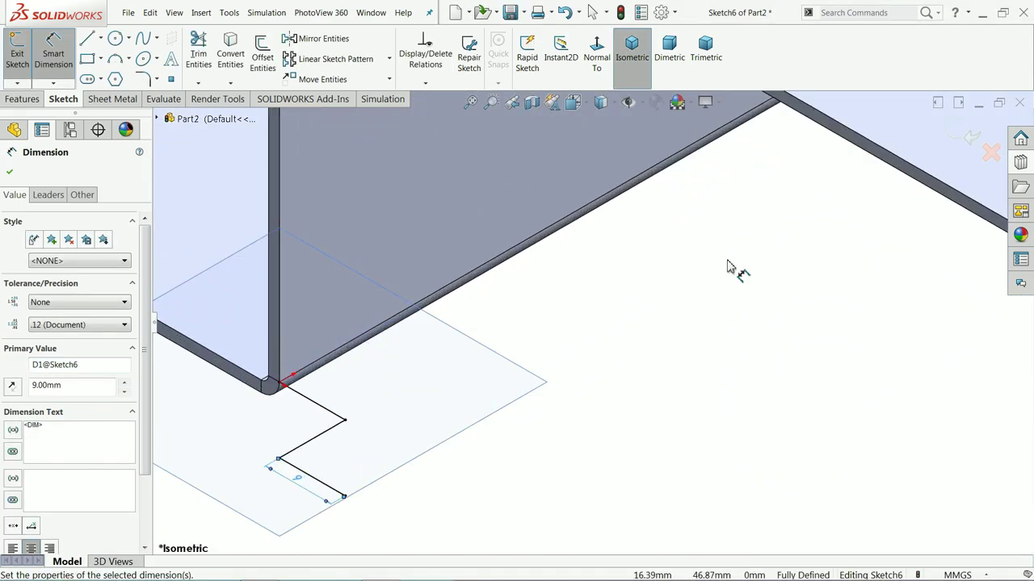
{"action": "left_click", "coordinate": [968, 137]}
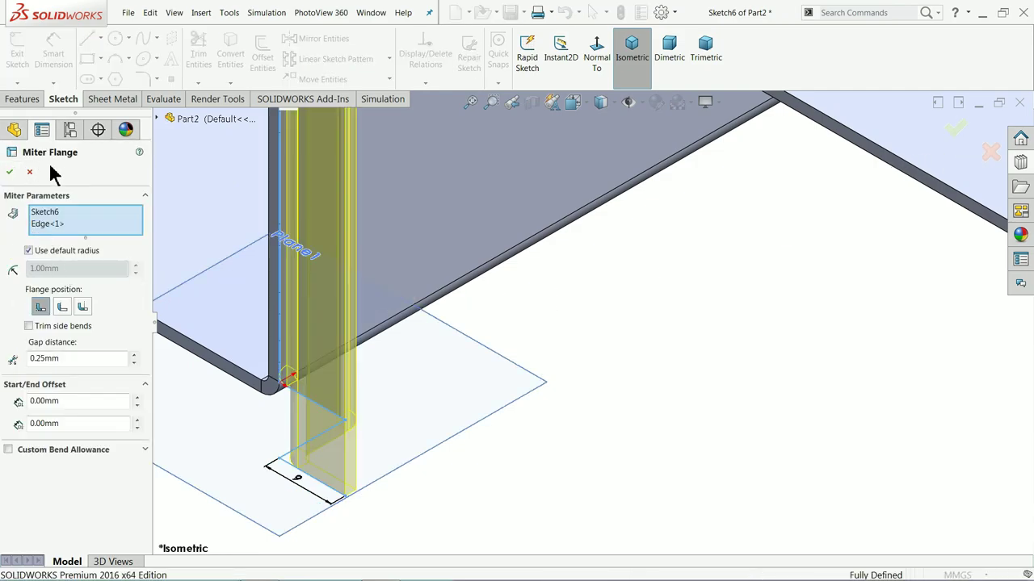
Propagate the miter flange along the connected edge chain, then delete Edge<9> from the list.
{"action": "scroll", "coordinate": [314, 324], "scroll_direction": "up", "scroll_amount": 4}
{"action": "scroll", "coordinate": [512, 314], "scroll_direction": "down", "scroll_amount": 1}
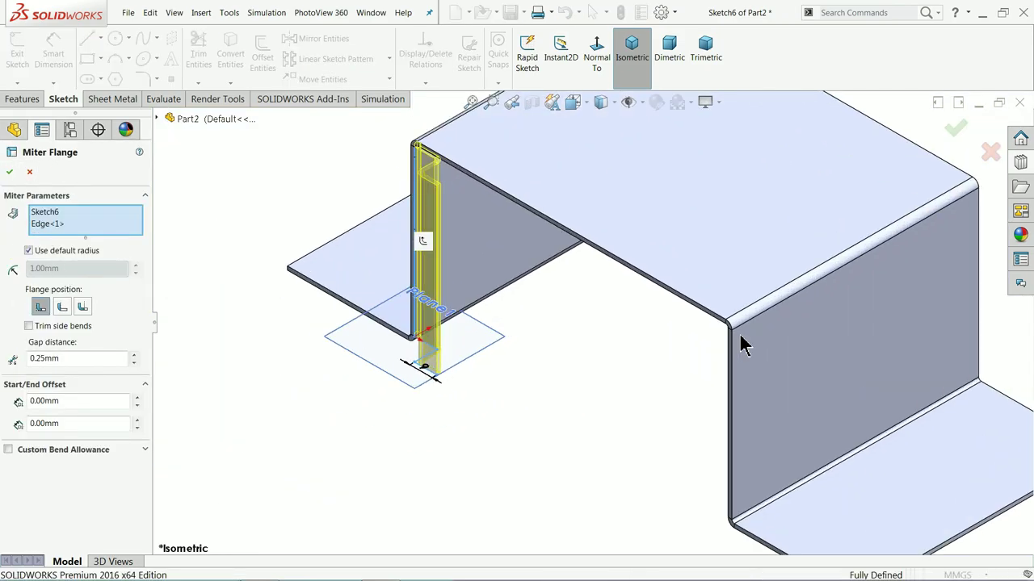
{"action": "left_click", "coordinate": [422, 242]}
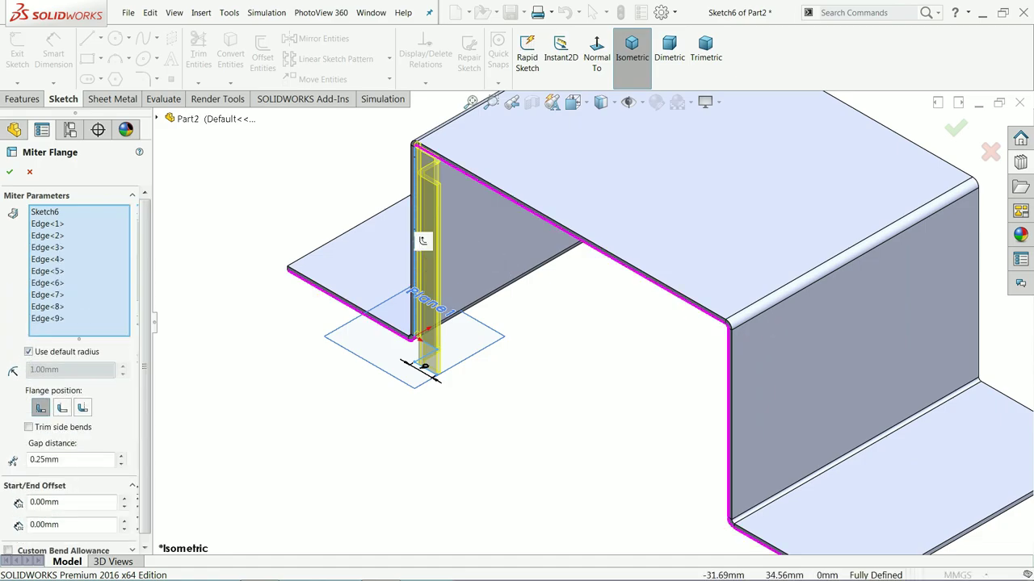
{"action": "scroll", "coordinate": [664, 363], "scroll_direction": "up", "scroll_amount": 2}
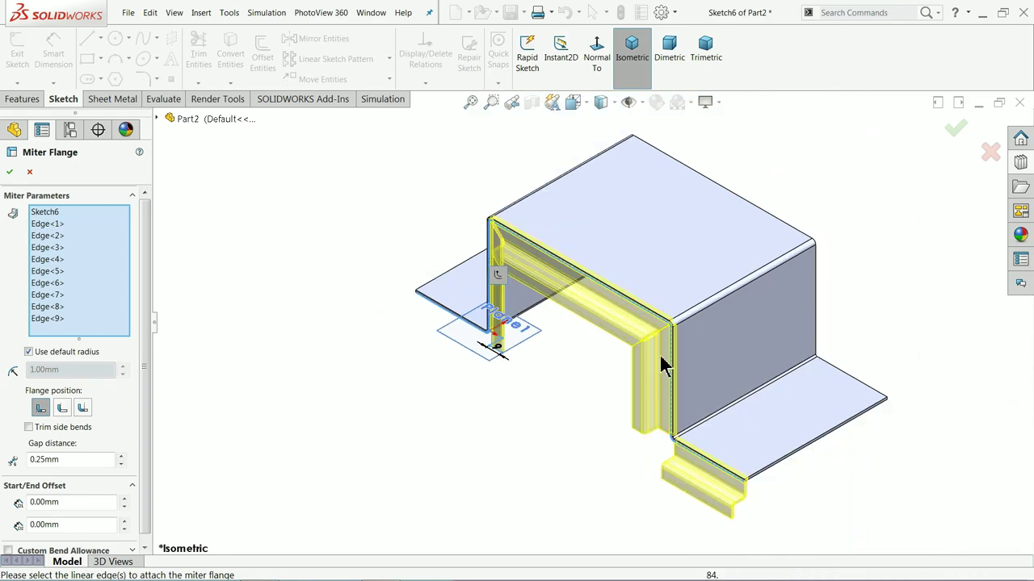
{"action": "scroll", "coordinate": [692, 431], "scroll_direction": "down", "scroll_amount": 1}
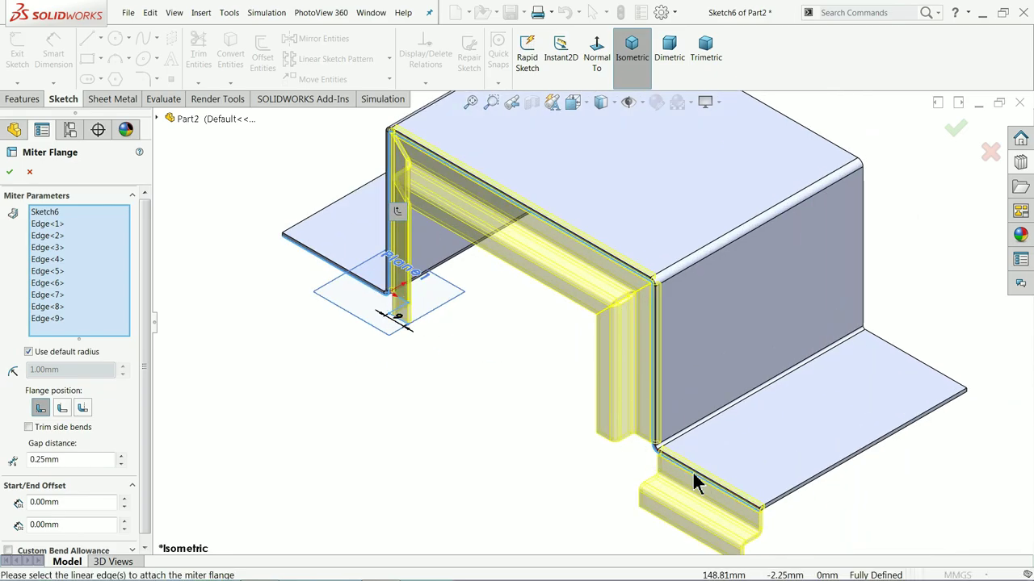
{"action": "left_click", "coordinate": [51, 320]}
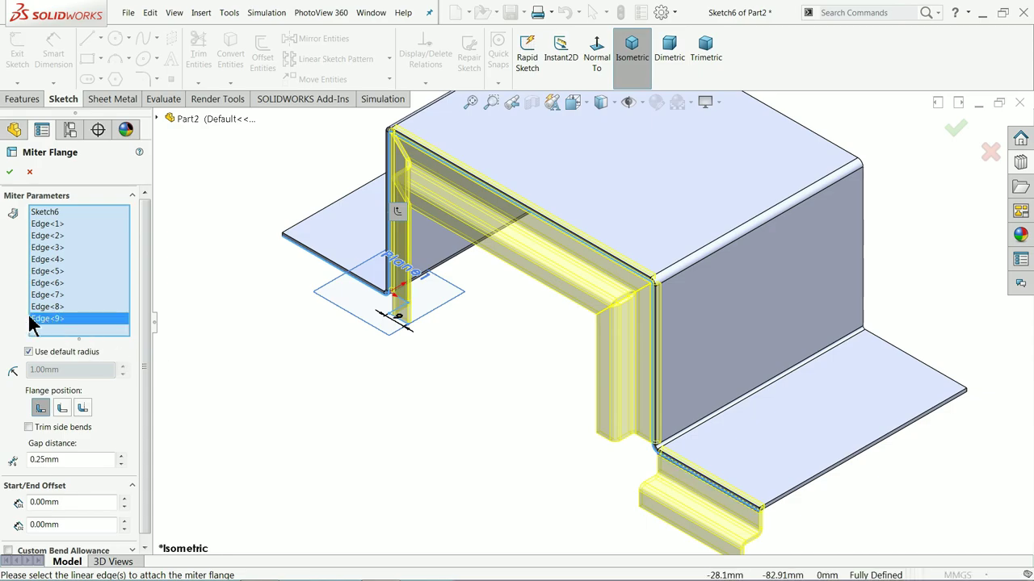
{"action": "right_click", "coordinate": [50, 322]}
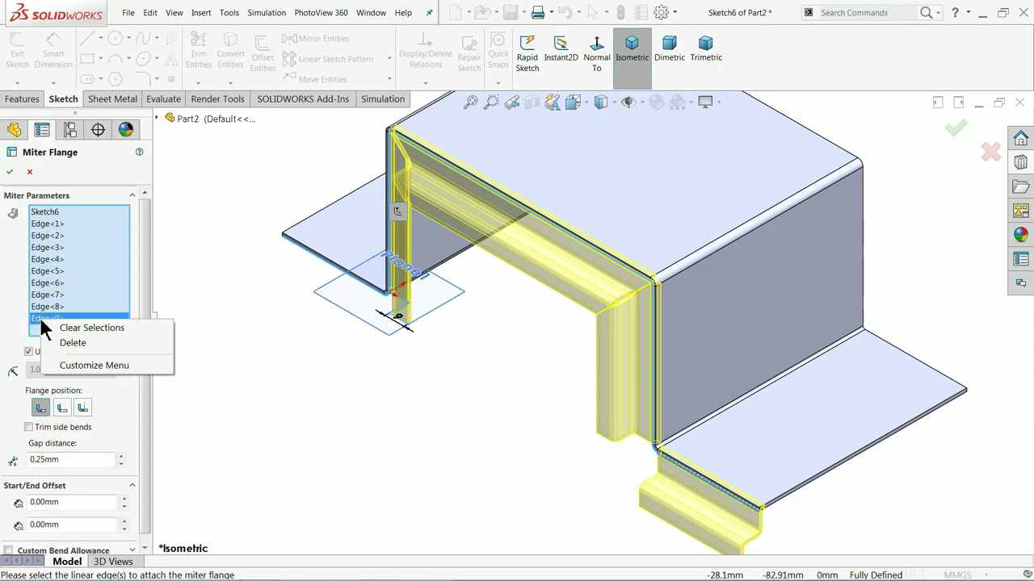
{"action": "left_click", "coordinate": [78, 347]}
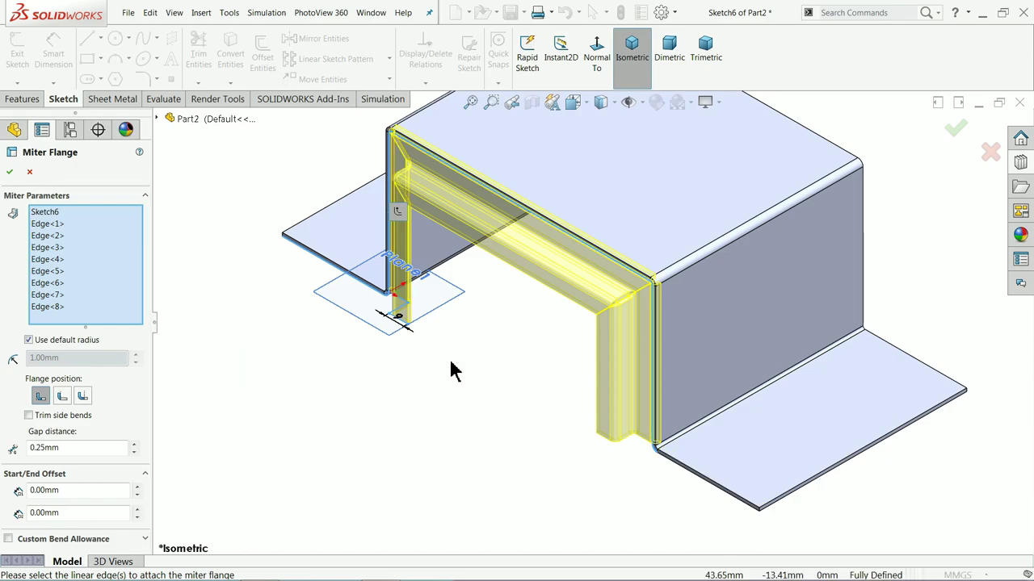
Set the miter flange position to Bend Outside after inspecting the corner preview.
{"action": "scroll", "coordinate": [523, 264], "scroll_direction": "up", "scroll_amount": 2}
{"action": "scroll", "coordinate": [524, 275], "scroll_direction": "down", "scroll_amount": 4}
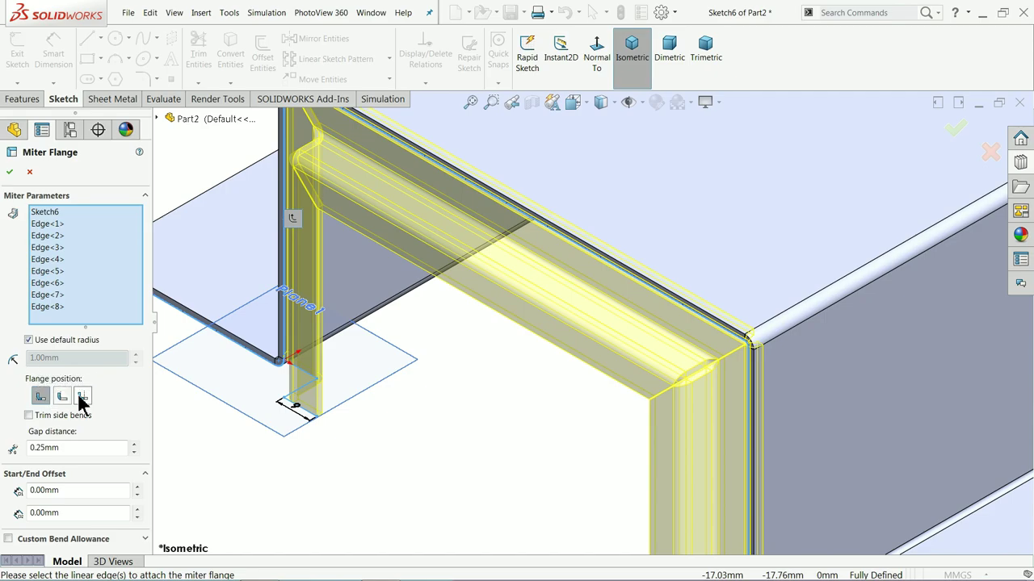
{"action": "scroll", "coordinate": [380, 342], "scroll_direction": "up", "scroll_amount": 4}
{"action": "middle_click_drag", "start_coordinate": [554, 184], "coordinate": [443, 328]}
{"action": "scroll", "coordinate": [438, 280], "scroll_direction": "down", "scroll_amount": 4}
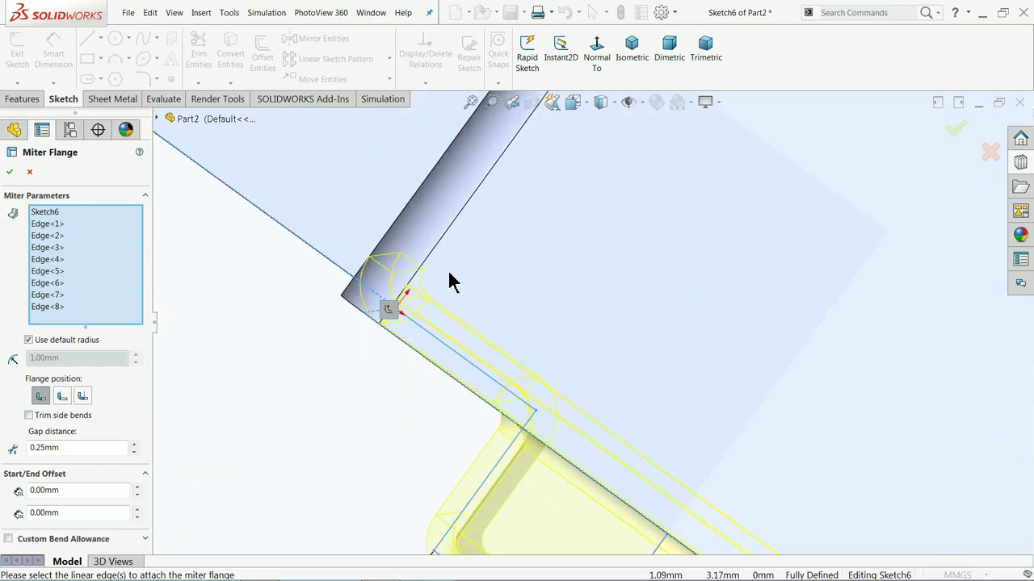
{"action": "middle_click_drag", "start_coordinate": [449, 280], "coordinate": [455, 269]}
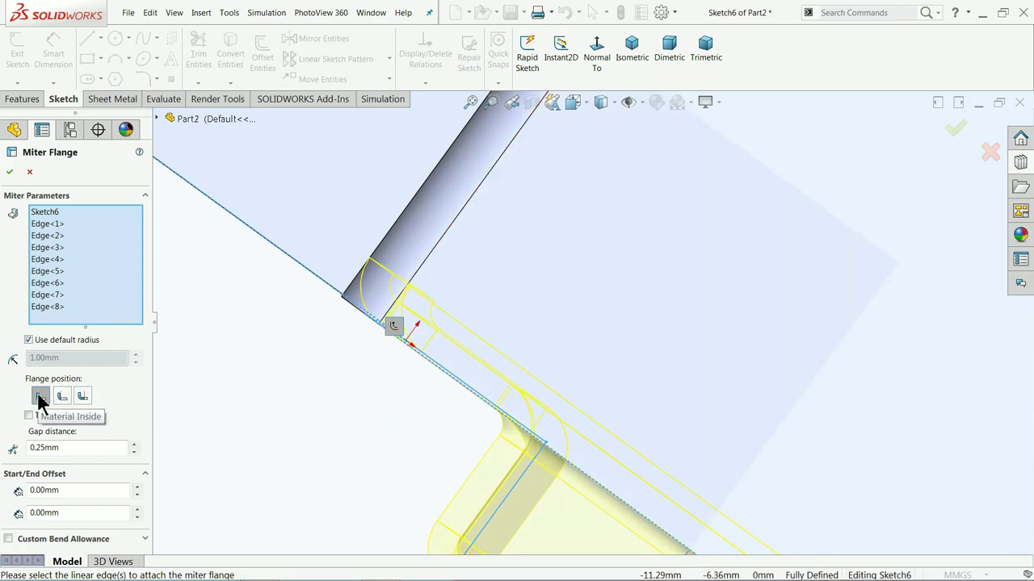
{"action": "left_click", "coordinate": [82, 397]}
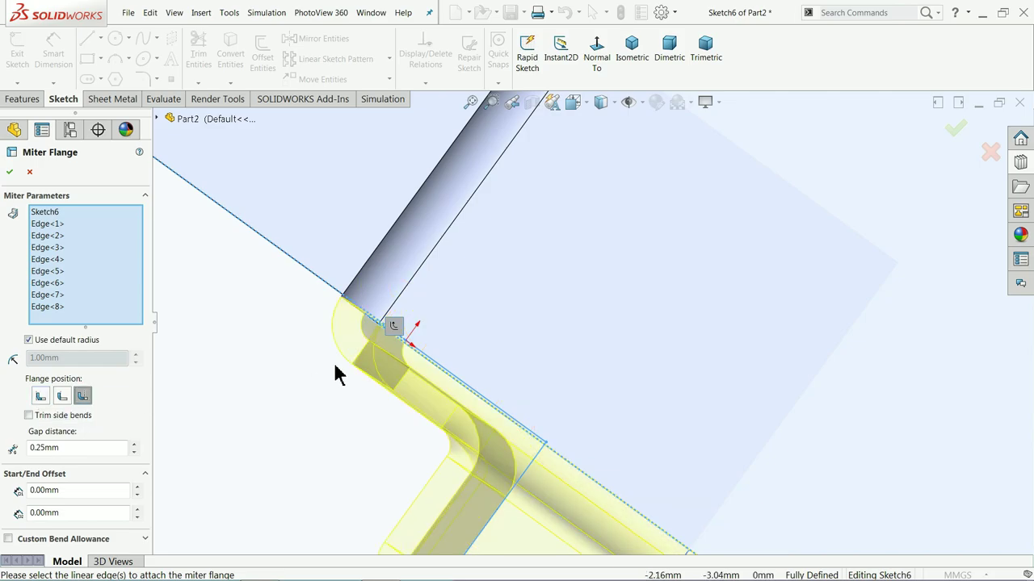
{"action": "key", "text": "z"}
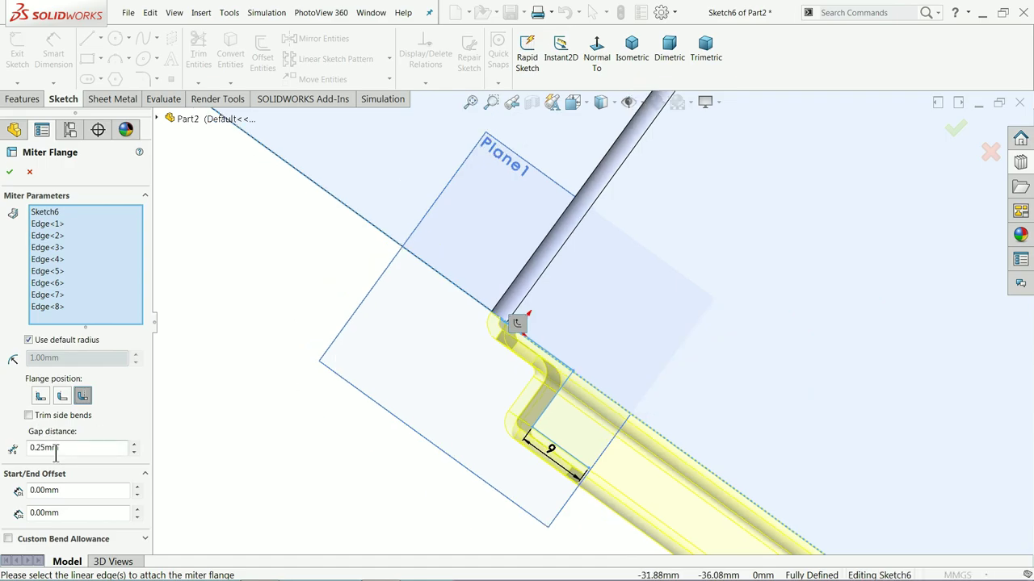
Check the miter corner gap and set the miter flange start offset to 20 mm.
{"action": "scroll", "coordinate": [387, 357], "scroll_direction": "up", "scroll_amount": 5}
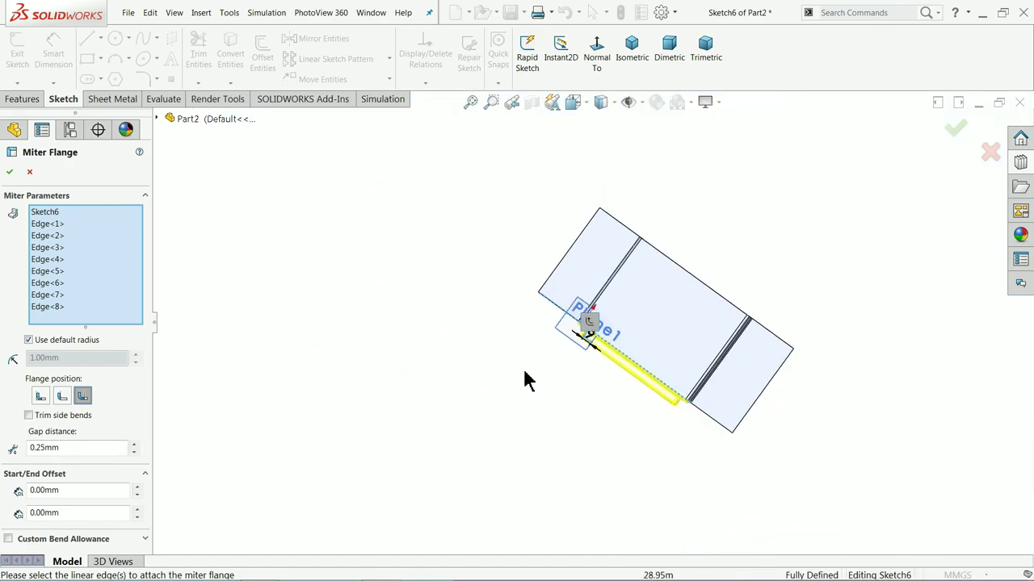
{"action": "scroll", "coordinate": [687, 415], "scroll_direction": "down", "scroll_amount": 6}
{"action": "middle_click_drag", "start_coordinate": [745, 373], "coordinate": [743, 266]}
{"action": "scroll", "coordinate": [747, 393], "scroll_direction": "down", "scroll_amount": 5}
{"action": "scroll", "coordinate": [701, 367], "scroll_direction": "down", "scroll_amount": 3}
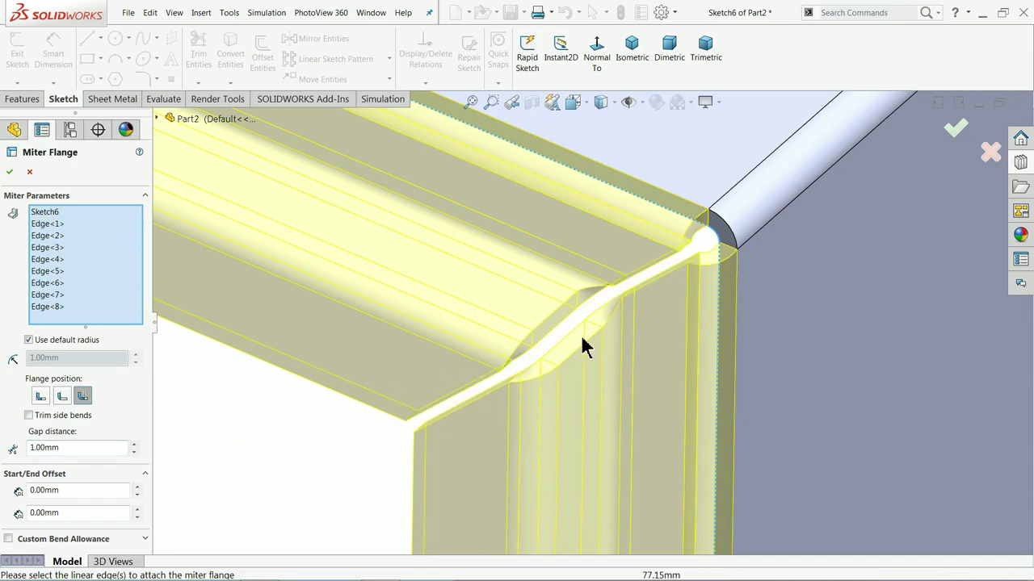
{"action": "middle_click_drag", "start_coordinate": [506, 349], "coordinate": [510, 326]}
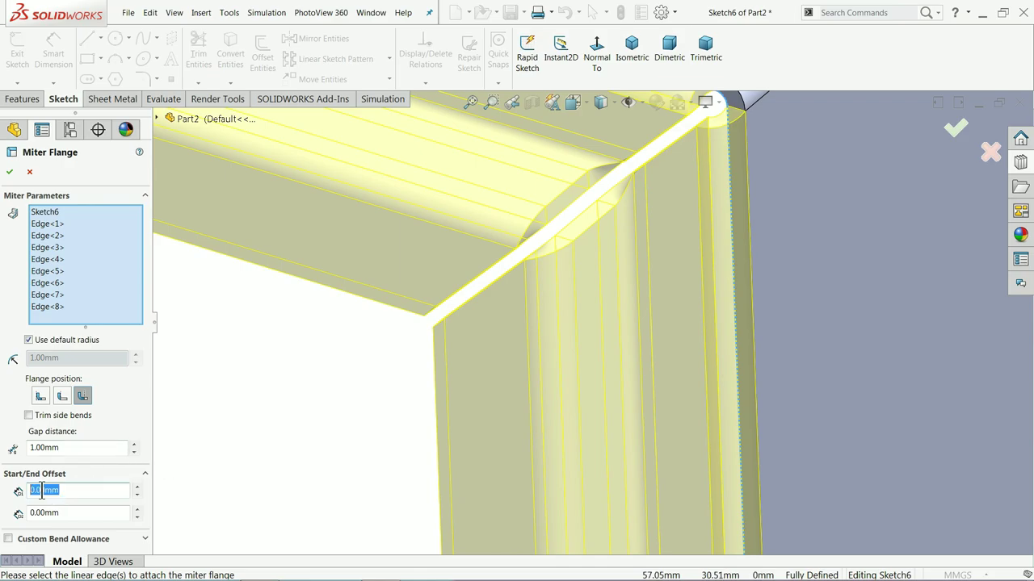
{"action": "scroll", "coordinate": [369, 369], "scroll_direction": "up", "scroll_amount": 6}
{"action": "scroll", "coordinate": [441, 375], "scroll_direction": "down", "scroll_amount": 5}
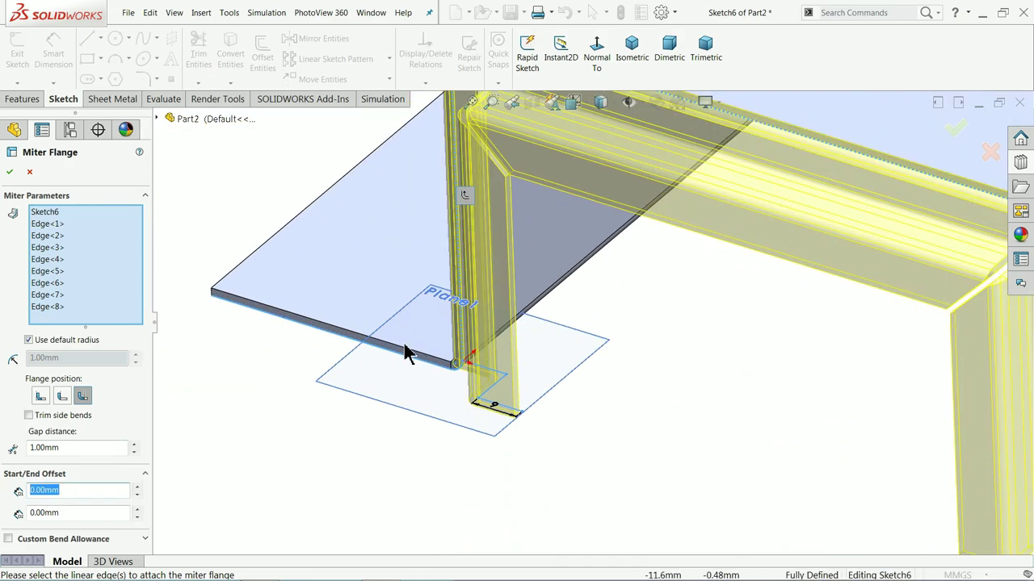
{"action": "type", "text": "20"}
{"action": "key", "text": "Return"}
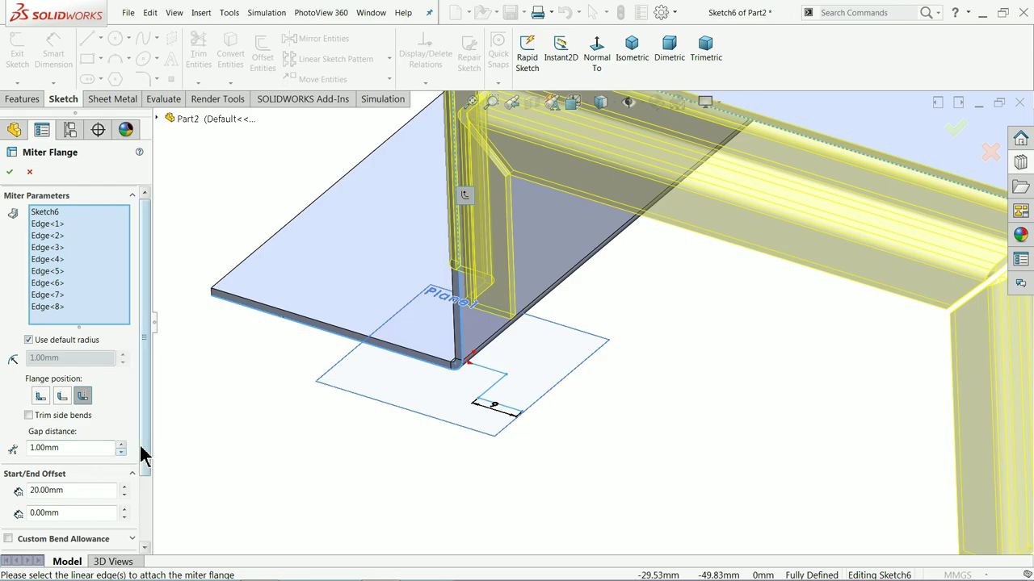
Enable a custom Rectangular relief and build the miter flange.
{"action": "left_click_drag", "start_coordinate": [142, 454], "coordinate": [150, 529]}
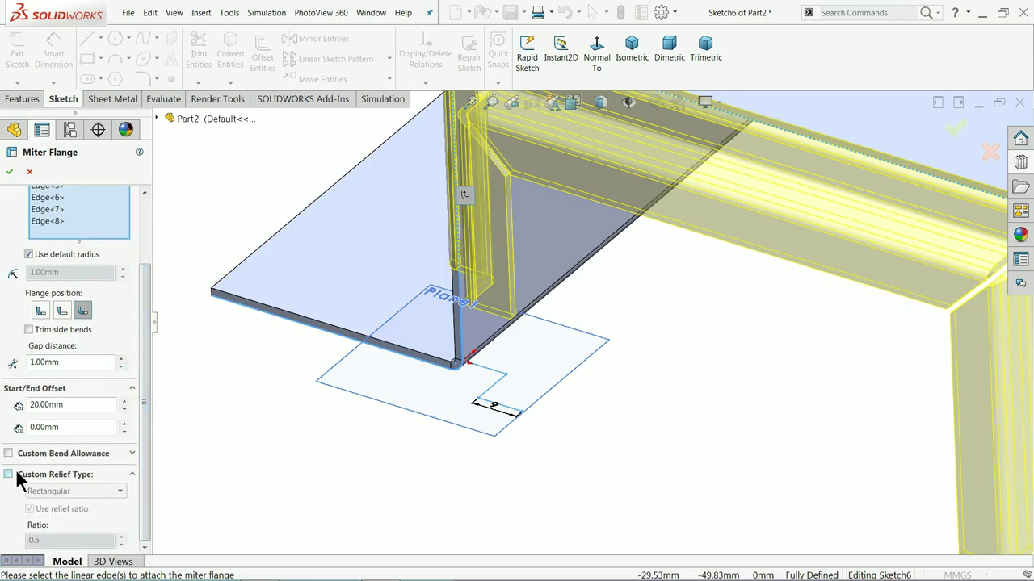
{"action": "key", "text": "z"}
{"action": "key", "text": "z"}
{"action": "key", "text": "z"}
{"action": "scroll", "coordinate": [766, 315], "scroll_direction": "down", "scroll_amount": 8}
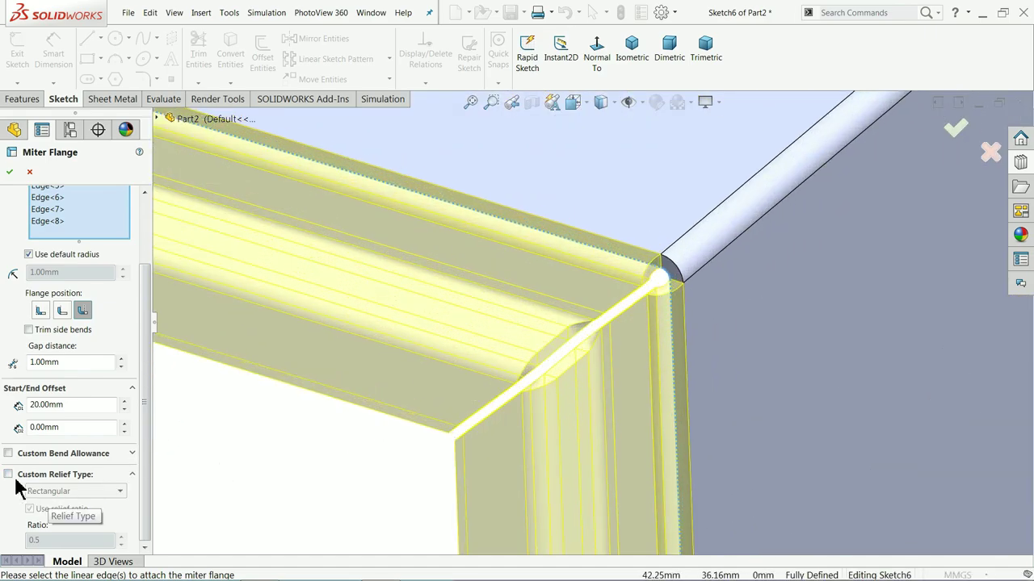
{"action": "left_click", "coordinate": [48, 474]}
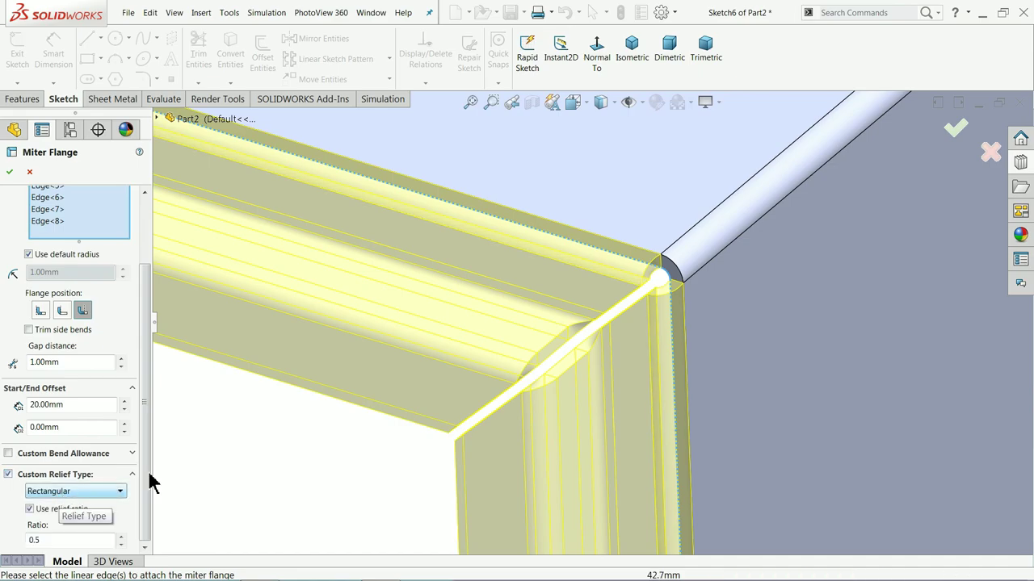
{"action": "left_click", "coordinate": [69, 492]}
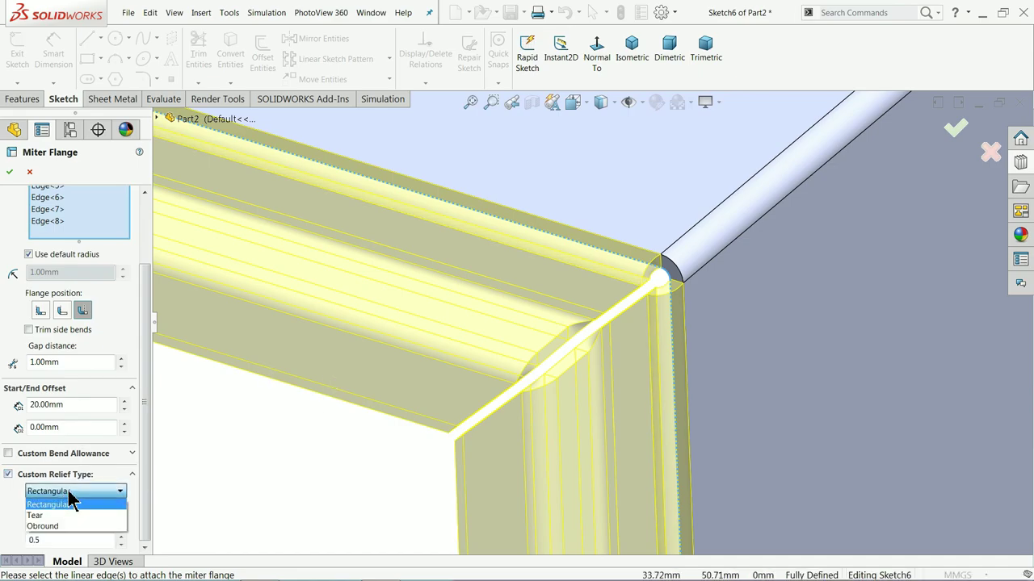
{"action": "left_click", "coordinate": [69, 499]}
{"action": "left_click", "coordinate": [8, 173]}
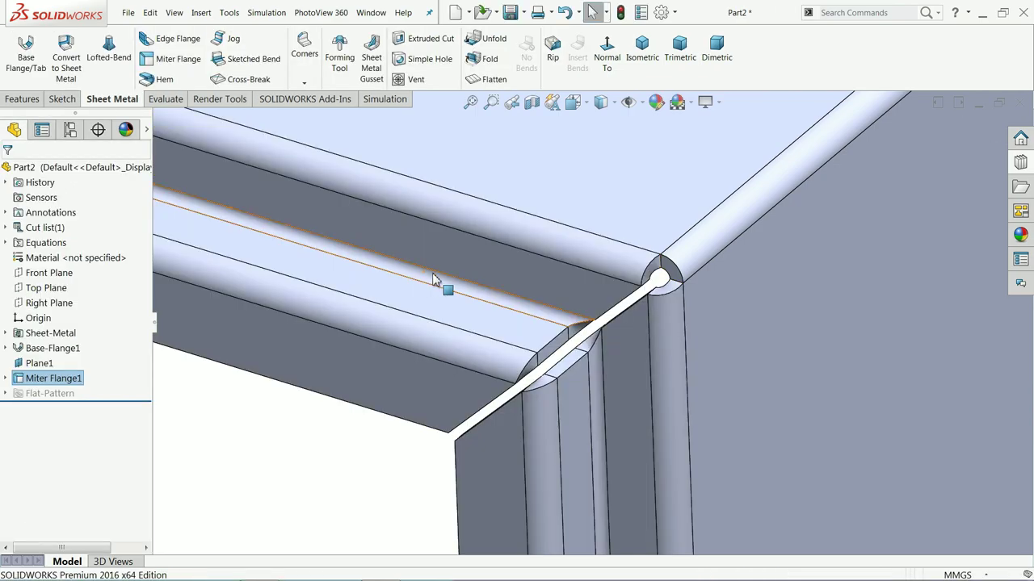
Hide Plane1 in the model.
{"action": "scroll", "coordinate": [525, 307], "scroll_direction": "up", "scroll_amount": 3}
{"action": "middle_click_drag", "start_coordinate": [541, 307], "coordinate": [549, 277]}
{"action": "scroll", "coordinate": [541, 281], "scroll_direction": "up", "scroll_amount": 4}
{"action": "scroll", "coordinate": [288, 459], "scroll_direction": "down", "scroll_amount": 5}
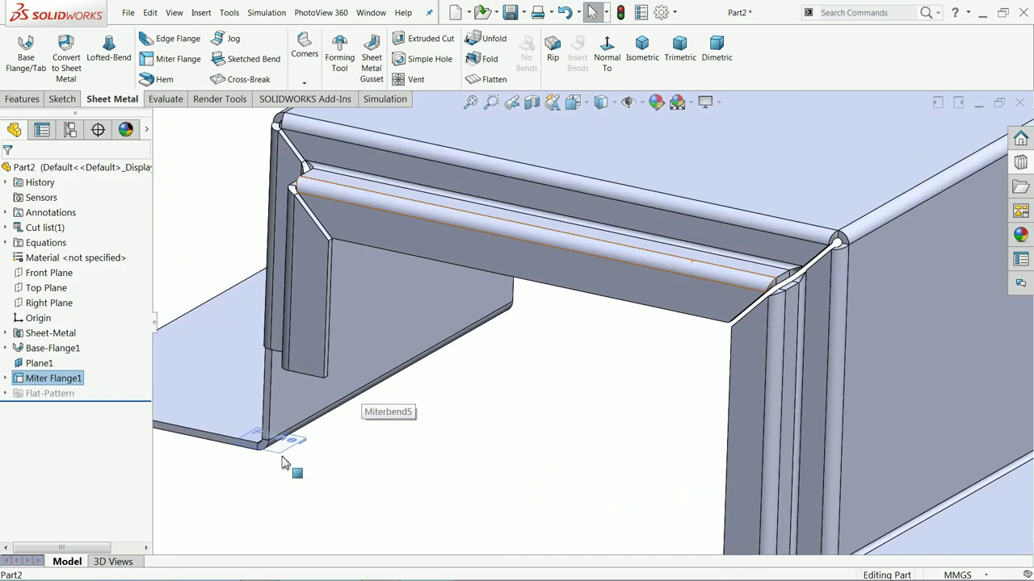
{"action": "left_click", "coordinate": [289, 456]}
{"action": "left_click", "coordinate": [343, 417]}
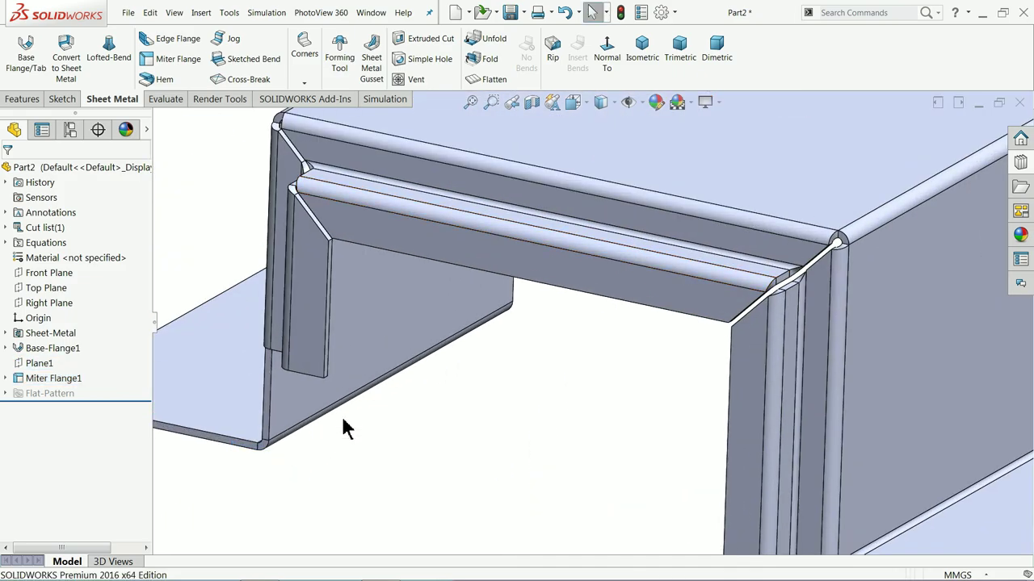
Flatten the part and inspect its flat pattern from several angles.
{"action": "left_click", "coordinate": [491, 81]}
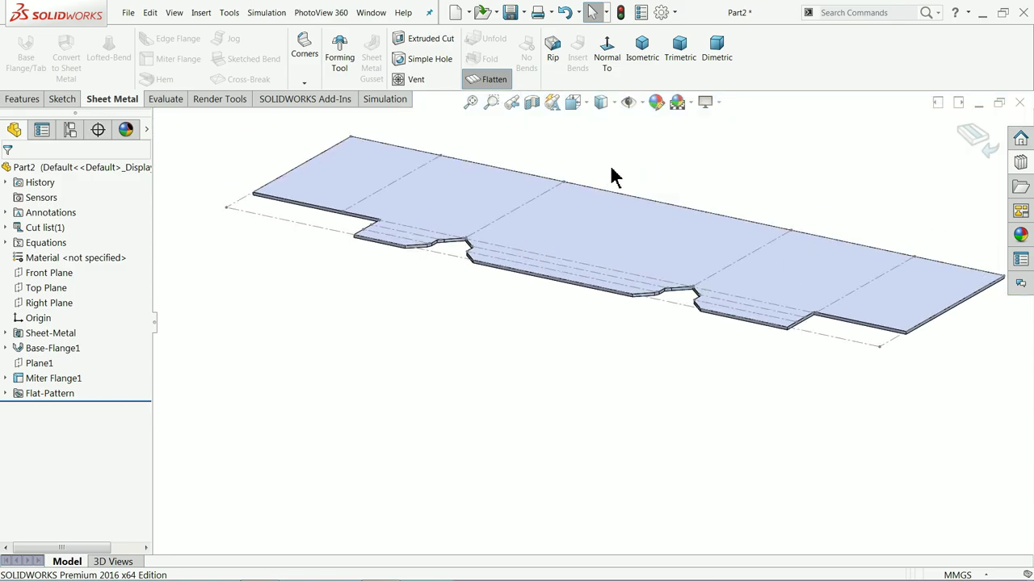
{"action": "middle_click_drag", "start_coordinate": [620, 196], "coordinate": [613, 238]}
{"action": "scroll", "coordinate": [622, 231], "scroll_direction": "up", "scroll_amount": 2}
{"action": "scroll", "coordinate": [624, 214], "scroll_direction": "down", "scroll_amount": 4}
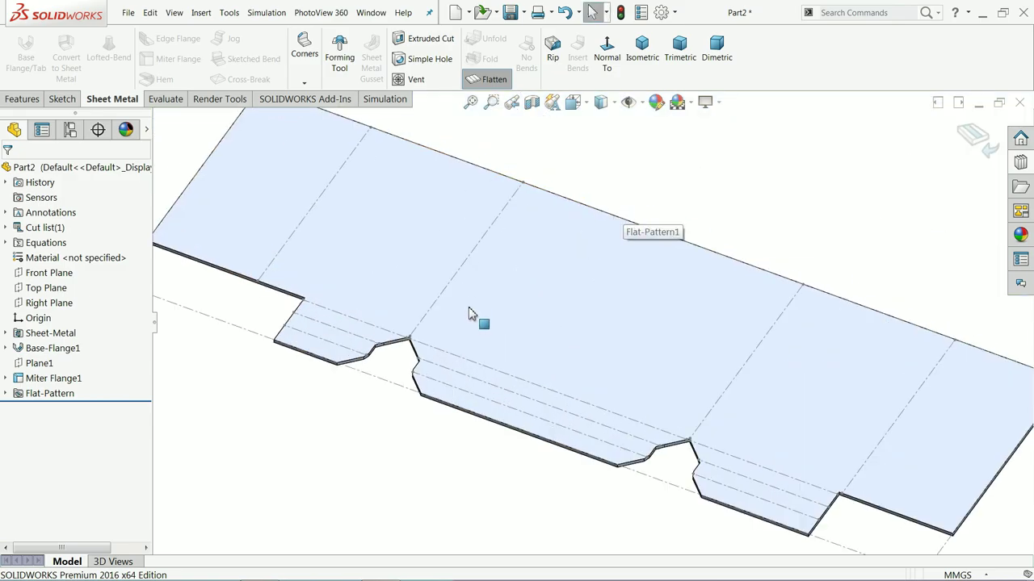
{"action": "middle_click_drag", "start_coordinate": [469, 307], "coordinate": [519, 300]}
Refold the part to 3D and check the inside walls.
{"action": "left_click", "coordinate": [493, 79]}
{"action": "scroll", "coordinate": [538, 290], "scroll_direction": "up", "scroll_amount": 3}
{"action": "scroll", "coordinate": [658, 389], "scroll_direction": "down", "scroll_amount": 1}
{"action": "middle_click_drag", "start_coordinate": [659, 389], "coordinate": [427, 328]}
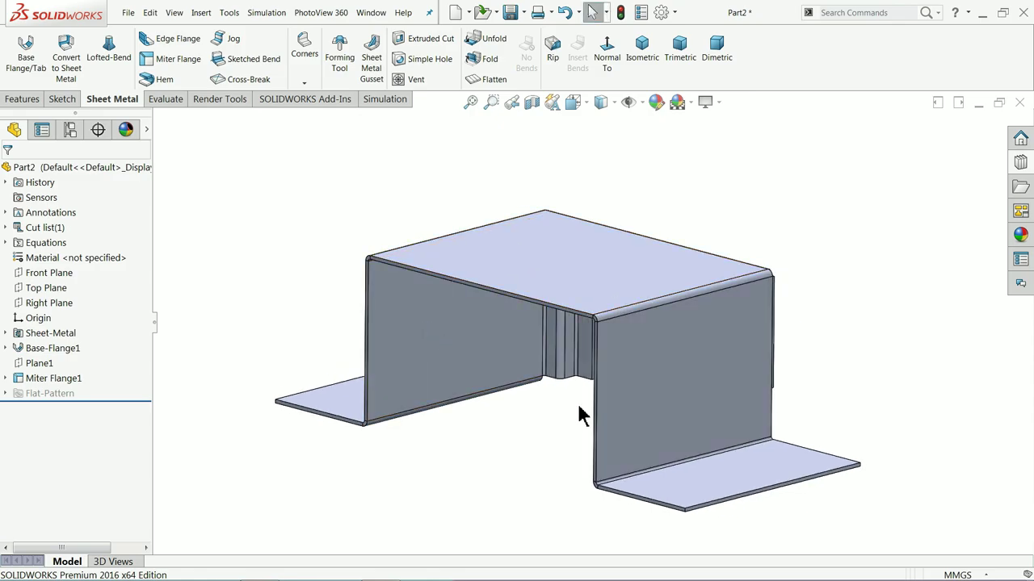
{"action": "scroll", "coordinate": [580, 415], "scroll_direction": "down", "scroll_amount": 2}
Start an edge flange on the wall's vertical edge with a 45° angle and 25 mm length.
{"action": "left_click", "coordinate": [183, 40]}
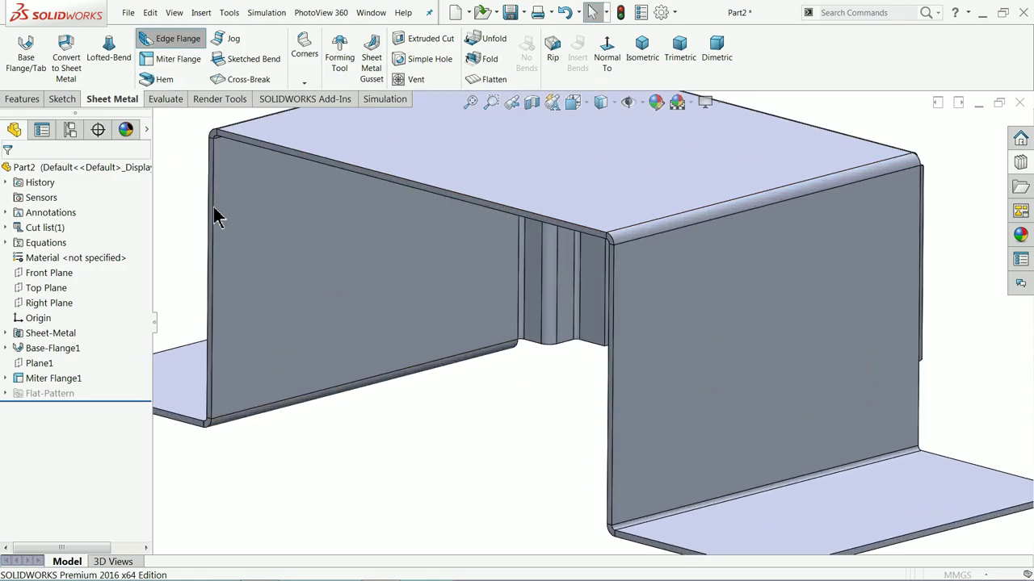
{"action": "left_click", "coordinate": [212, 239]}
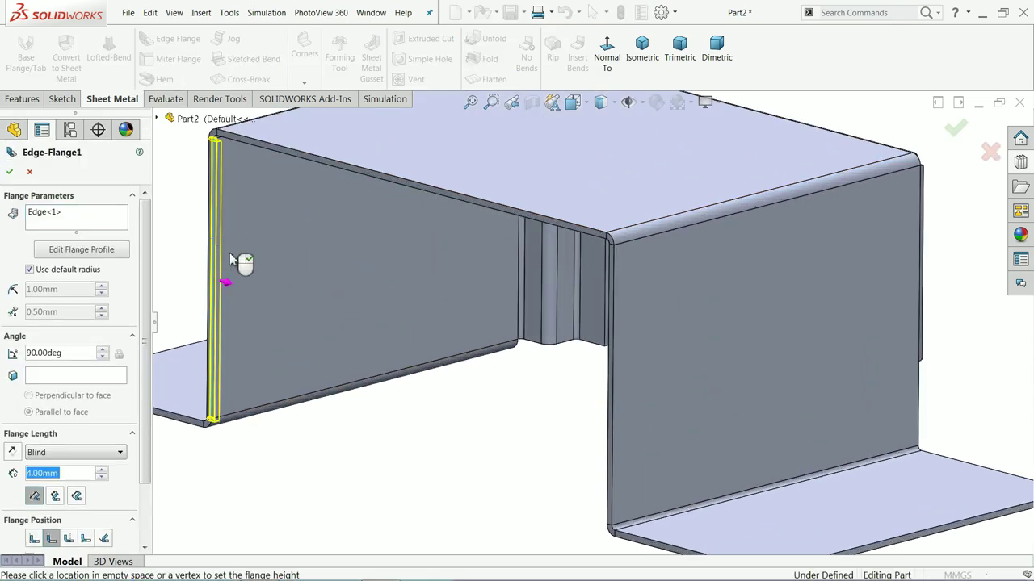
{"action": "left_click", "coordinate": [282, 295]}
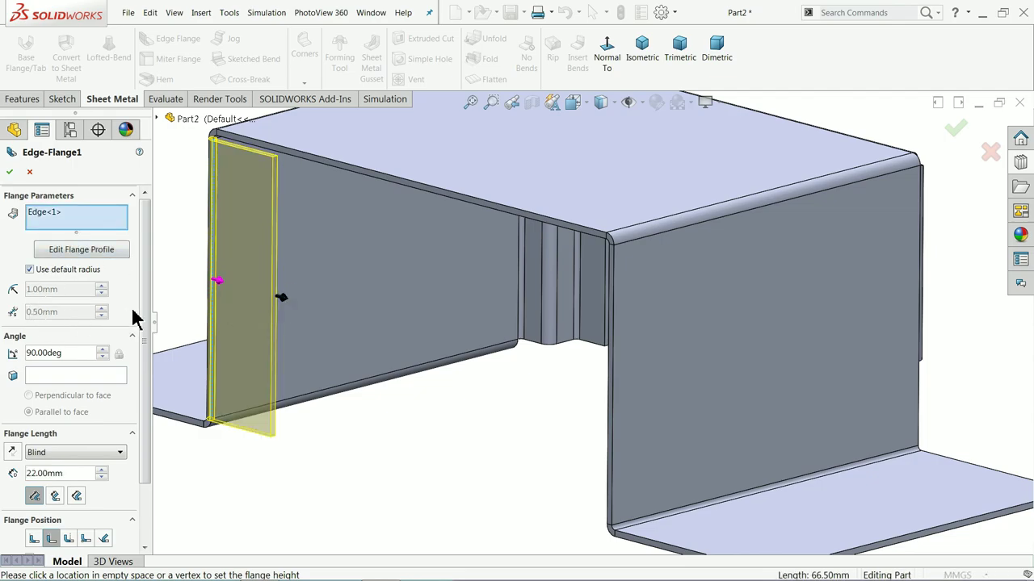
{"action": "scroll", "coordinate": [145, 342], "scroll_direction": "down", "scroll_amount": 2}
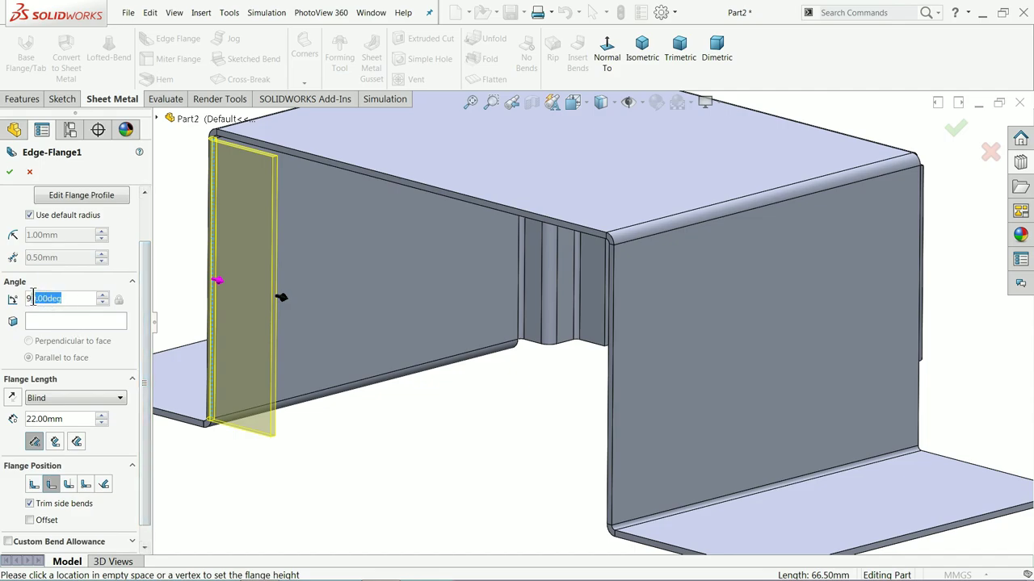
{"action": "type", "text": "45"}
{"action": "key", "text": "Return"}
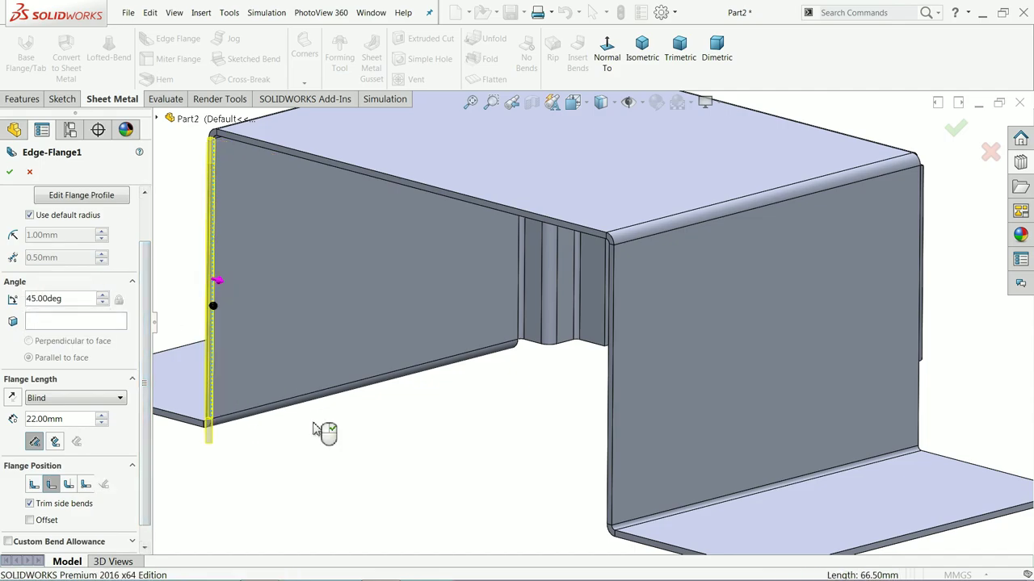
{"action": "type", "text": "4"}
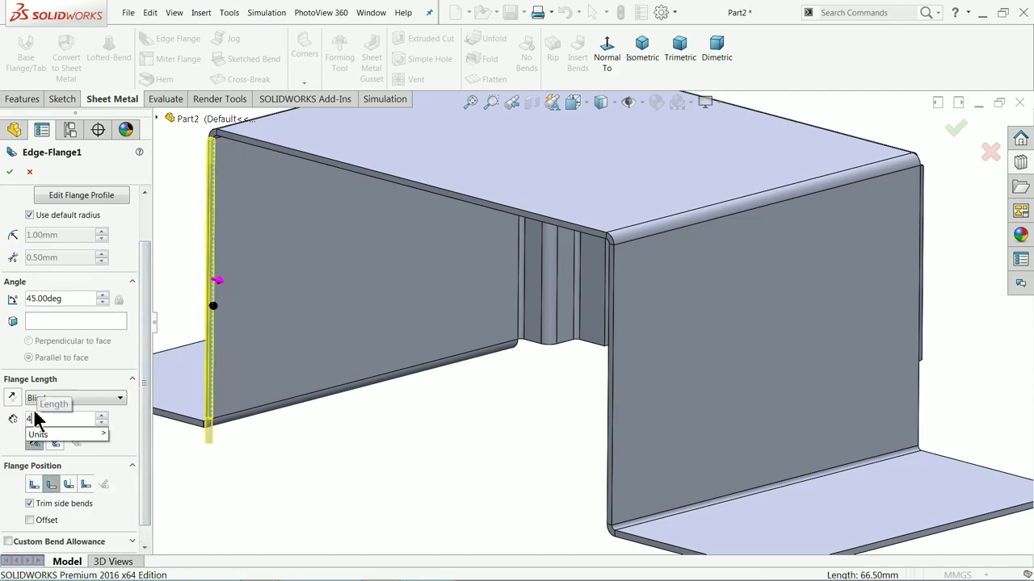
{"action": "key", "text": "BackSpace"}
{"action": "type", "text": "25"}
{"action": "key", "text": "Return"}
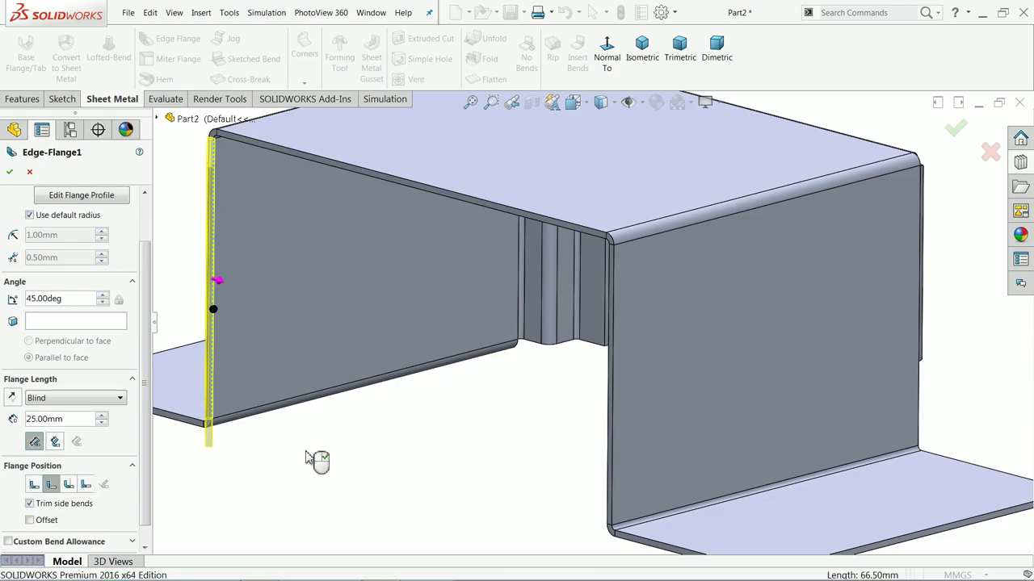
Add the opening's top edge and opposite vertical edge to the edge flange.
{"action": "scroll", "coordinate": [145, 455], "scroll_direction": "down", "scroll_amount": 1}
{"action": "key", "text": "f"}
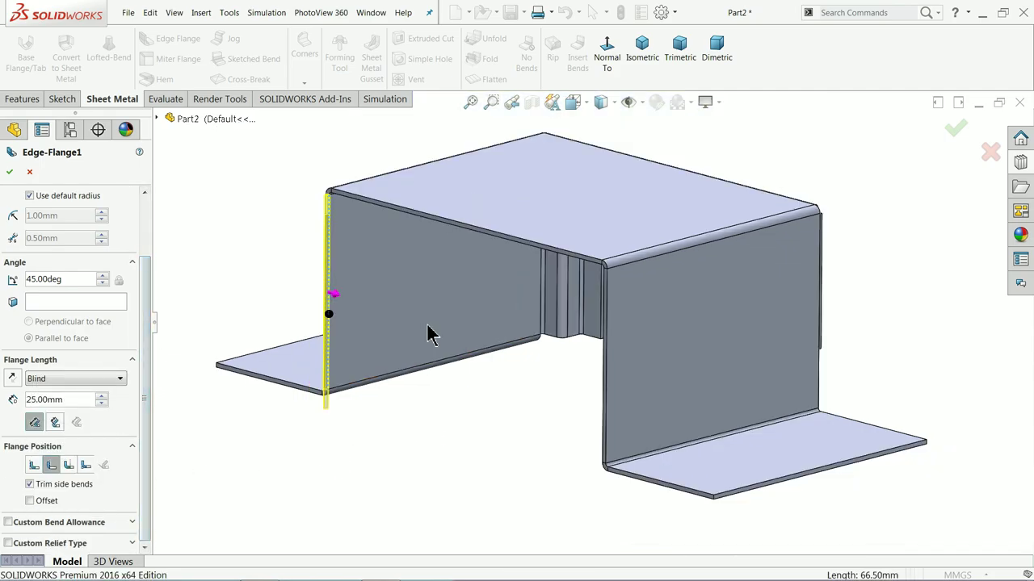
{"action": "middle_click_drag", "start_coordinate": [298, 316], "coordinate": [431, 307]}
{"action": "scroll", "coordinate": [533, 284], "scroll_direction": "down", "scroll_amount": 3}
{"action": "left_click", "coordinate": [535, 285]}
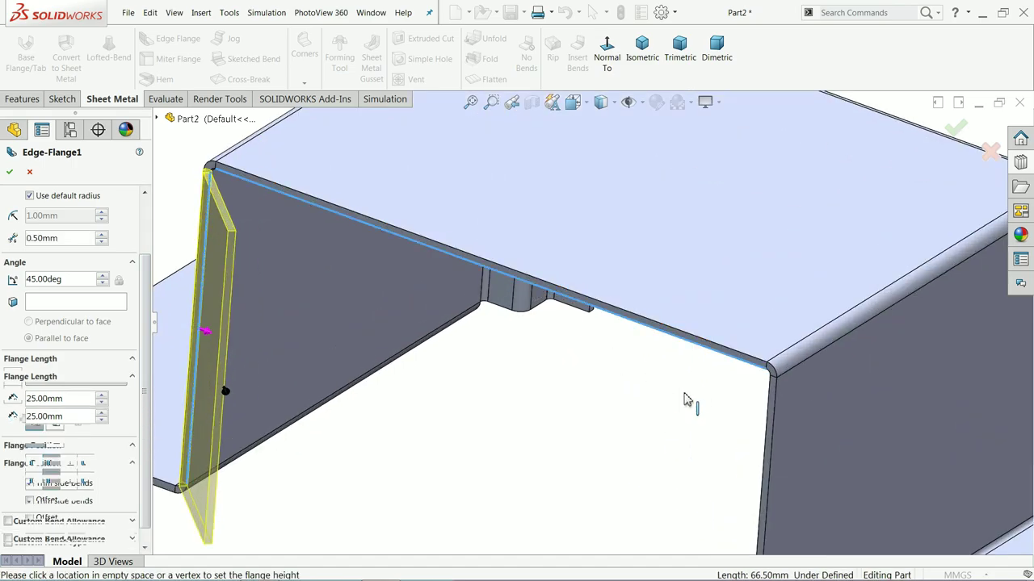
{"action": "left_click", "coordinate": [766, 443]}
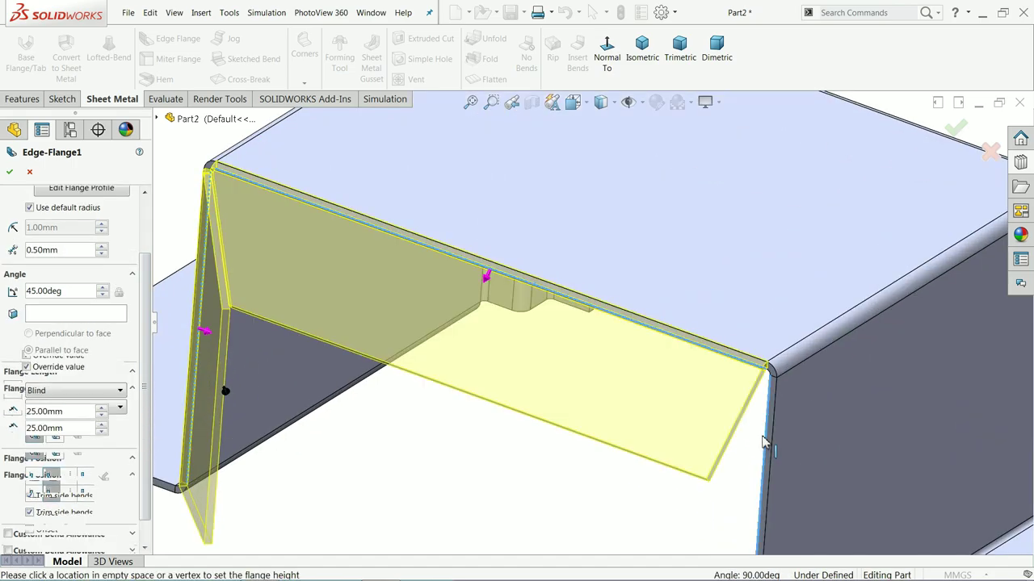
{"action": "scroll", "coordinate": [563, 384], "scroll_direction": "up", "scroll_amount": 3}
{"action": "scroll", "coordinate": [662, 444], "scroll_direction": "down", "scroll_amount": 5}
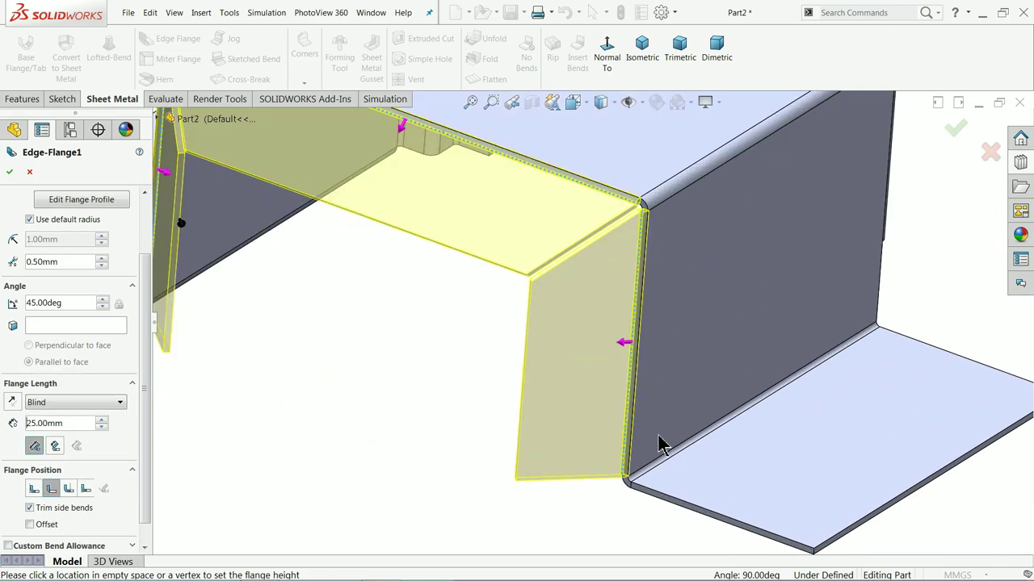
{"action": "middle_click_drag", "start_coordinate": [627, 478], "coordinate": [610, 479]}
{"action": "scroll", "coordinate": [610, 479], "scroll_direction": "down", "scroll_amount": 5}
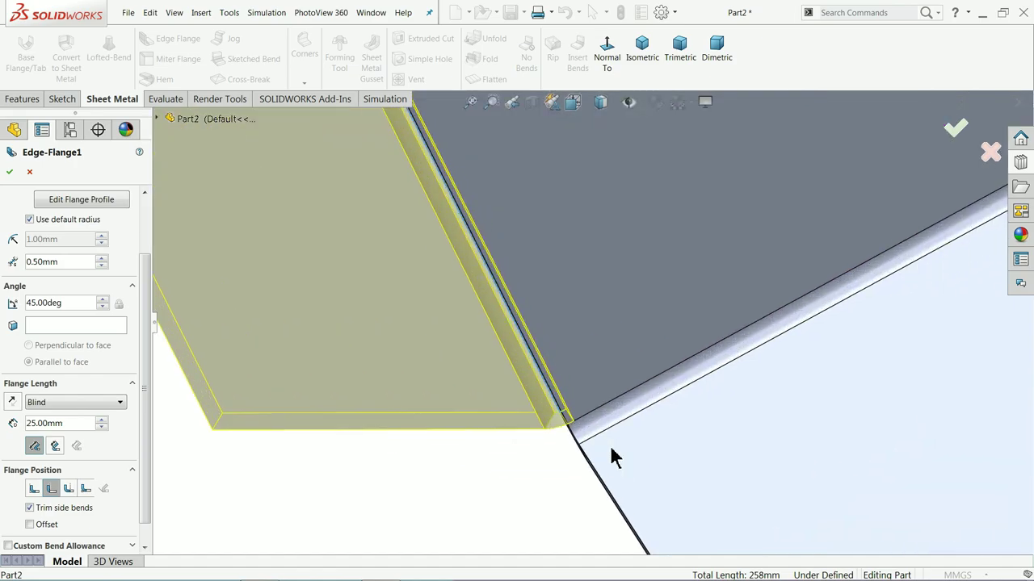
Set the flange position to Bend Outside and review the three-edge preview.
{"action": "left_click", "coordinate": [69, 489]}
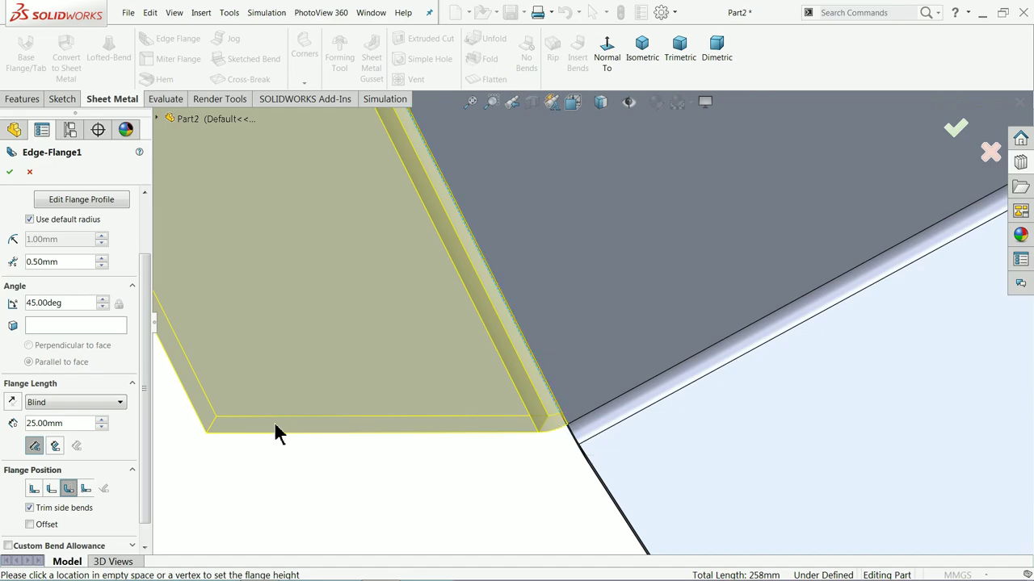
{"action": "mouse_move", "coordinate": [147, 444]}
{"action": "left_mouse_down"}
{"action": "mouse_move", "coordinate": [144, 458]}
{"action": "mouse_move", "coordinate": [146, 428]}
{"action": "left_mouse_up"}
{"action": "scroll", "coordinate": [468, 376], "scroll_direction": "up", "scroll_amount": 5}
{"action": "middle_click_drag", "start_coordinate": [468, 377], "coordinate": [583, 310]}
{"action": "scroll", "coordinate": [577, 312], "scroll_direction": "up", "scroll_amount": 3}
{"action": "scroll", "coordinate": [471, 222], "scroll_direction": "down", "scroll_amount": 4}
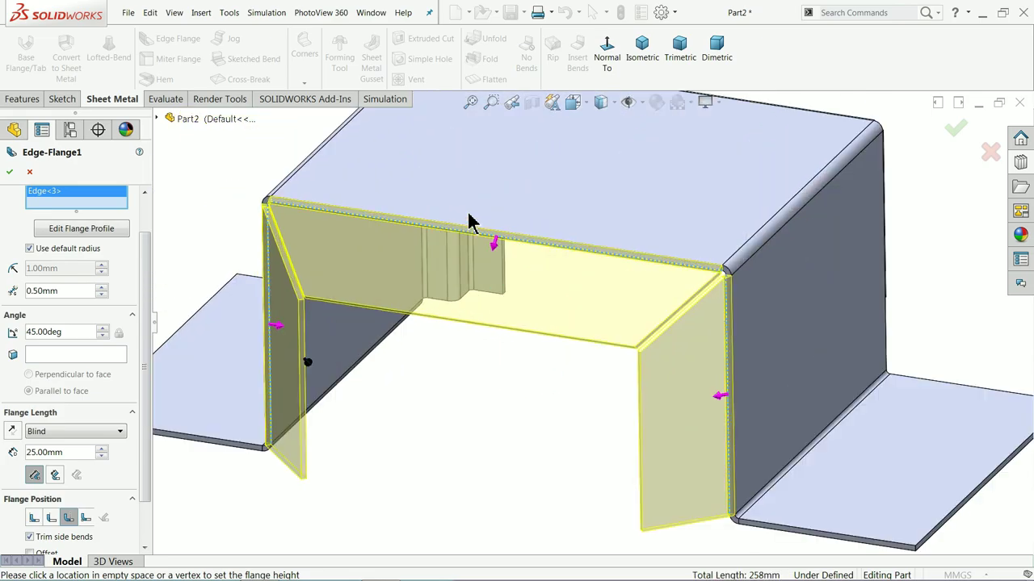
{"action": "scroll", "coordinate": [536, 314], "scroll_direction": "down", "scroll_amount": 2}
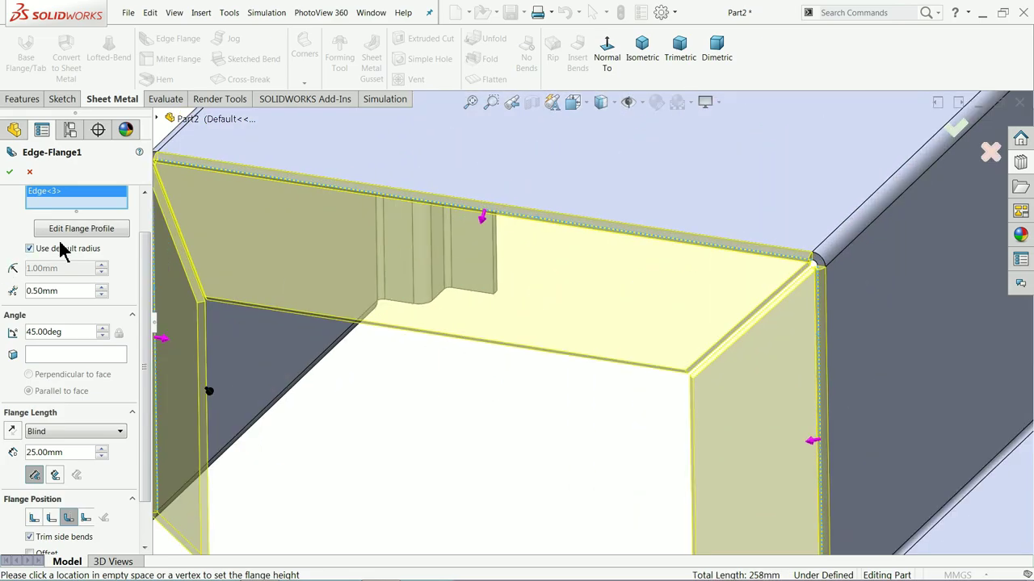
{"action": "left_click_drag", "start_coordinate": [143, 266], "coordinate": [146, 224]}
Draw two Ø10 circles on the sloped flange profile and build Edge-Flange1.
{"action": "left_click", "coordinate": [38, 230]}
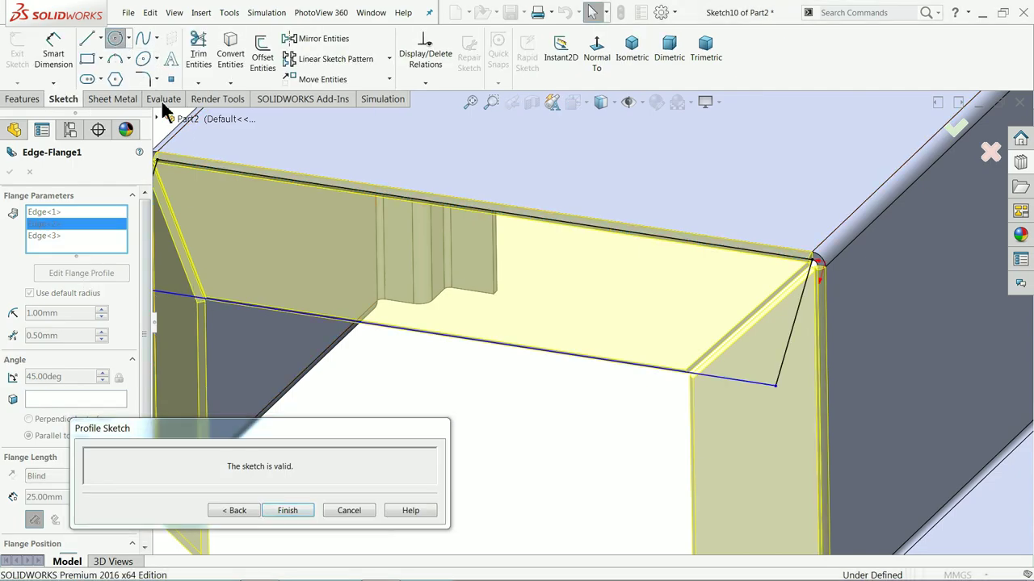
{"action": "left_click", "coordinate": [327, 247]}
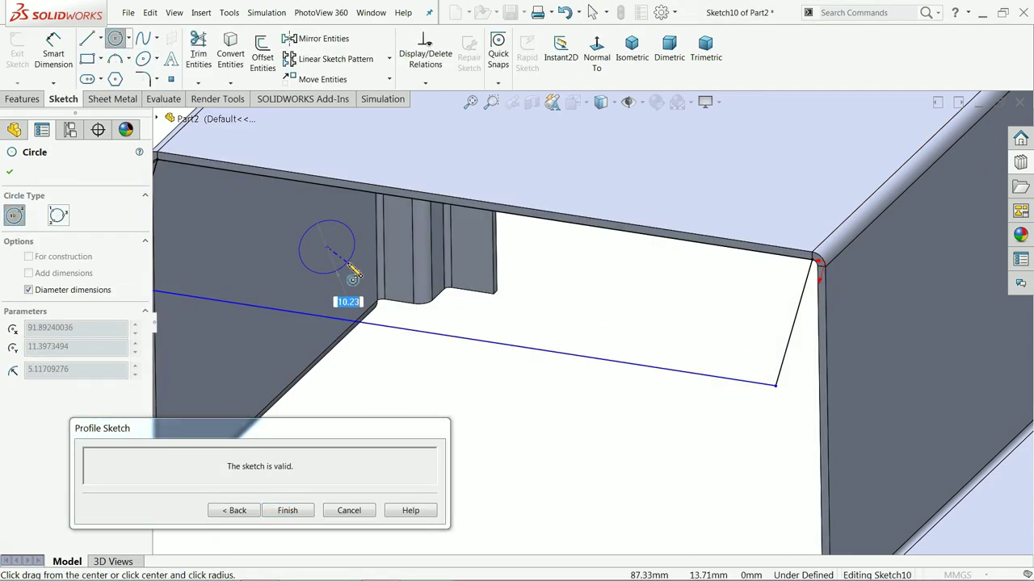
{"action": "key", "text": "Return"}
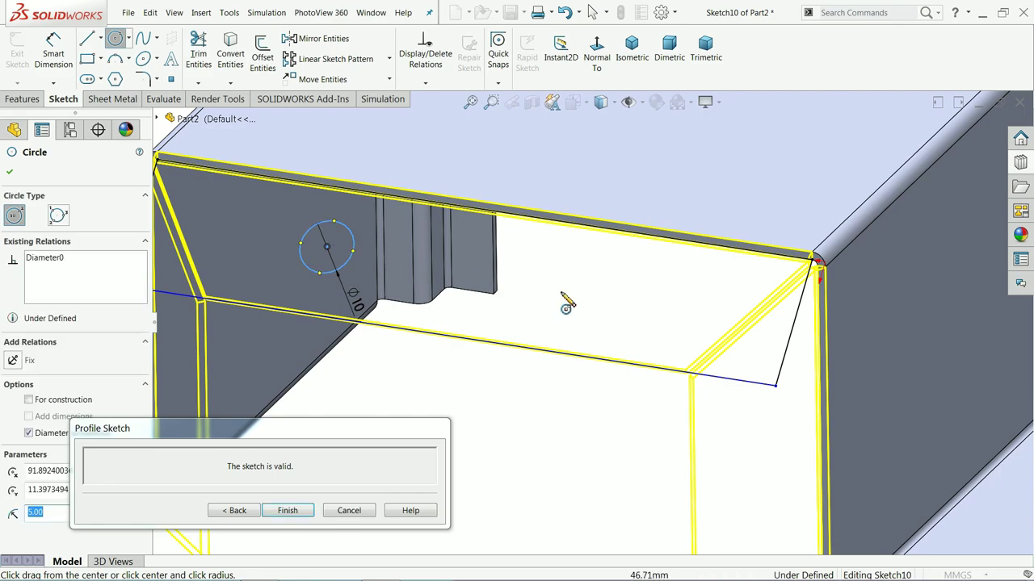
{"action": "left_click", "coordinate": [566, 289]}
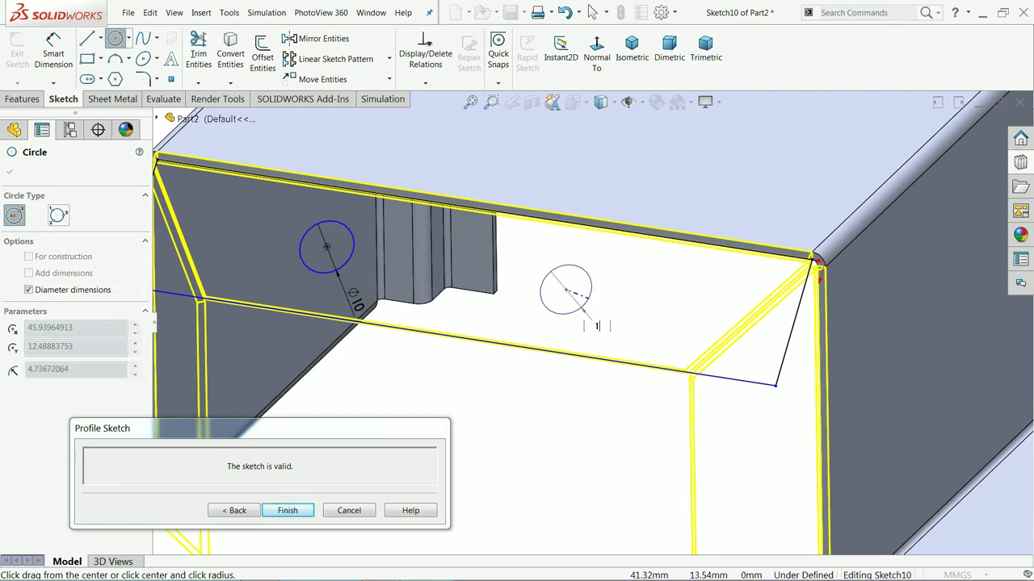
{"action": "key", "text": "Return"}
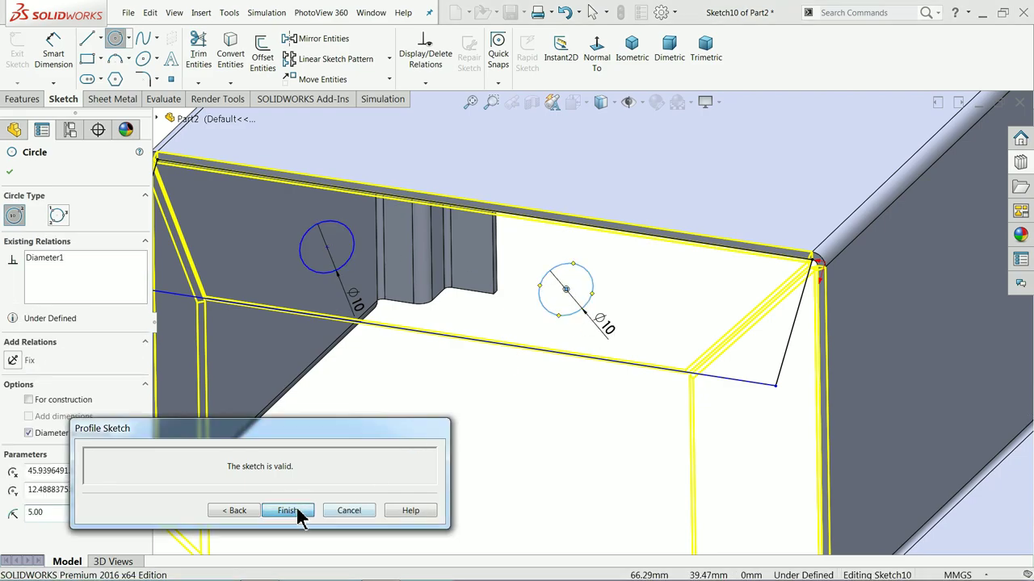
{"action": "left_click", "coordinate": [299, 511]}
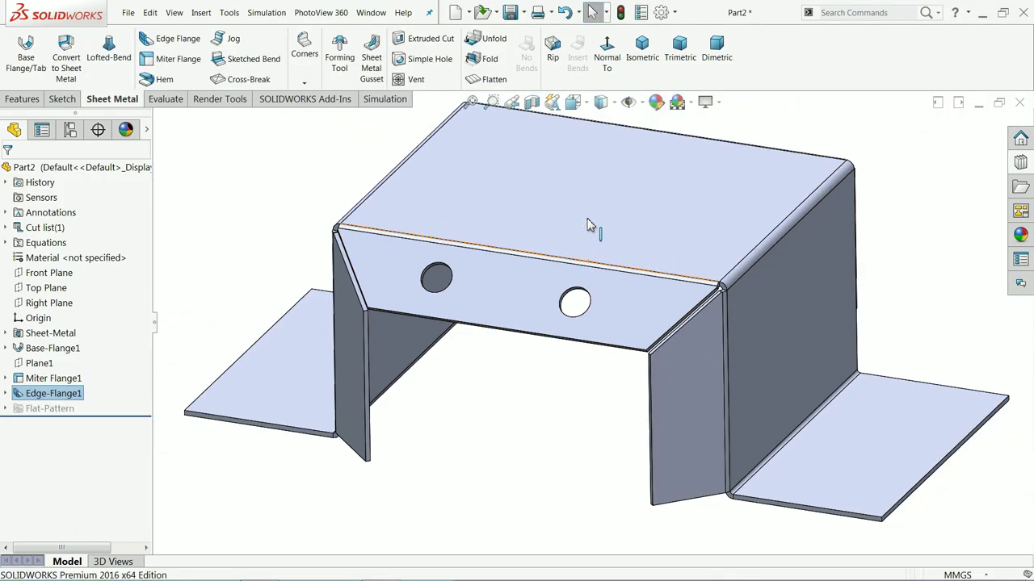
{"action": "middle_click_drag", "start_coordinate": [588, 226], "coordinate": [584, 293]}
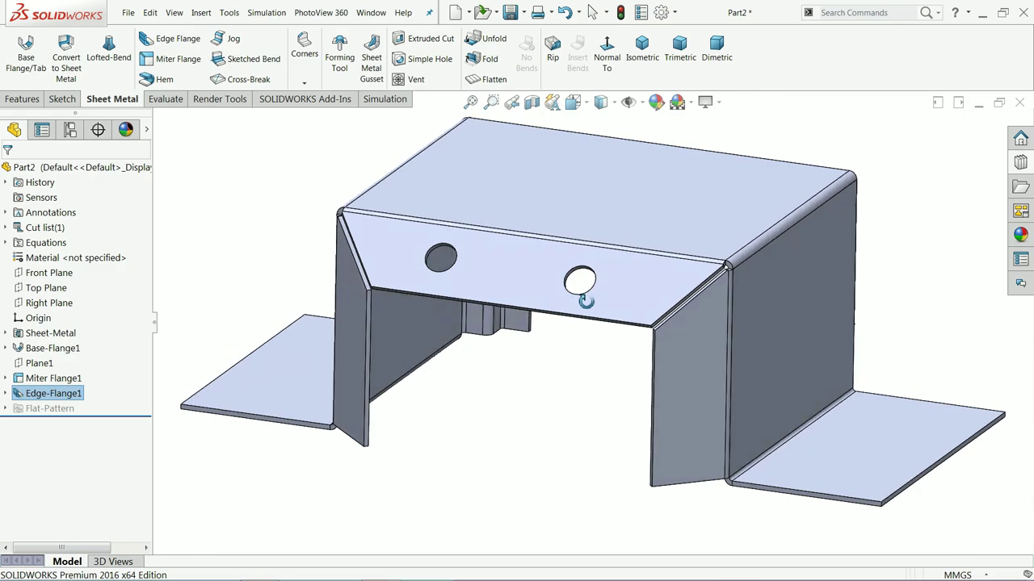
In isometric view, start a hem on the sheet's front edge.
{"action": "left_click", "coordinate": [642, 47]}
{"action": "scroll", "coordinate": [637, 464], "scroll_direction": "down", "scroll_amount": 2}
{"action": "scroll", "coordinate": [655, 428], "scroll_direction": "up", "scroll_amount": 2}
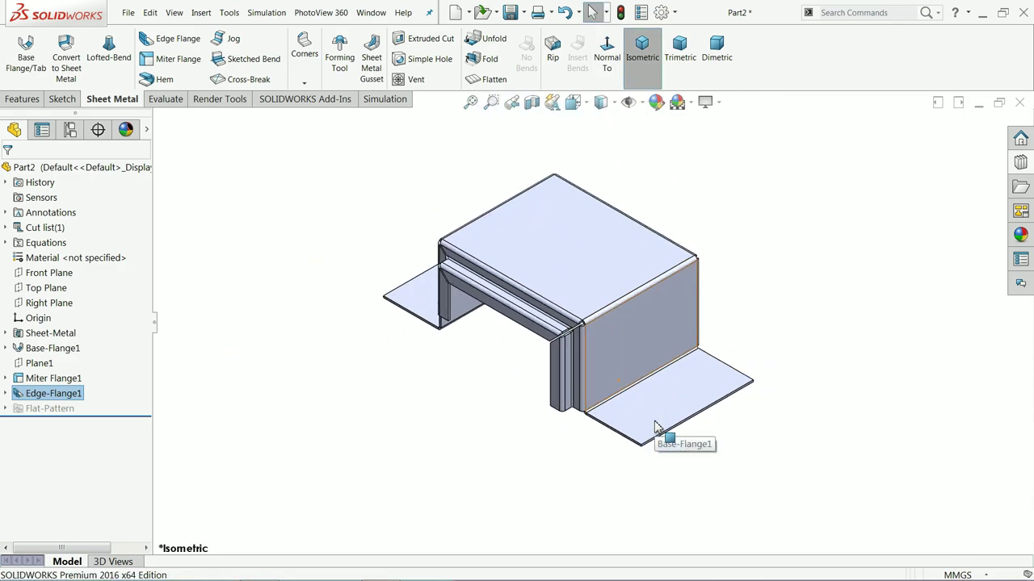
{"action": "scroll", "coordinate": [657, 434], "scroll_direction": "down", "scroll_amount": 5}
{"action": "scroll", "coordinate": [589, 342], "scroll_direction": "down", "scroll_amount": 2}
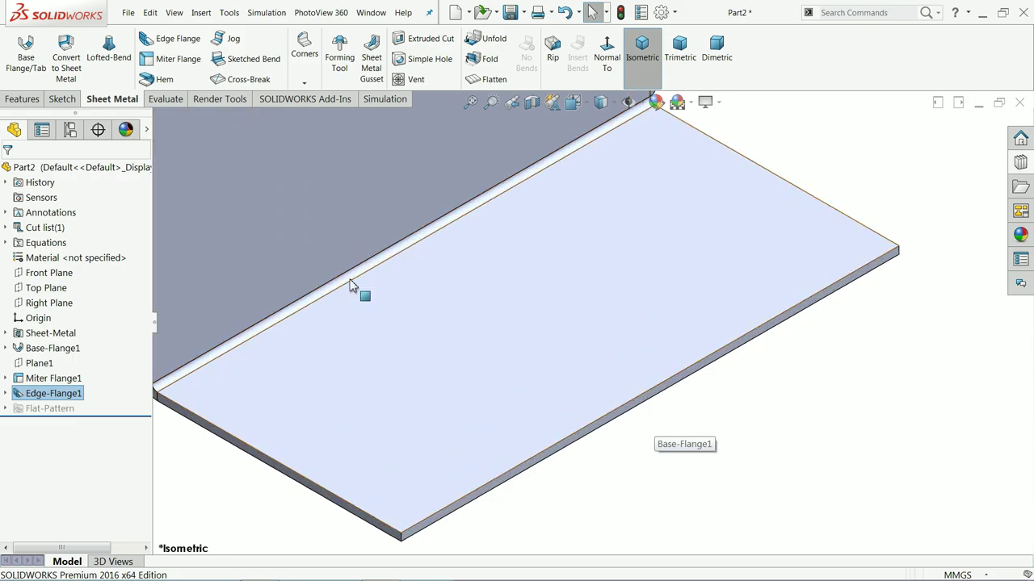
{"action": "left_click", "coordinate": [155, 80]}
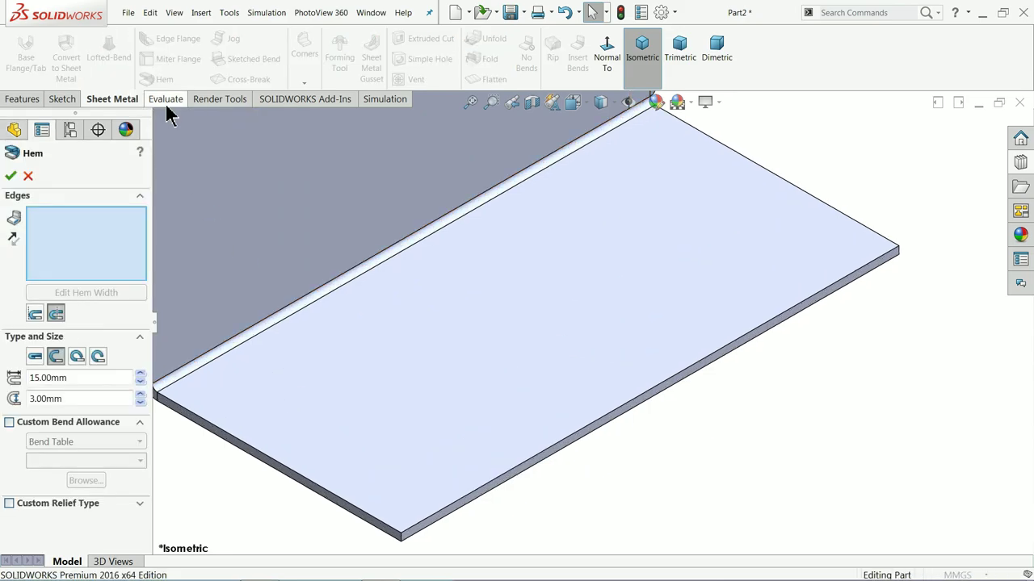
{"action": "left_click", "coordinate": [656, 395]}
Place the hem bend outside and make it an open rounded hem.
{"action": "middle_click_drag", "start_coordinate": [638, 394], "coordinate": [530, 428]}
{"action": "scroll", "coordinate": [500, 420], "scroll_direction": "down", "scroll_amount": 3}
{"action": "left_click", "coordinate": [35, 316]}
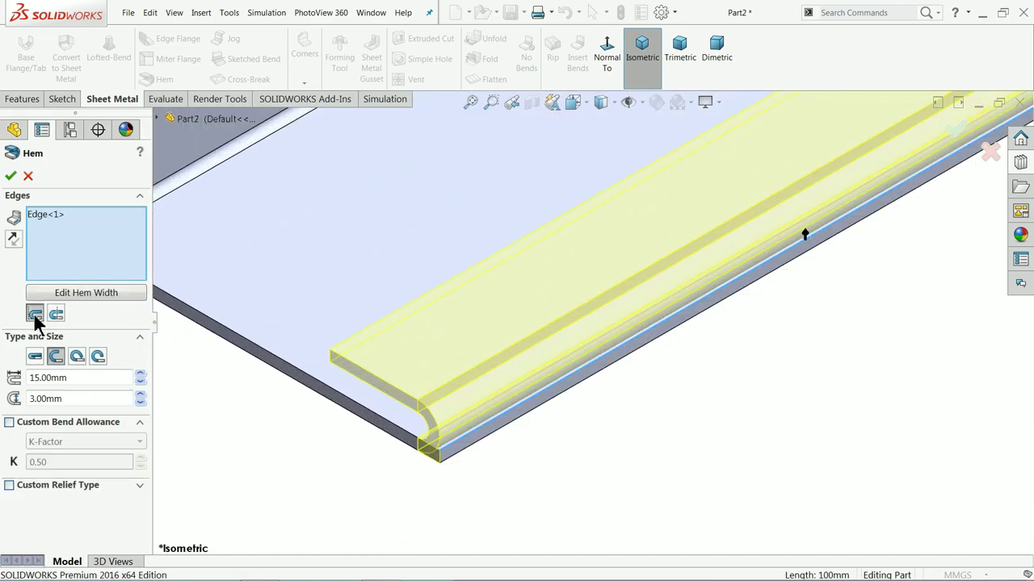
{"action": "left_click", "coordinate": [56, 316]}
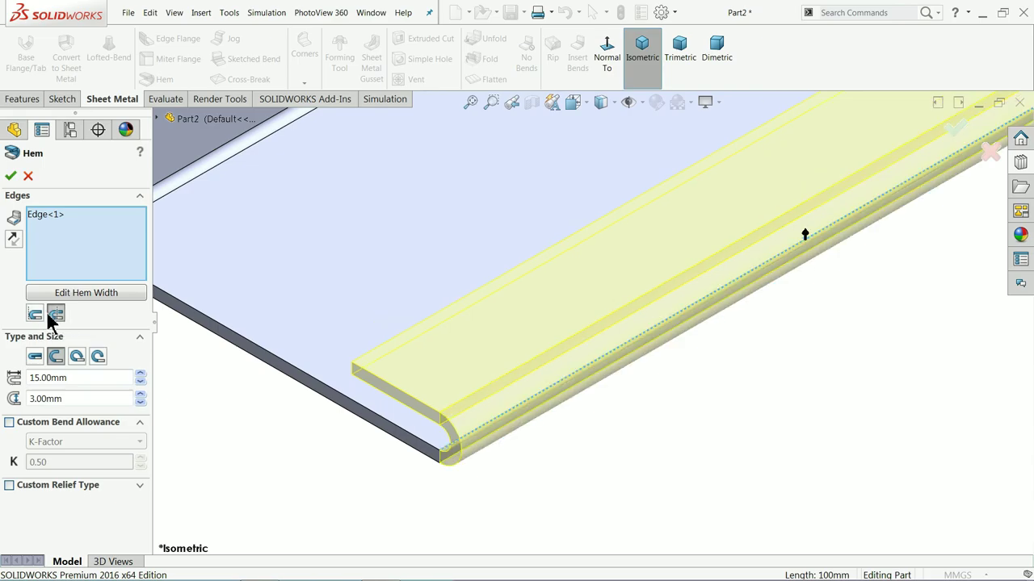
{"action": "left_click", "coordinate": [34, 356]}
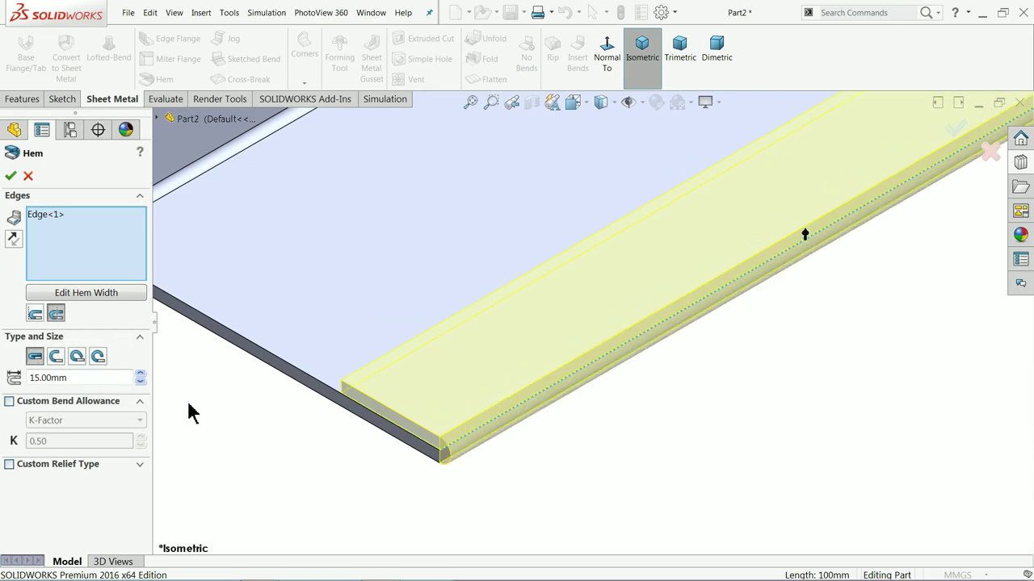
{"action": "scroll", "coordinate": [468, 458], "scroll_direction": "down", "scroll_amount": 3}
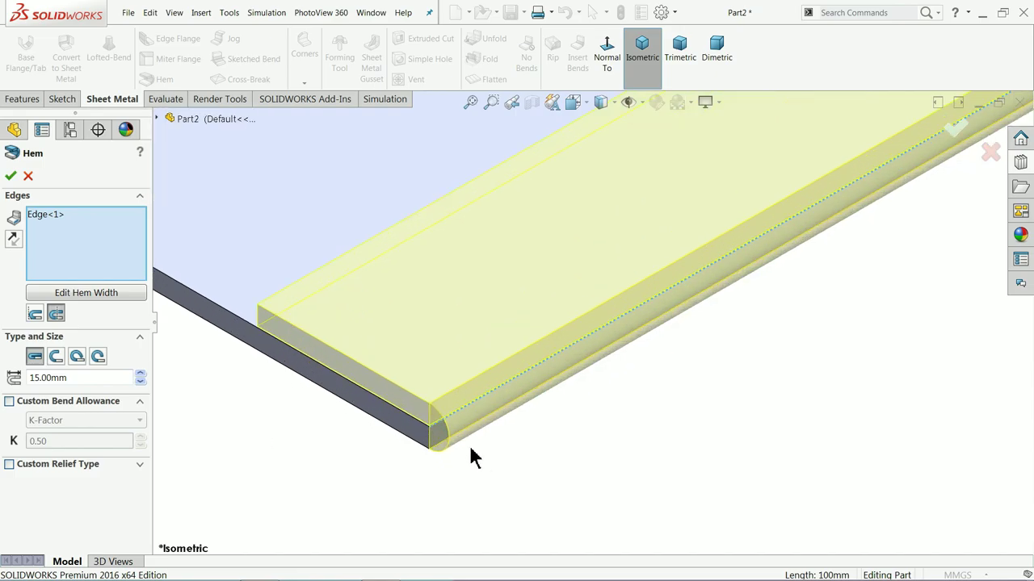
{"action": "left_click", "coordinate": [56, 358]}
Give the hem 15 mm length, 2 mm gap and custom 0.50 K-factor, then apply.
{"action": "left_click_drag", "start_coordinate": [70, 378], "coordinate": [42, 378]}
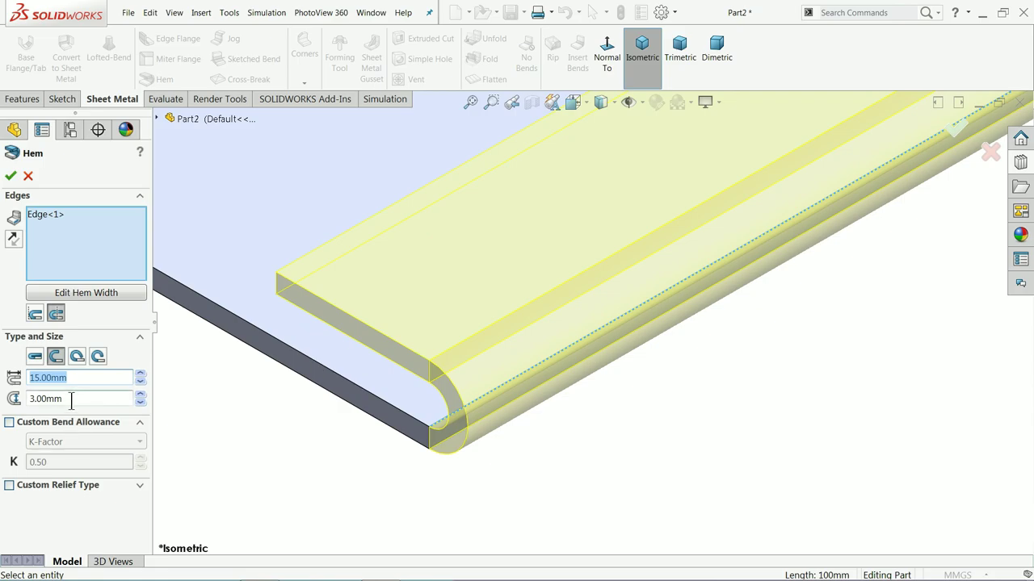
{"action": "left_click", "coordinate": [58, 398]}
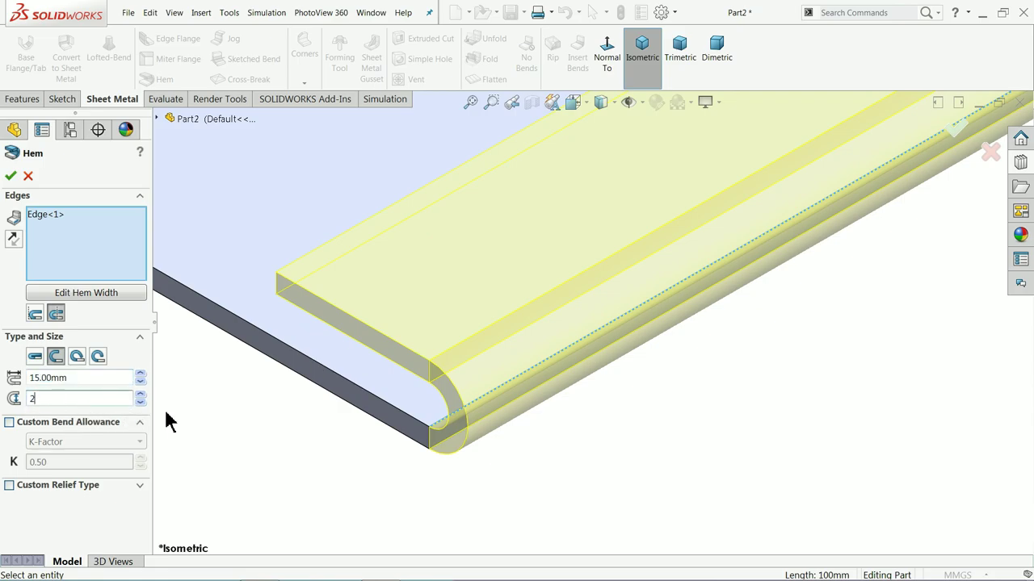
{"action": "key", "text": "Return"}
{"action": "scroll", "coordinate": [344, 404], "scroll_direction": "up", "scroll_amount": 2}
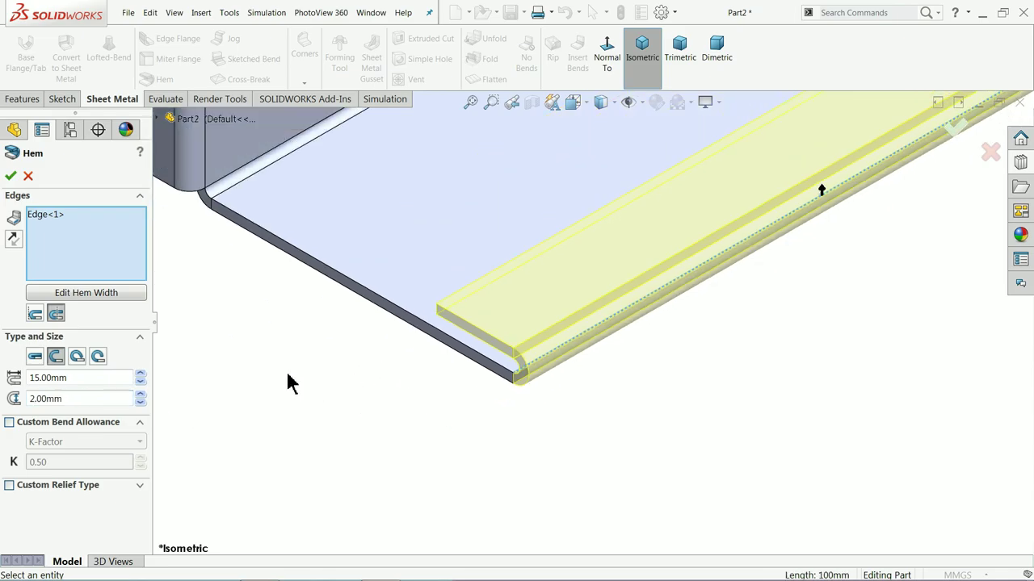
{"action": "left_click", "coordinate": [9, 423]}
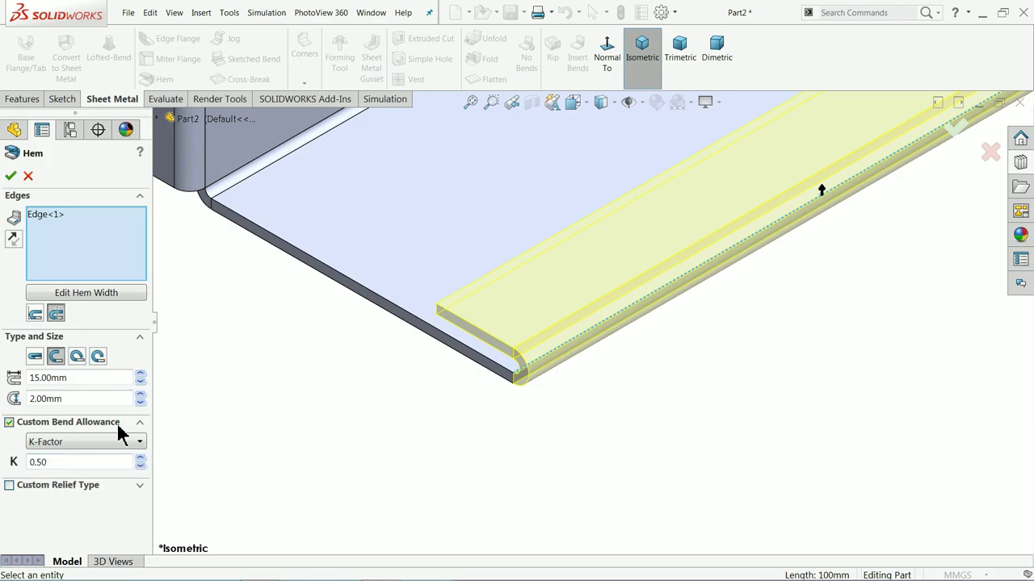
{"action": "left_click", "coordinate": [13, 175]}
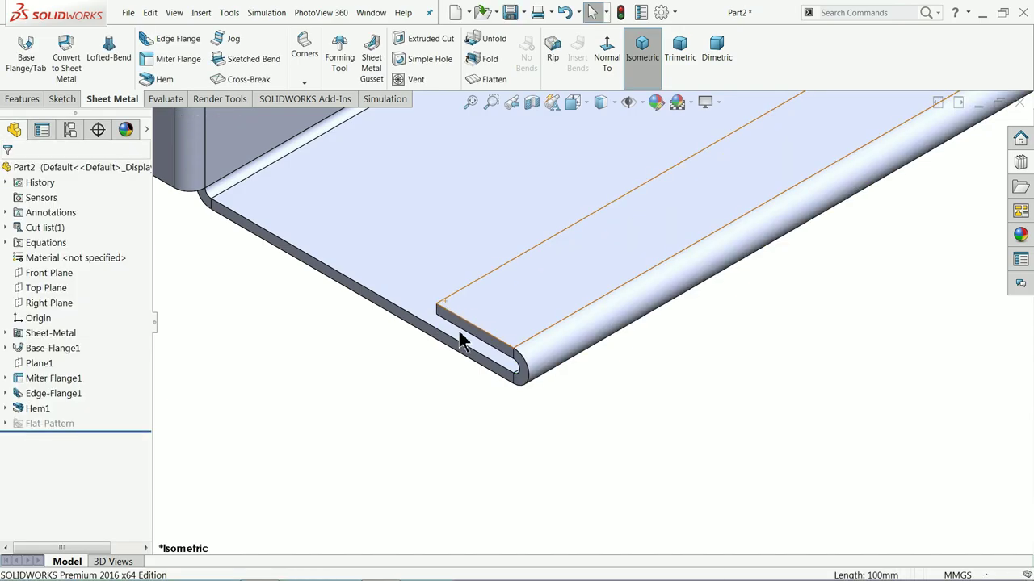
Turn to the right wall and browse Design Library > forming tools > louvers.
{"action": "scroll", "coordinate": [460, 339], "scroll_direction": "up", "scroll_amount": 10}
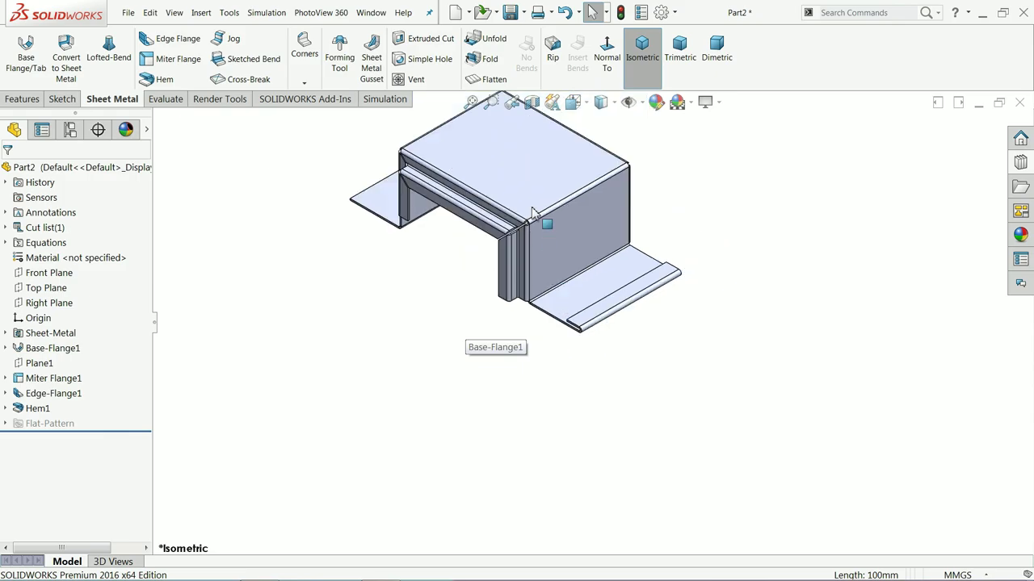
{"action": "mouse_move", "coordinate": [532, 195]}
{"action": "middle_mouse_down"}
{"action": "mouse_move", "coordinate": [491, 199]}
{"action": "mouse_move", "coordinate": [528, 194]}
{"action": "middle_mouse_up"}
{"action": "scroll", "coordinate": [651, 259], "scroll_direction": "down", "scroll_amount": 3}
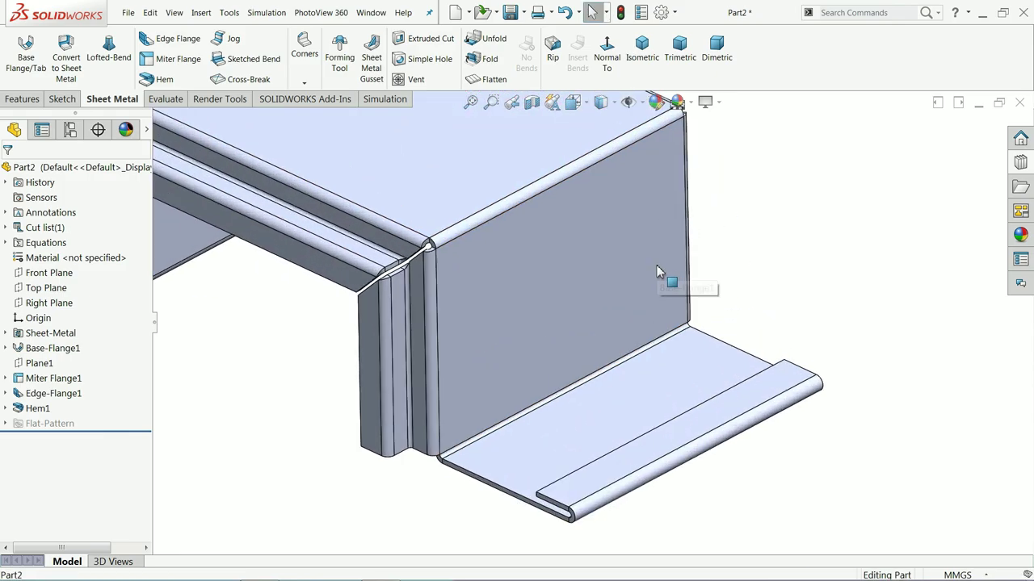
{"action": "scroll", "coordinate": [656, 272], "scroll_direction": "down", "scroll_amount": 2}
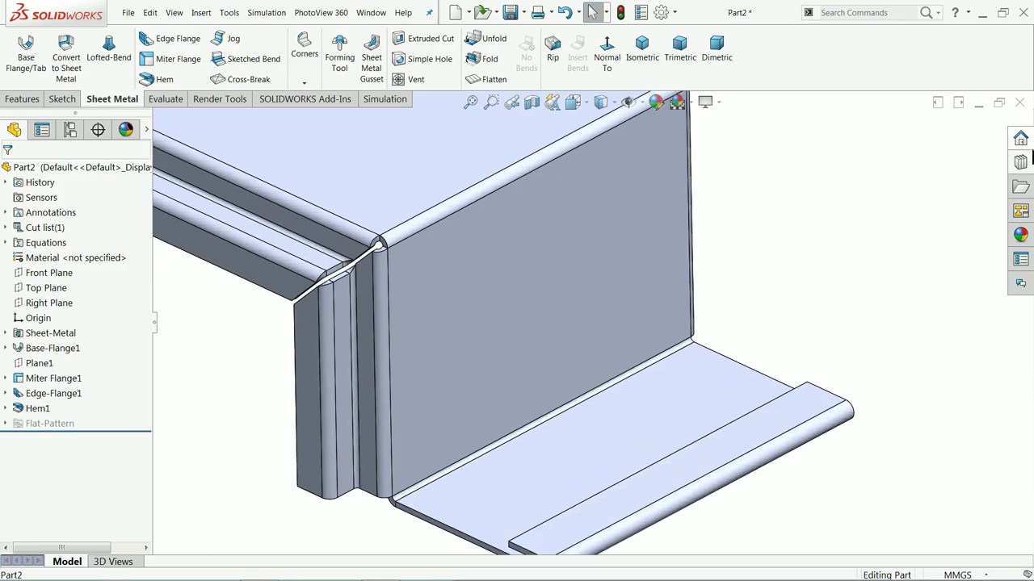
{"action": "left_click", "coordinate": [1021, 162]}
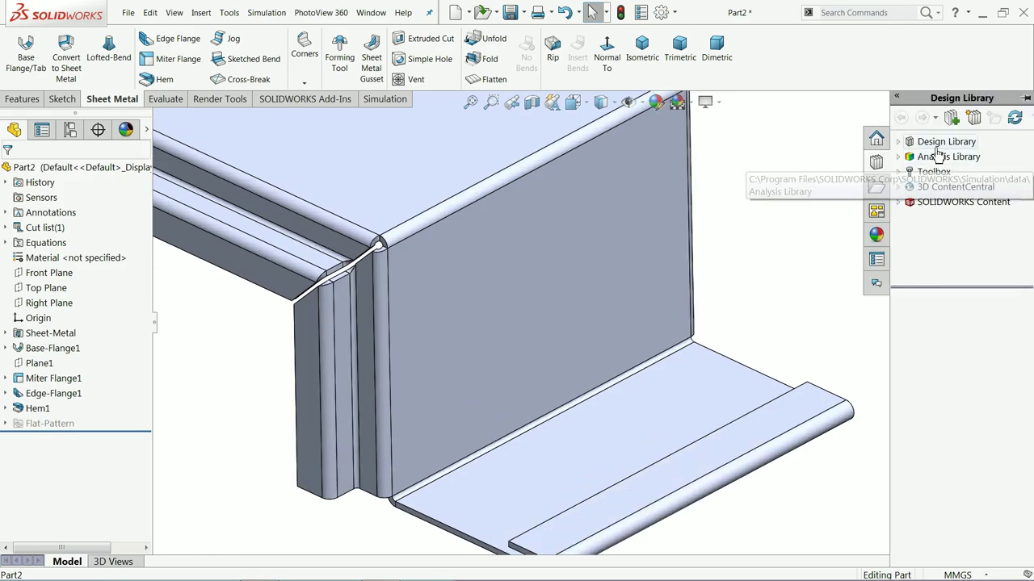
{"action": "left_click", "coordinate": [898, 143]}
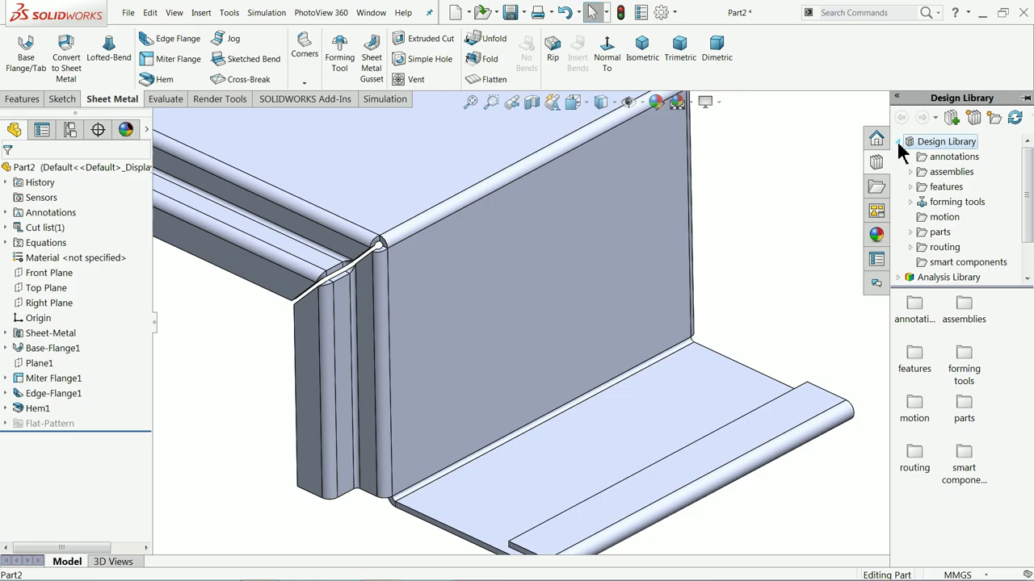
{"action": "left_click", "coordinate": [910, 203]}
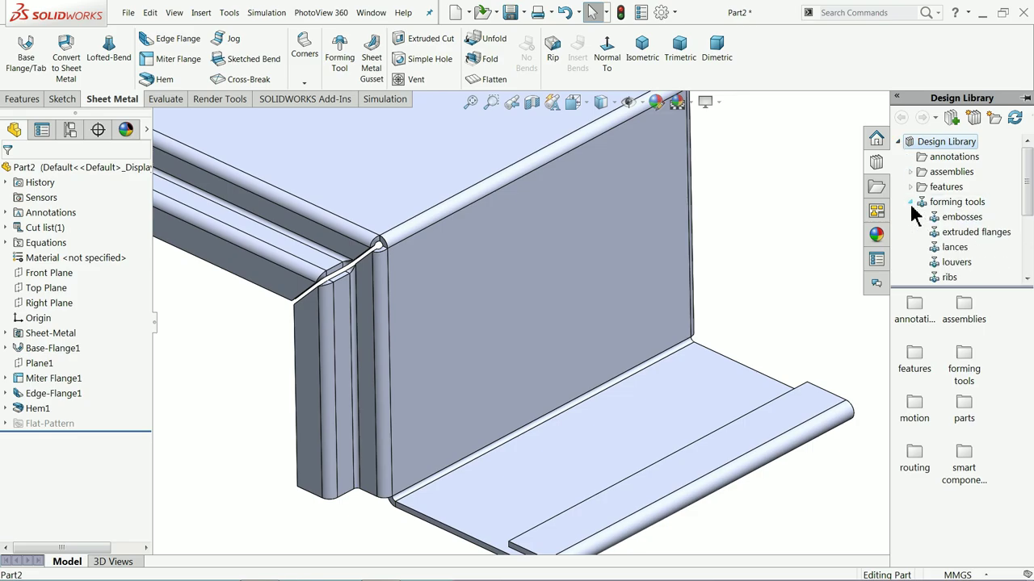
{"action": "left_click", "coordinate": [955, 264]}
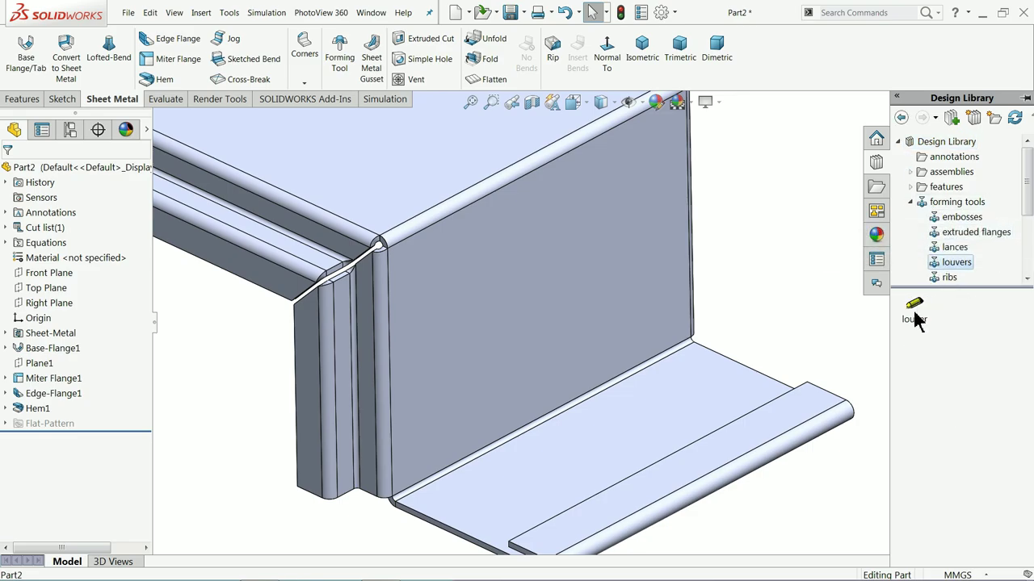
Drop the louver onto the side wall face, flip it, and open its Position settings.
{"action": "mouse_move", "coordinate": [914, 321]}
{"action": "left_click_drag", "start_coordinate": [915, 321], "coordinate": [634, 245]}
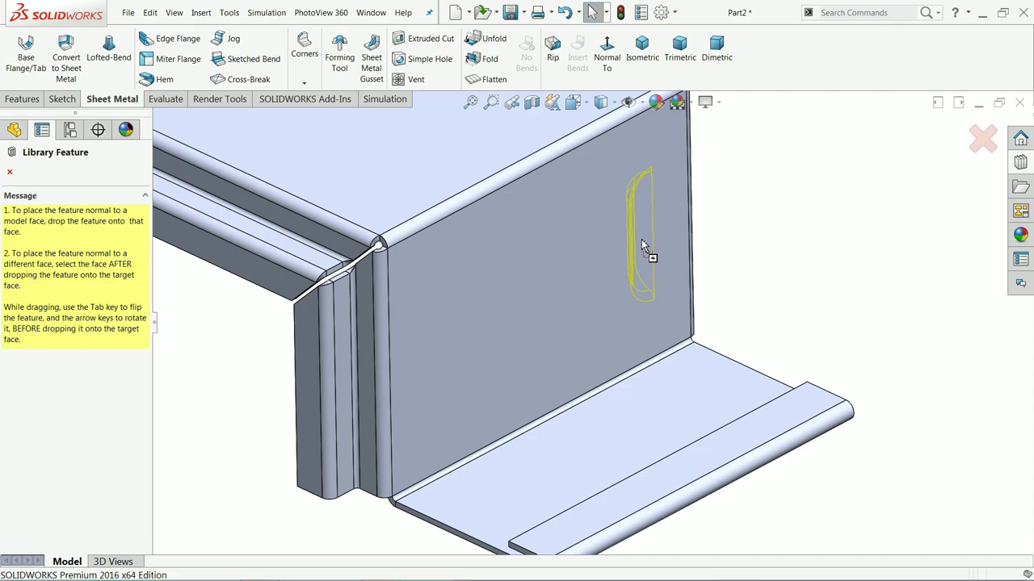
{"action": "left_click_drag", "start_coordinate": [641, 239], "coordinate": [641, 239]}
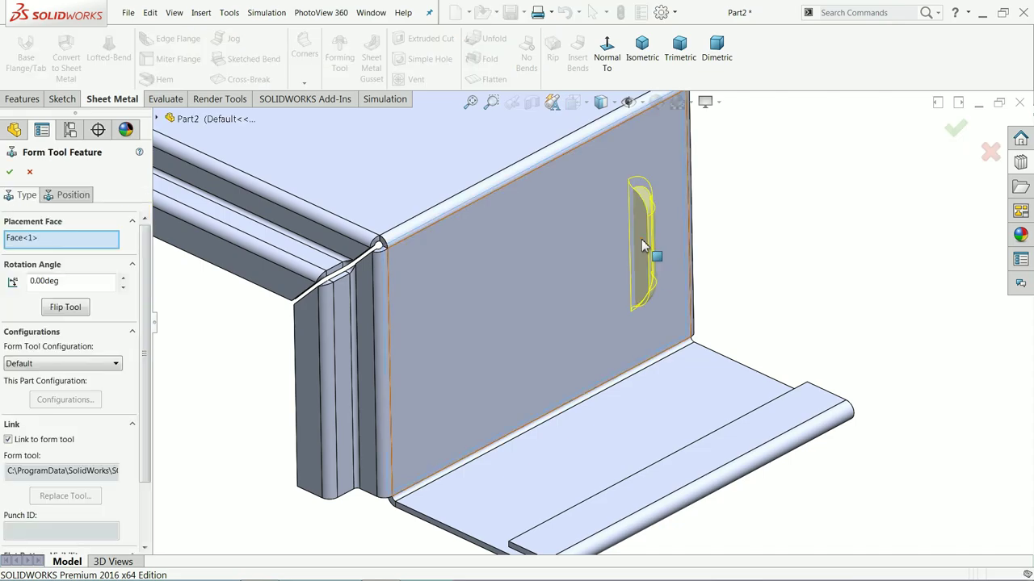
{"action": "left_click", "coordinate": [65, 307]}
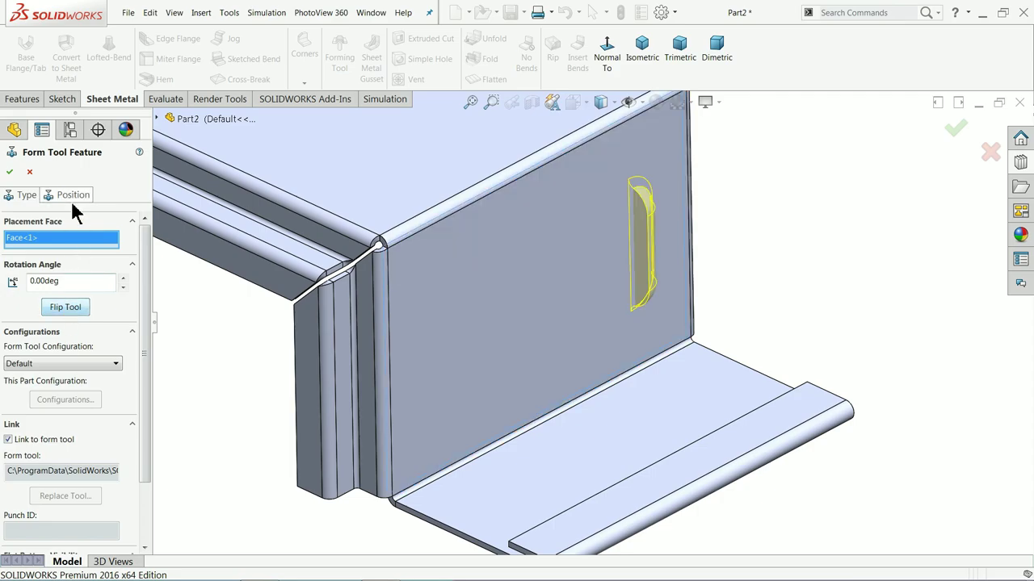
{"action": "left_click", "coordinate": [69, 199]}
View the louver face-on and dimension its centre 10 mm from the wall's left edge.
{"action": "left_click", "coordinate": [599, 57]}
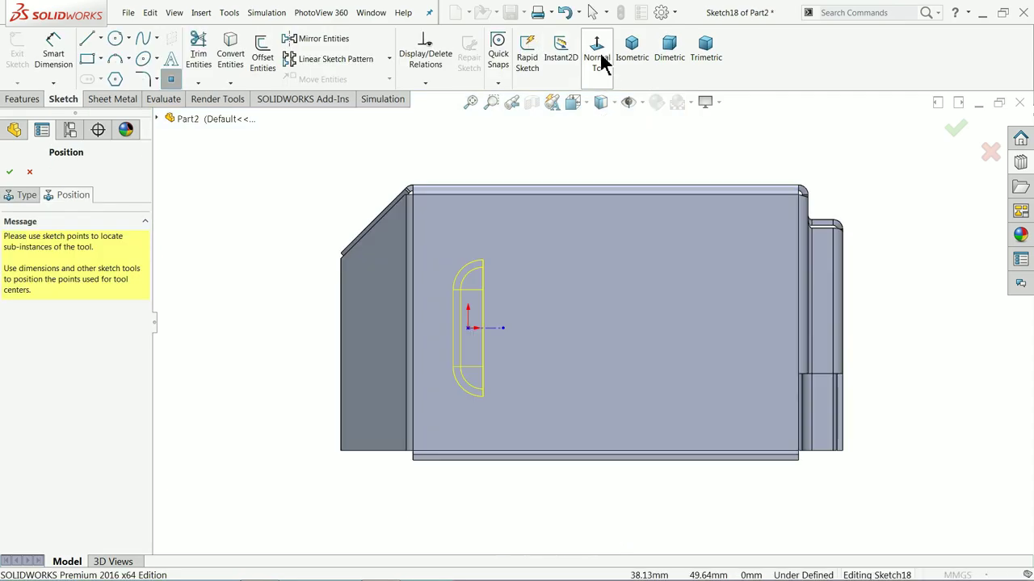
{"action": "left_click", "coordinate": [86, 40]}
{"action": "scroll", "coordinate": [494, 353], "scroll_direction": "down", "scroll_amount": 3}
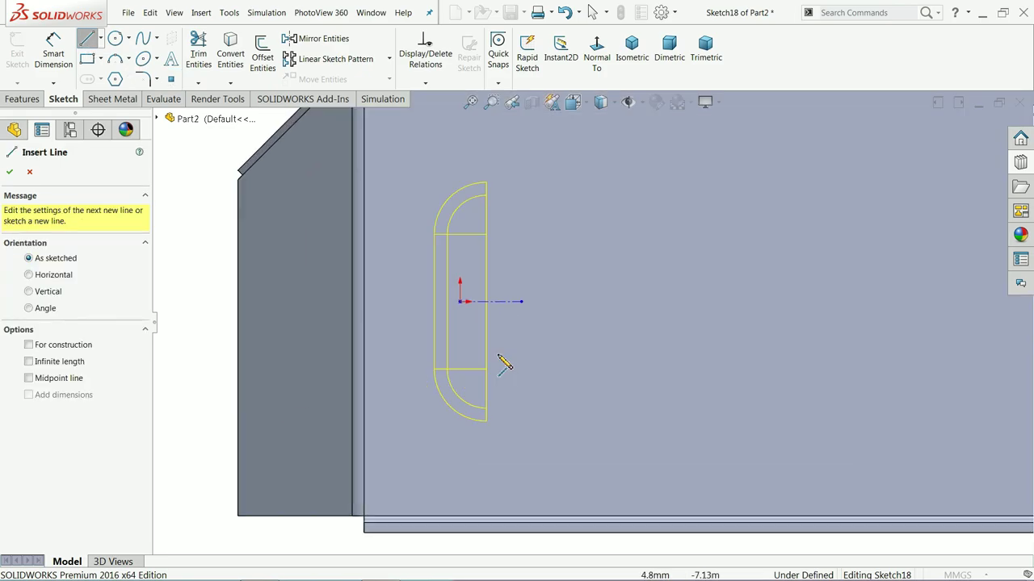
{"action": "left_click", "coordinate": [459, 302]}
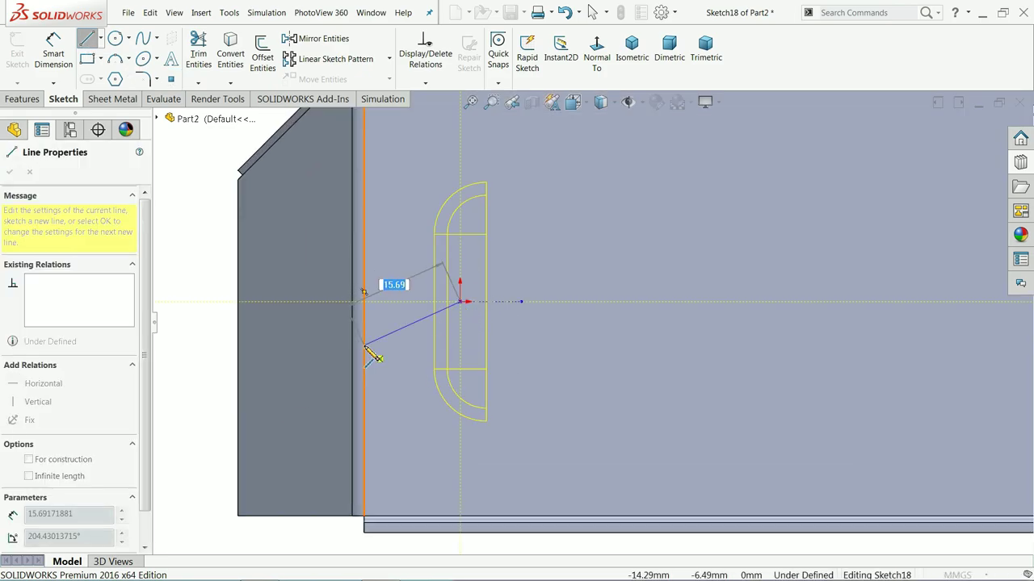
{"action": "key", "text": "Escape"}
{"action": "key", "text": "Escape"}
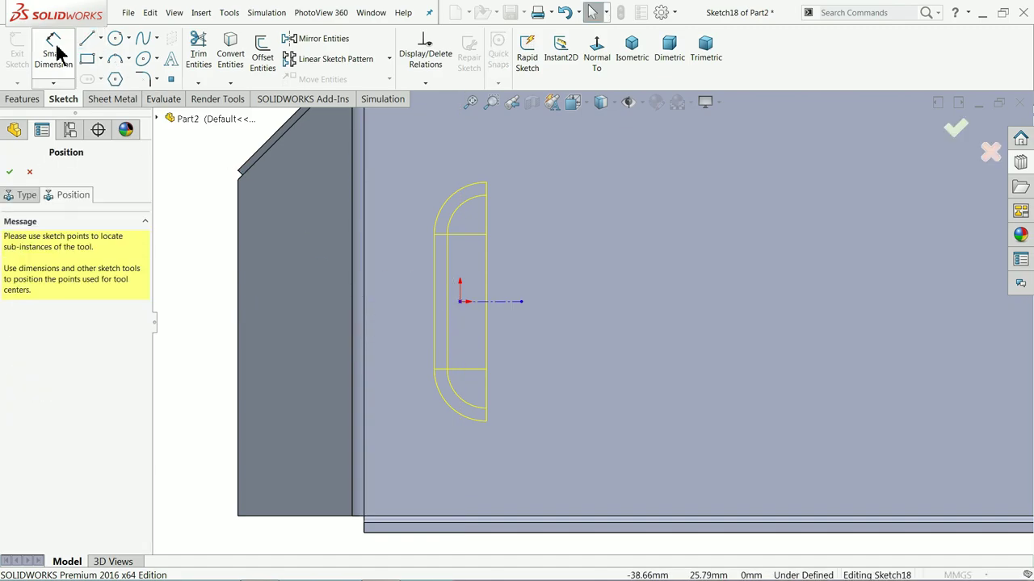
{"action": "left_click", "coordinate": [53, 48]}
{"action": "left_click", "coordinate": [460, 301]}
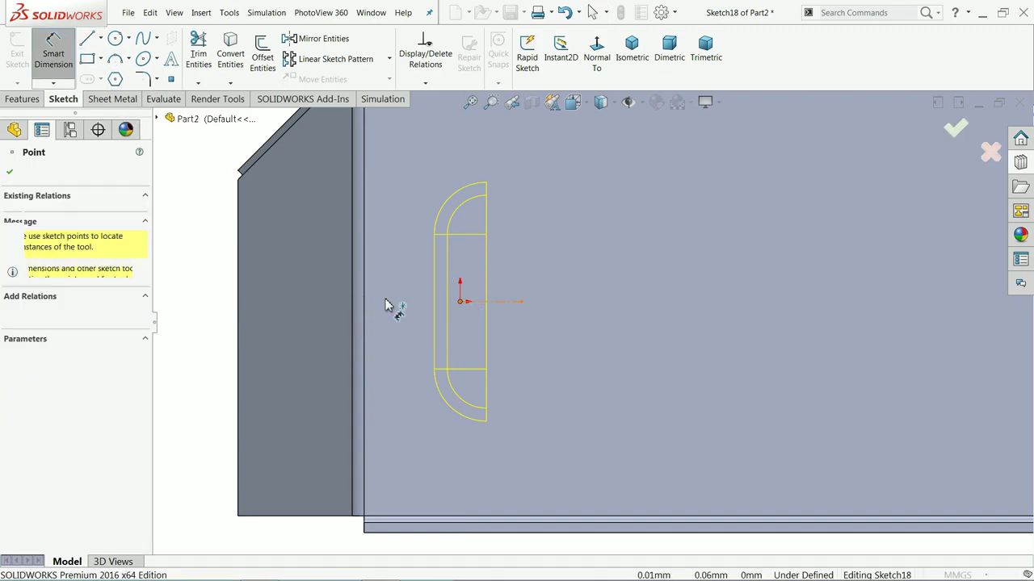
{"action": "left_click", "coordinate": [365, 302]}
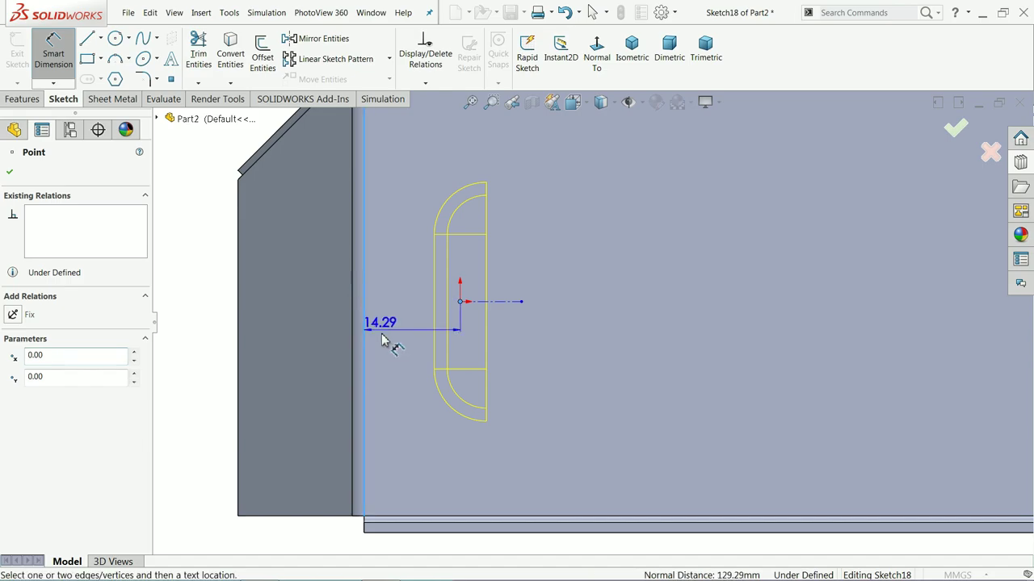
{"action": "left_click", "coordinate": [396, 357]}
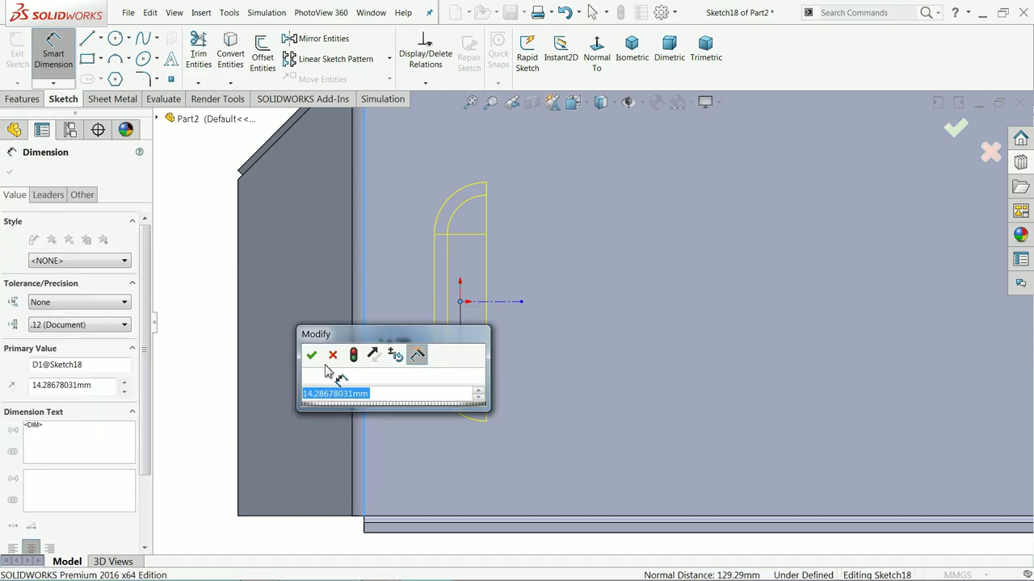
{"action": "type", "text": "10"}
{"action": "left_click", "coordinate": [312, 357]}
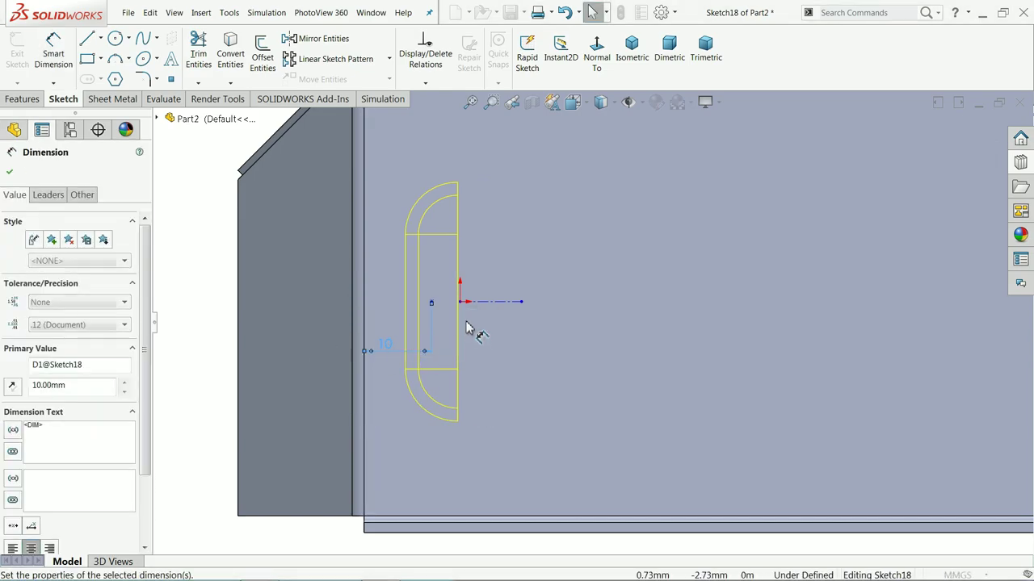
Dimension the louver centre 33 mm below the top bend edge.
{"action": "key", "text": "f"}
{"action": "key", "text": "Escape"}
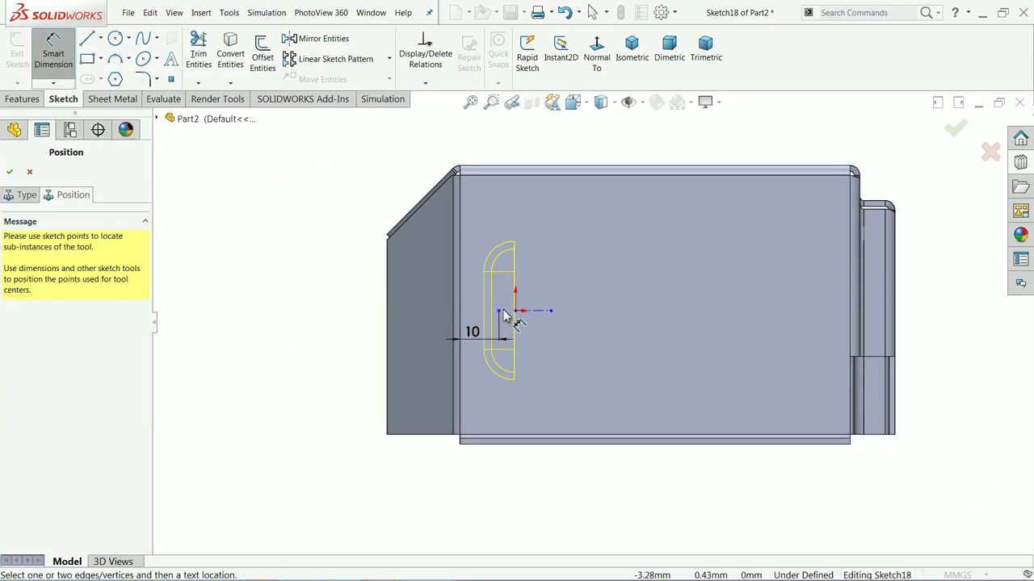
{"action": "left_click", "coordinate": [499, 312]}
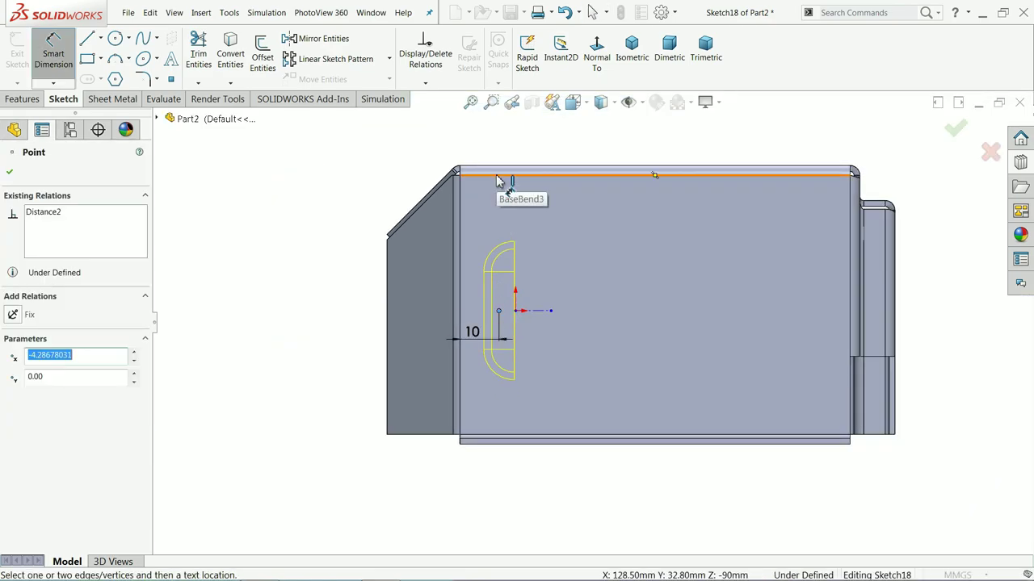
{"action": "left_click", "coordinate": [498, 180]}
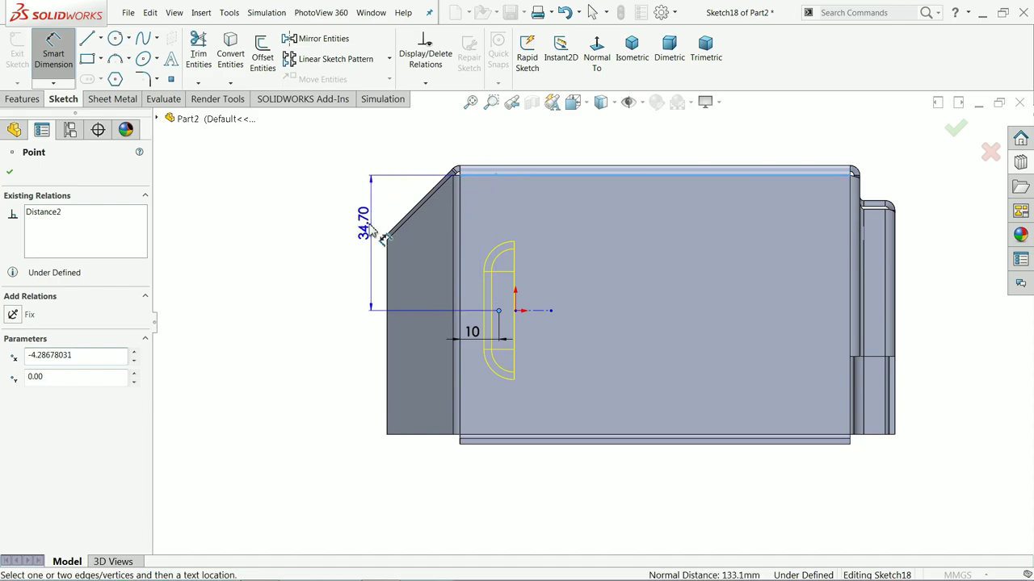
{"action": "left_click", "coordinate": [363, 234]}
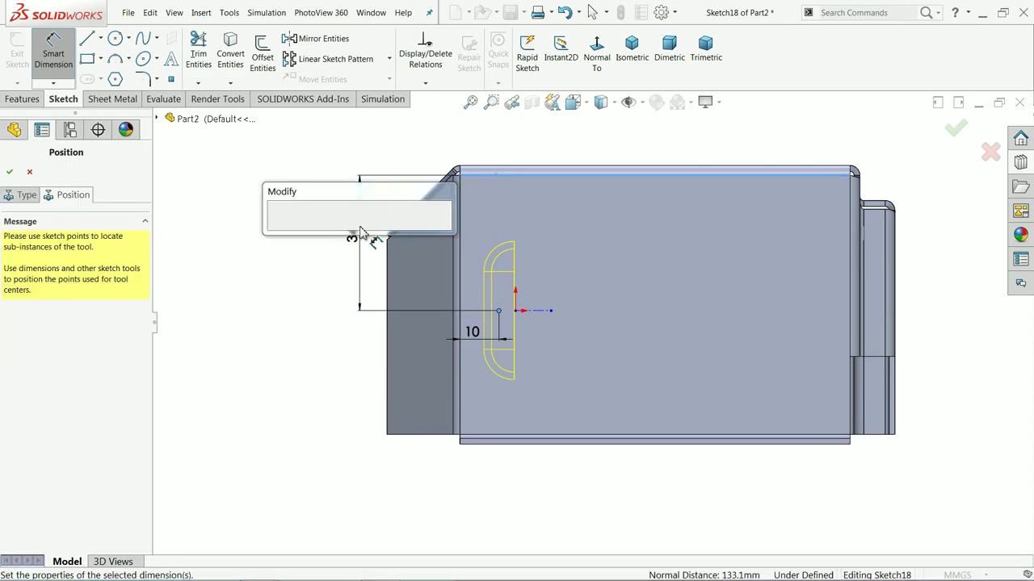
{"action": "type", "text": "35"}
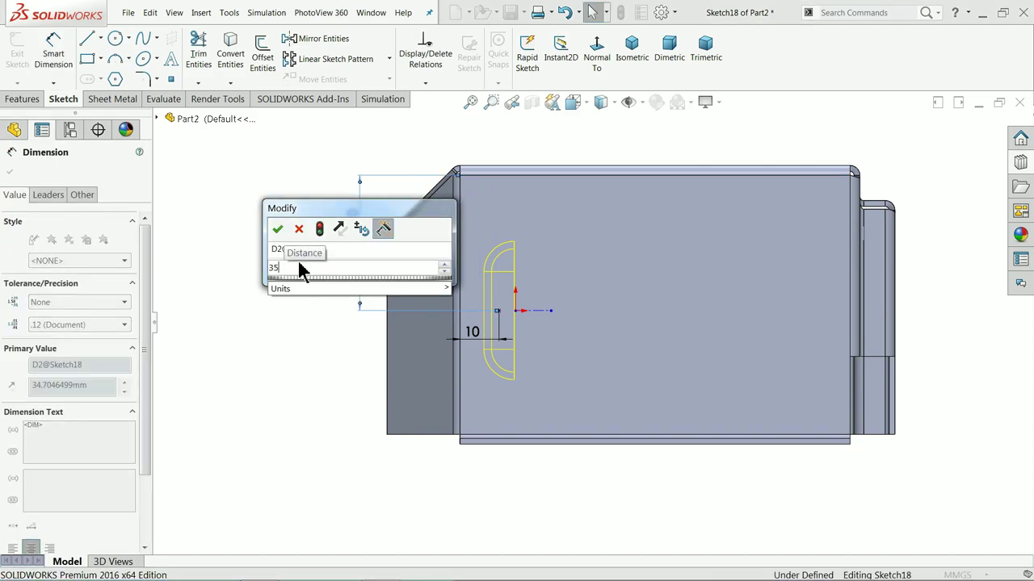
{"action": "type", "text": "3"}
{"action": "key", "text": "Return"}
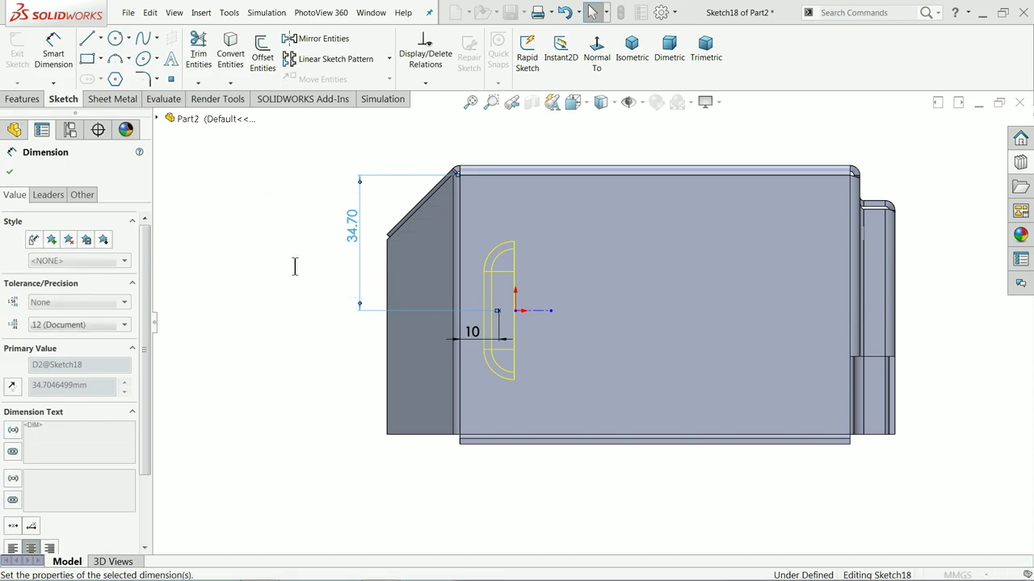
{"action": "left_click", "coordinate": [9, 172]}
Check the louver from the isometric view and apply it to the side wall.
{"action": "middle_click_drag", "start_coordinate": [233, 282], "coordinate": [563, 325]}
{"action": "left_click", "coordinate": [619, 48]}
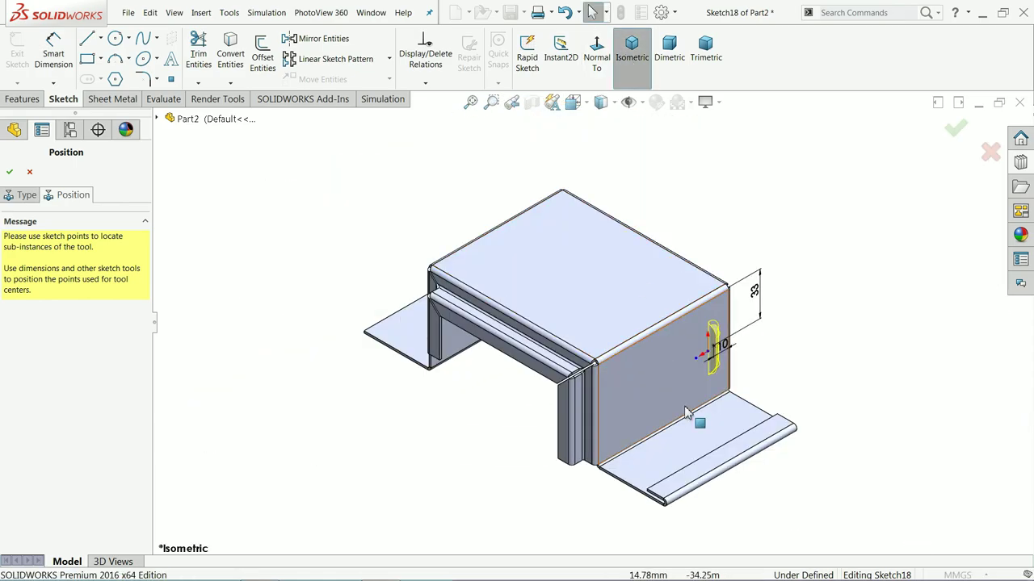
{"action": "scroll", "coordinate": [696, 419], "scroll_direction": "down", "scroll_amount": 5}
{"action": "scroll", "coordinate": [700, 287], "scroll_direction": "down", "scroll_amount": 2}
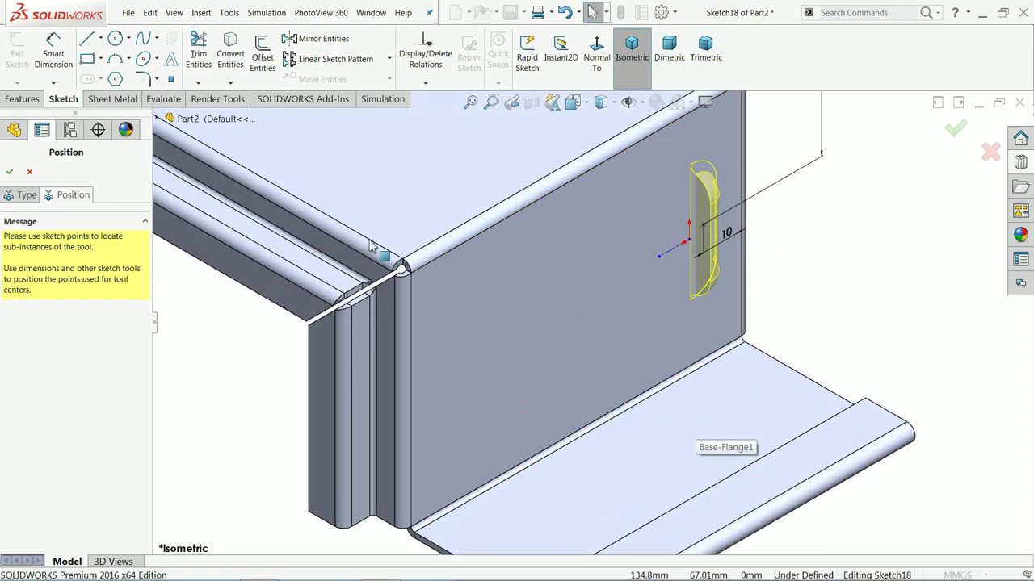
{"action": "left_click", "coordinate": [9, 172]}
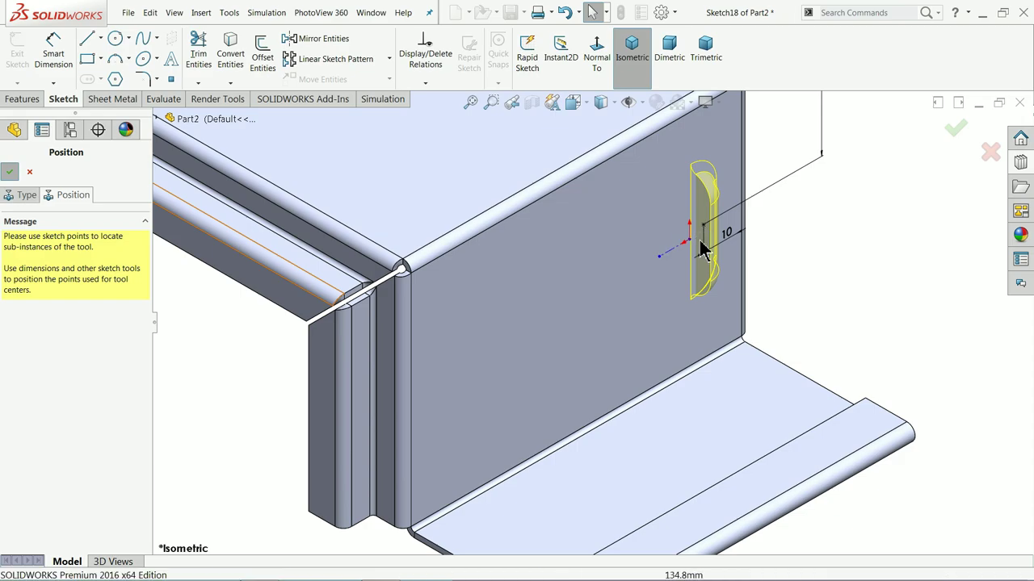
{"action": "mouse_move", "coordinate": [692, 257]}
{"action": "middle_mouse_down"}
{"action": "mouse_move", "coordinate": [623, 201]}
{"action": "mouse_move", "coordinate": [689, 245]}
{"action": "middle_mouse_up"}
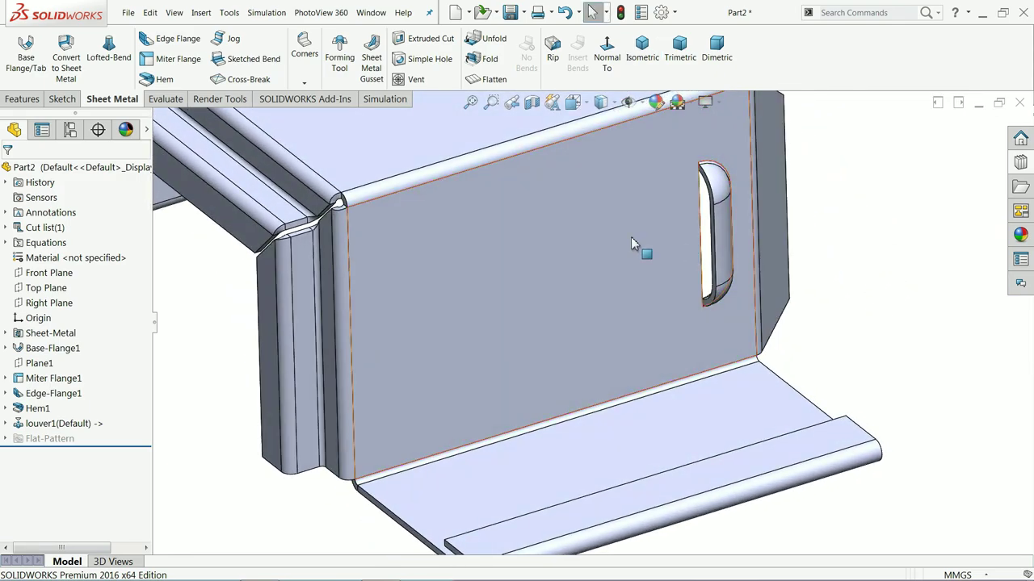
Linear-pattern louver1 along the reversed top edge at 15 mm spacing, six instances.
{"action": "left_click", "coordinate": [23, 99]}
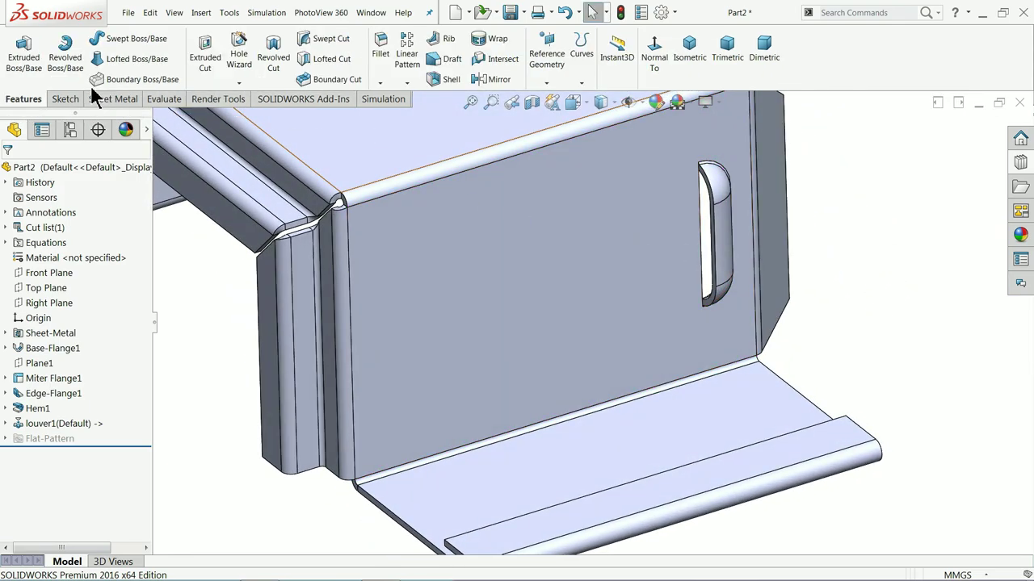
{"action": "left_click", "coordinate": [406, 56]}
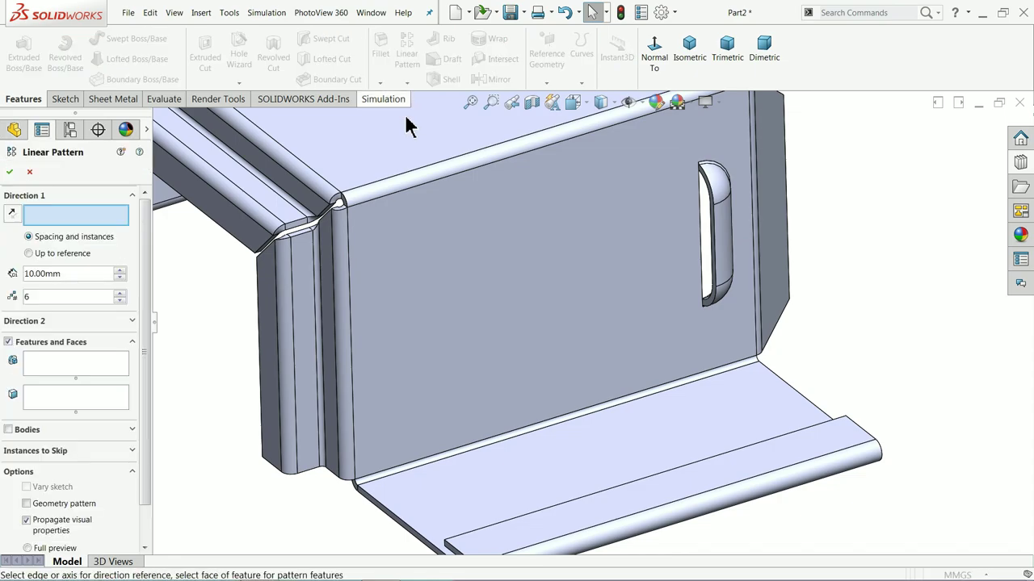
{"action": "left_click", "coordinate": [434, 181]}
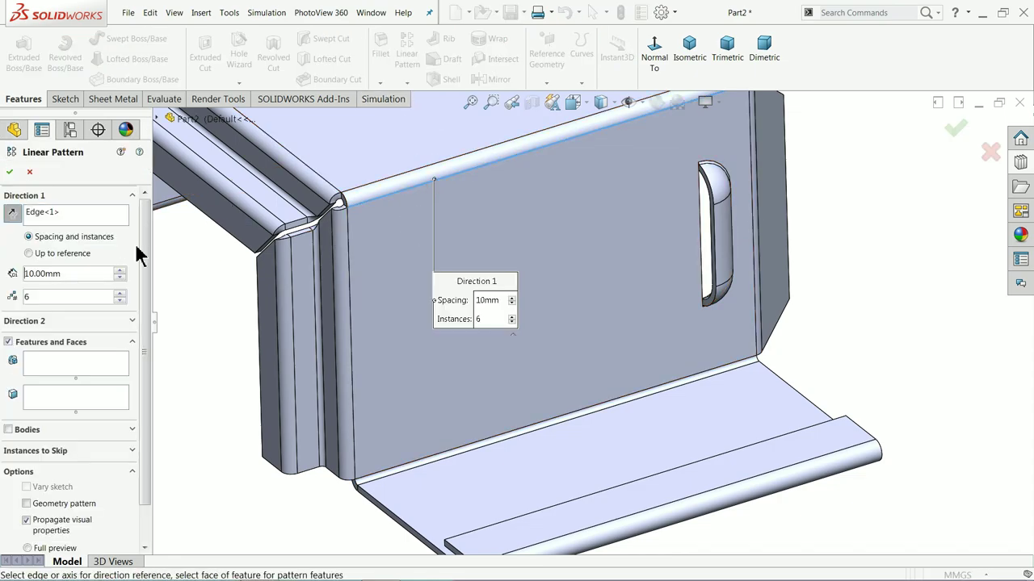
{"action": "left_click", "coordinate": [48, 373]}
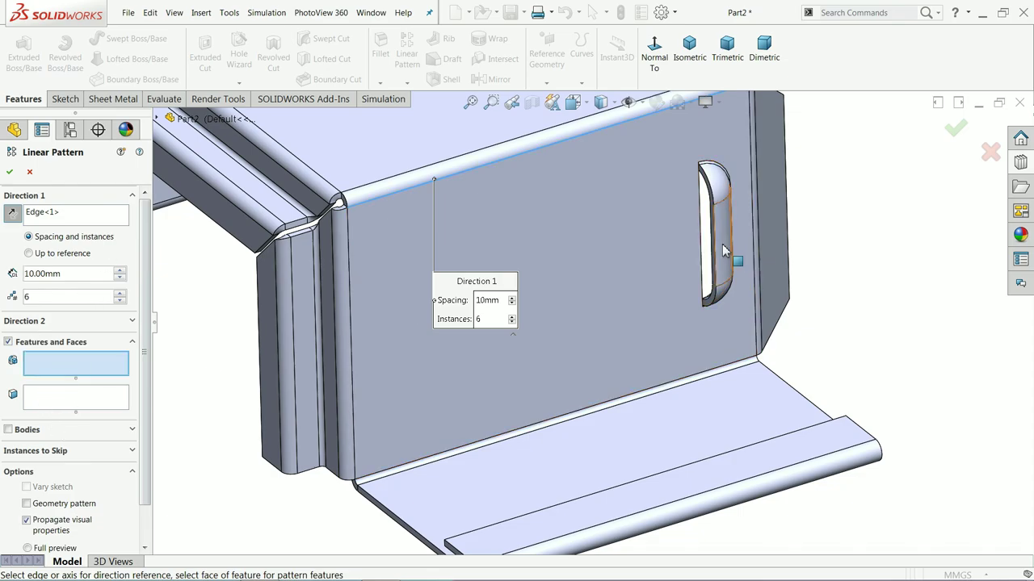
{"action": "left_click", "coordinate": [722, 245]}
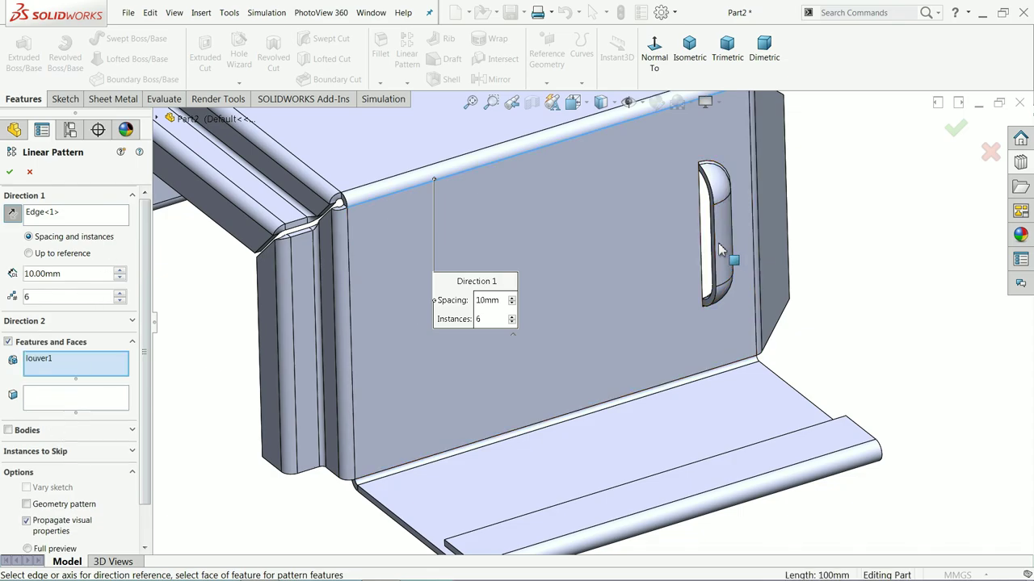
{"action": "left_click", "coordinate": [12, 214]}
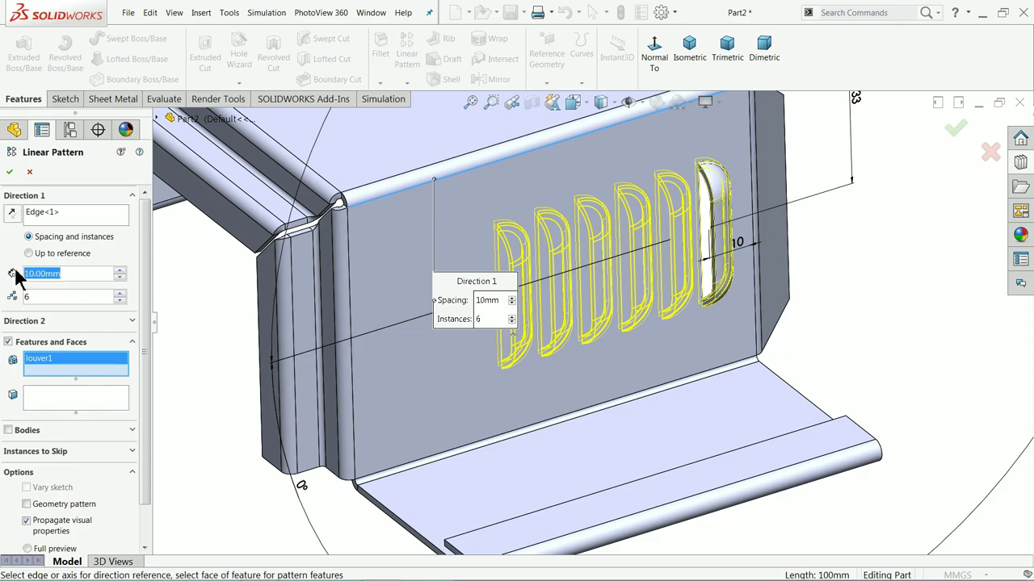
{"action": "type", "text": "15"}
{"action": "key", "text": "Return"}
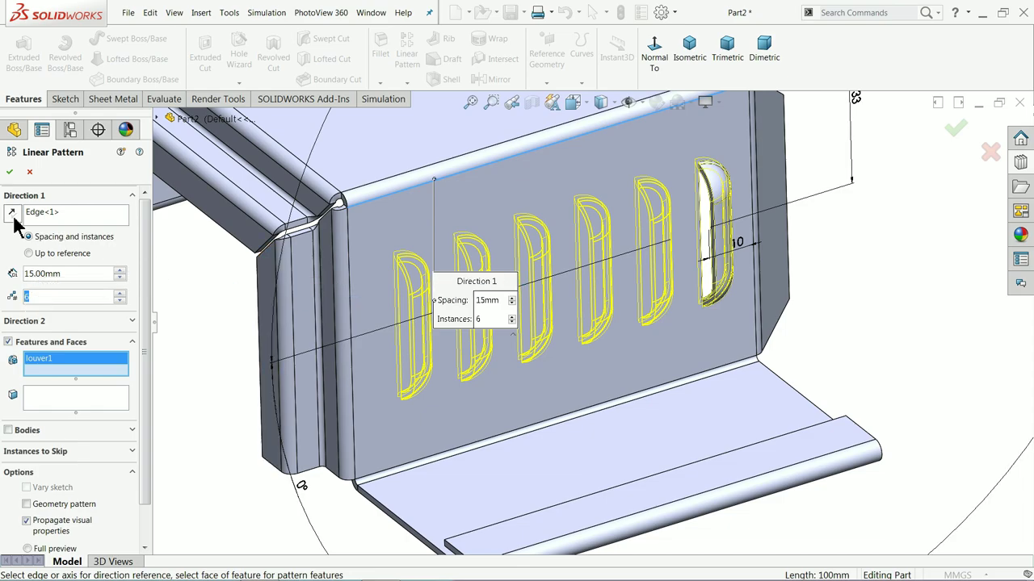
{"action": "left_click", "coordinate": [9, 173]}
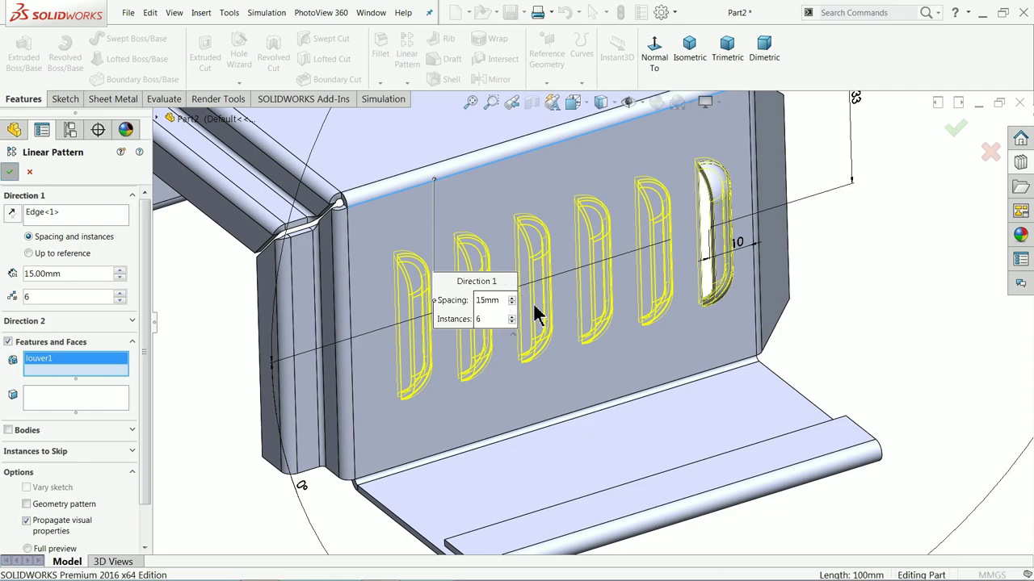
{"action": "scroll", "coordinate": [559, 292], "scroll_direction": "up", "scroll_amount": 3}
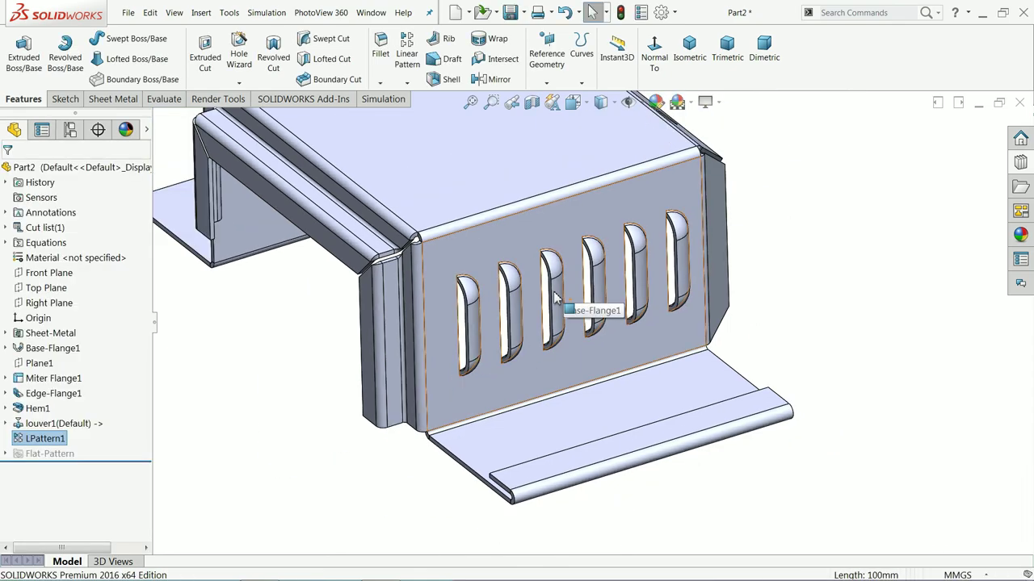
Start a new sketch on the large flat flange face, viewed normal to it.
{"action": "scroll", "coordinate": [556, 299], "scroll_direction": "up", "scroll_amount": 2}
{"action": "middle_click_drag", "start_coordinate": [557, 297], "coordinate": [554, 374]}
{"action": "scroll", "coordinate": [554, 374], "scroll_direction": "down", "scroll_amount": 3}
{"action": "left_click", "coordinate": [491, 284]}
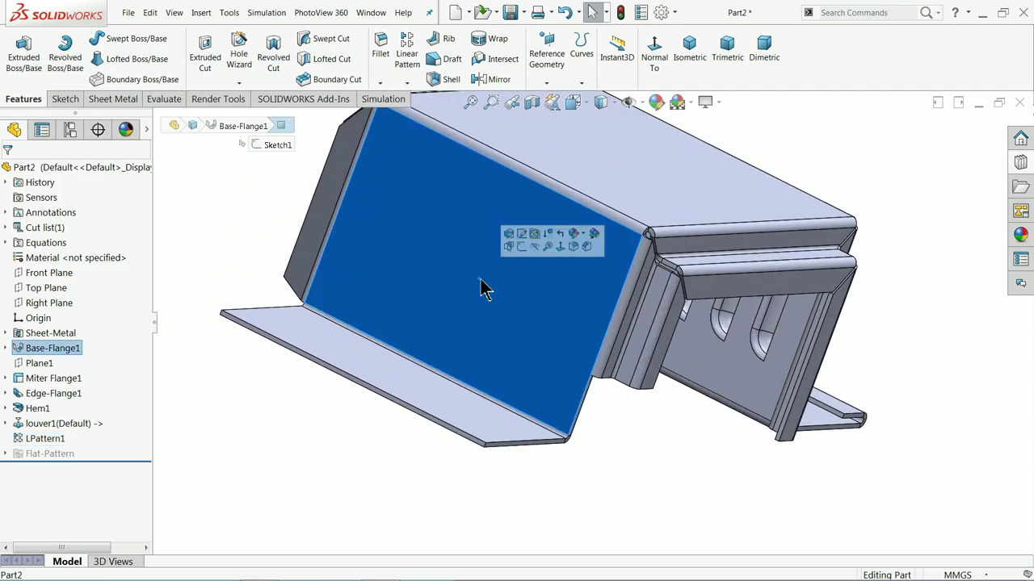
{"action": "left_click", "coordinate": [508, 246]}
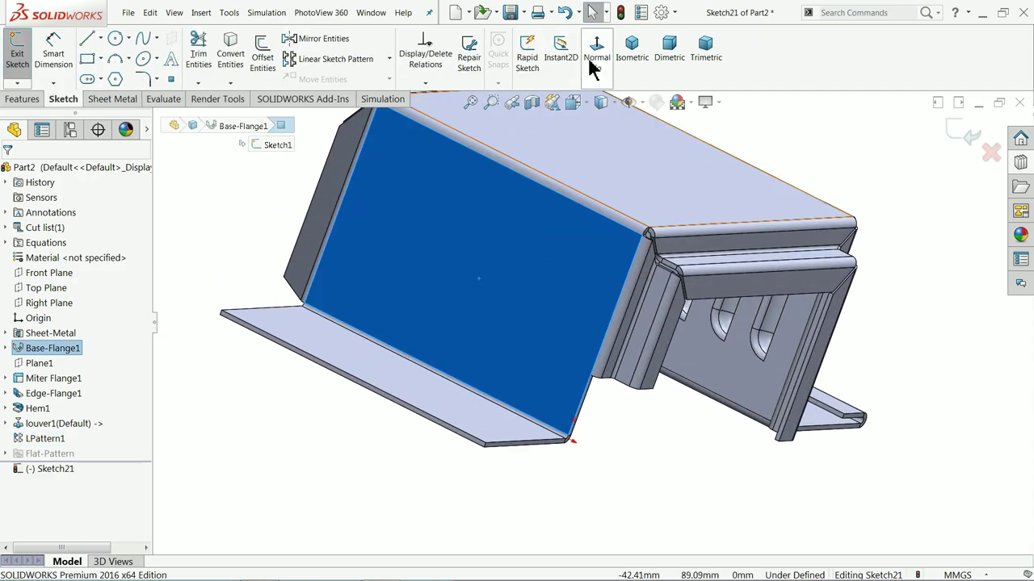
{"action": "left_click", "coordinate": [593, 63]}
{"action": "left_click", "coordinate": [117, 99]}
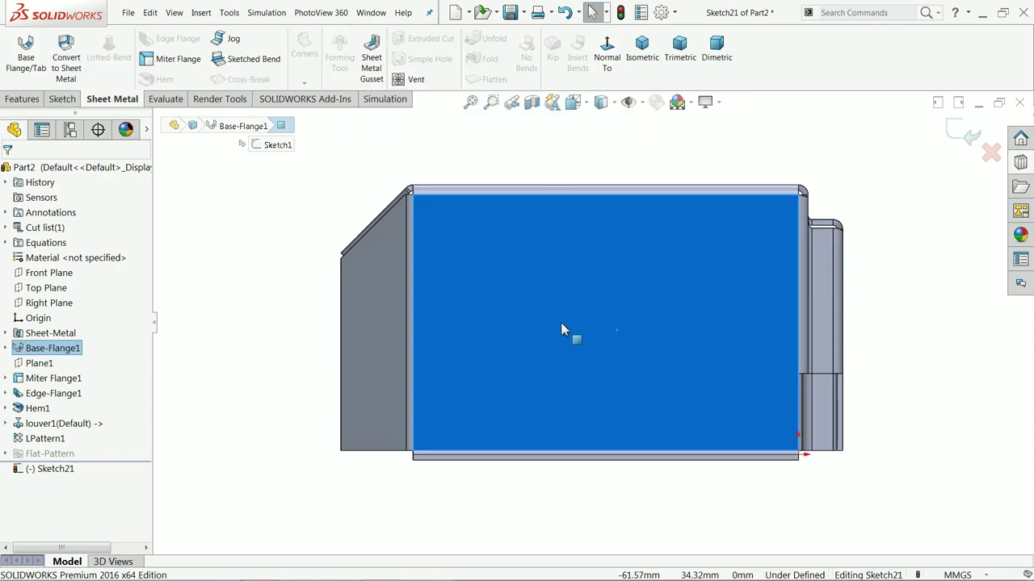
{"action": "left_click", "coordinate": [60, 100]}
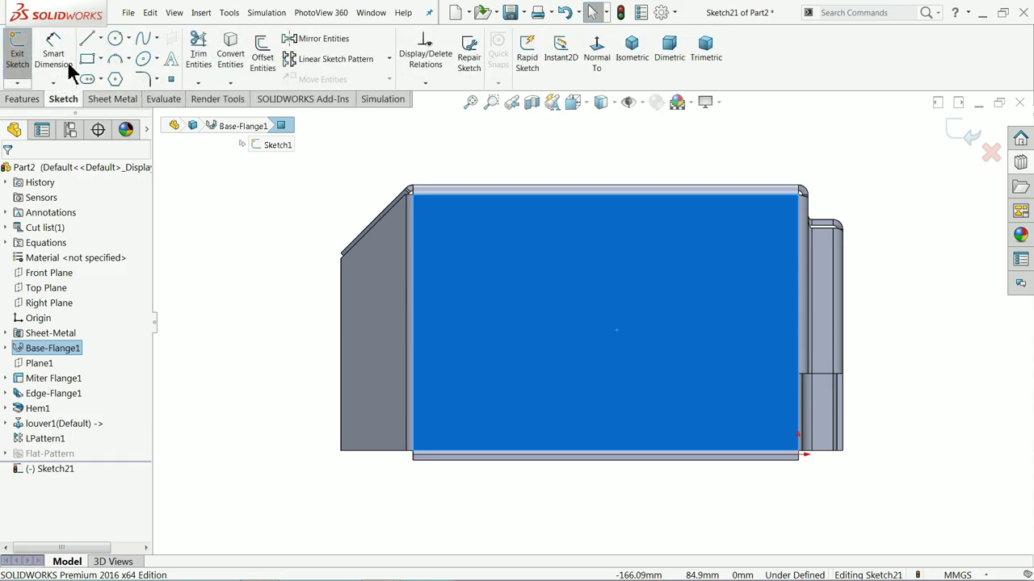
{"action": "left_click", "coordinate": [116, 39]}
Draw concentric Ø50 and Ø30 circles at the middle of the face.
{"action": "left_click", "coordinate": [608, 314]}
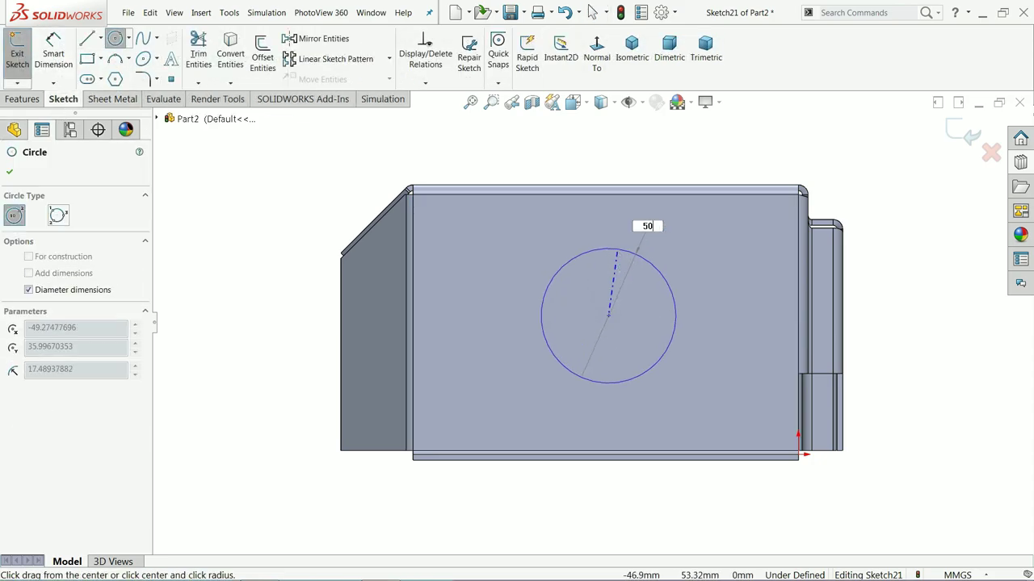
{"action": "key", "text": "Return"}
{"action": "left_click", "coordinate": [608, 314]}
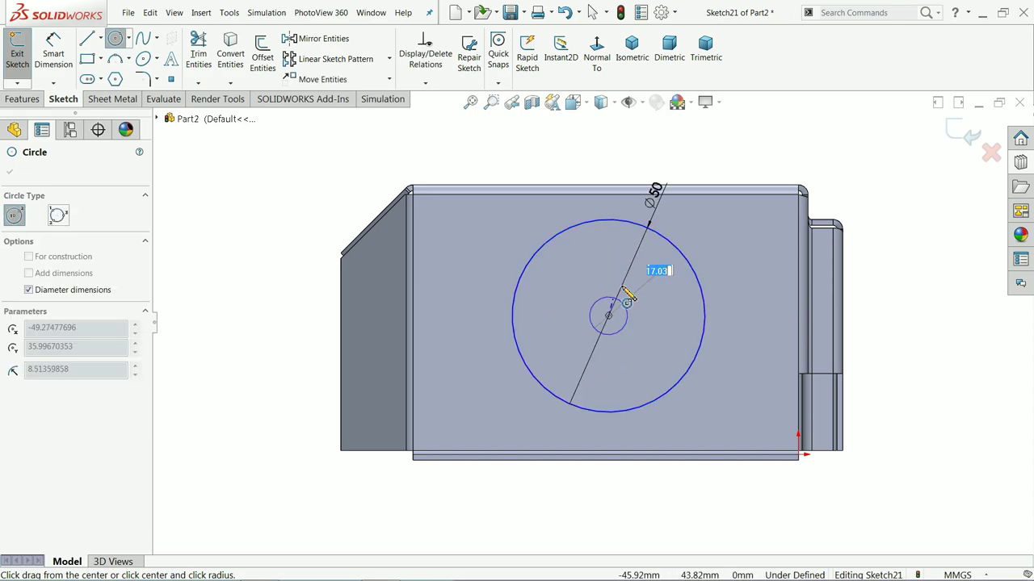
{"action": "type", "text": "30"}
{"action": "key", "text": "Return"}
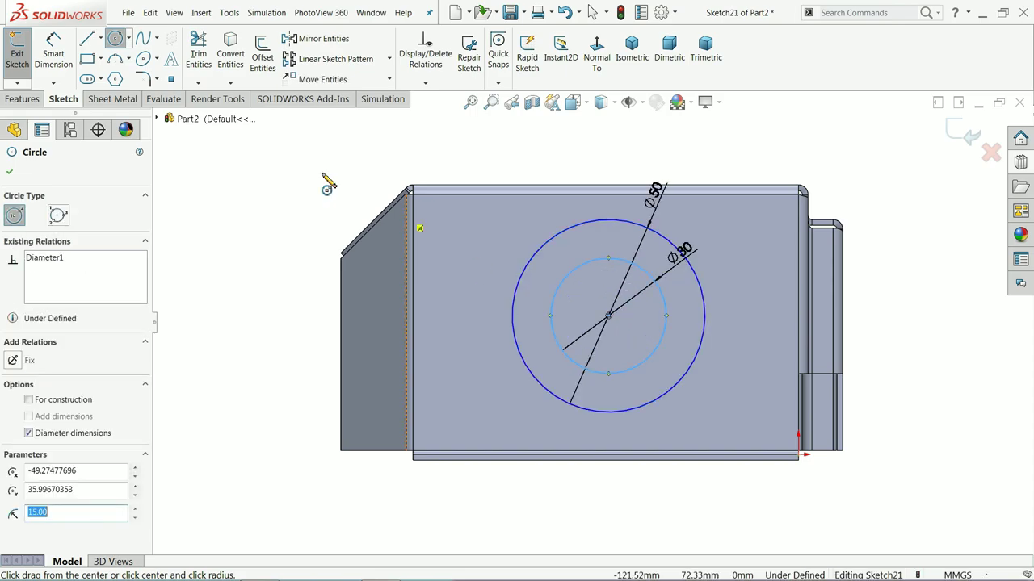
Draw vertical and horizontal lines across the circles through their centre.
{"action": "left_click", "coordinate": [88, 40]}
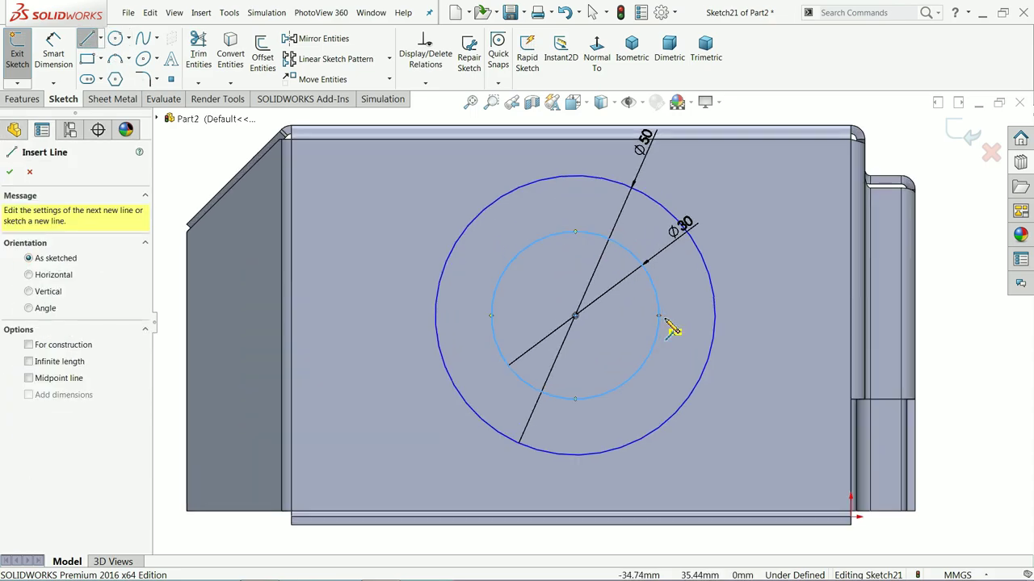
{"action": "scroll", "coordinate": [673, 328], "scroll_direction": "down", "scroll_amount": 2}
{"action": "left_click", "coordinate": [575, 177]}
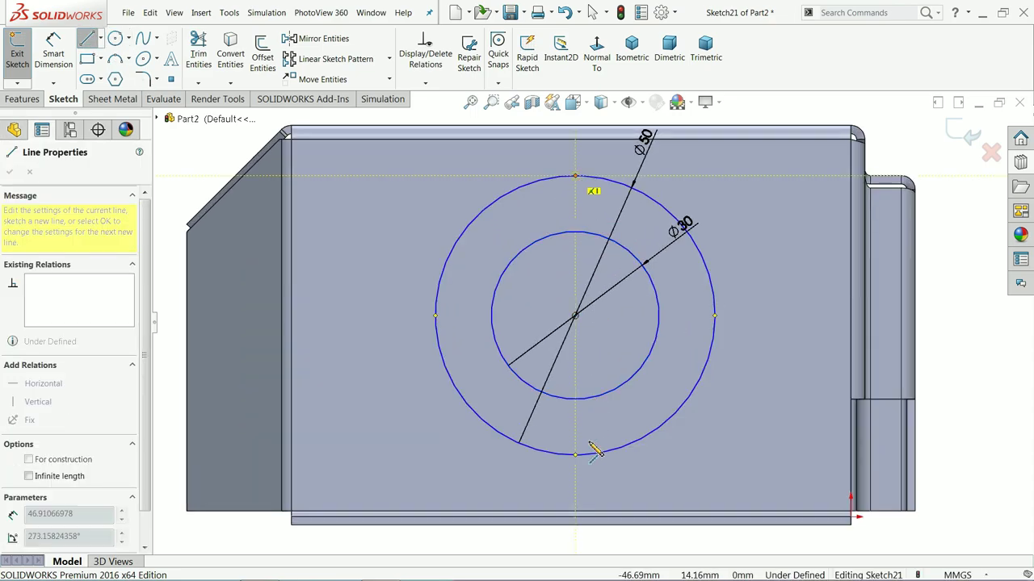
{"action": "left_click", "coordinate": [575, 454]}
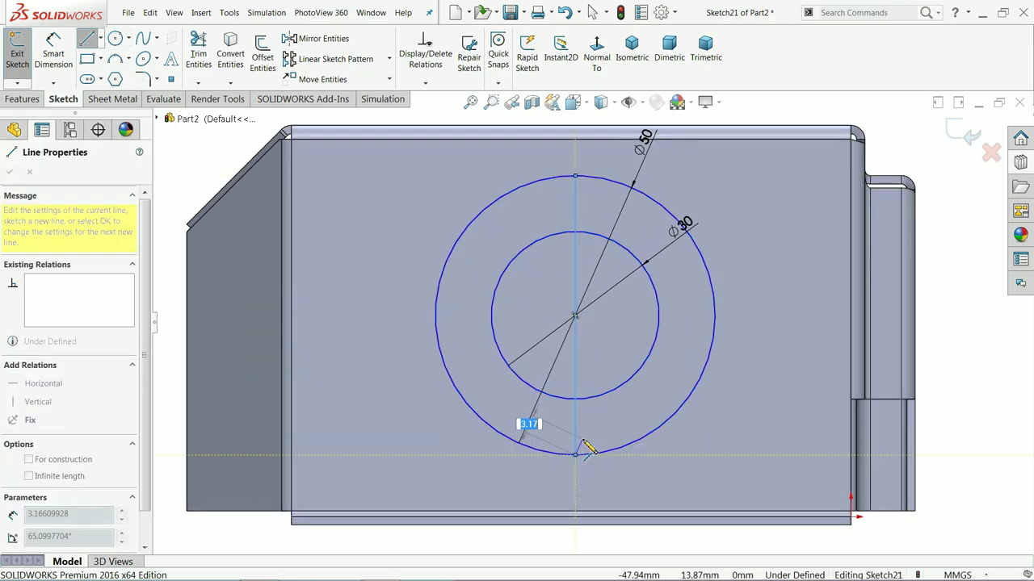
{"action": "key", "text": "Escape"}
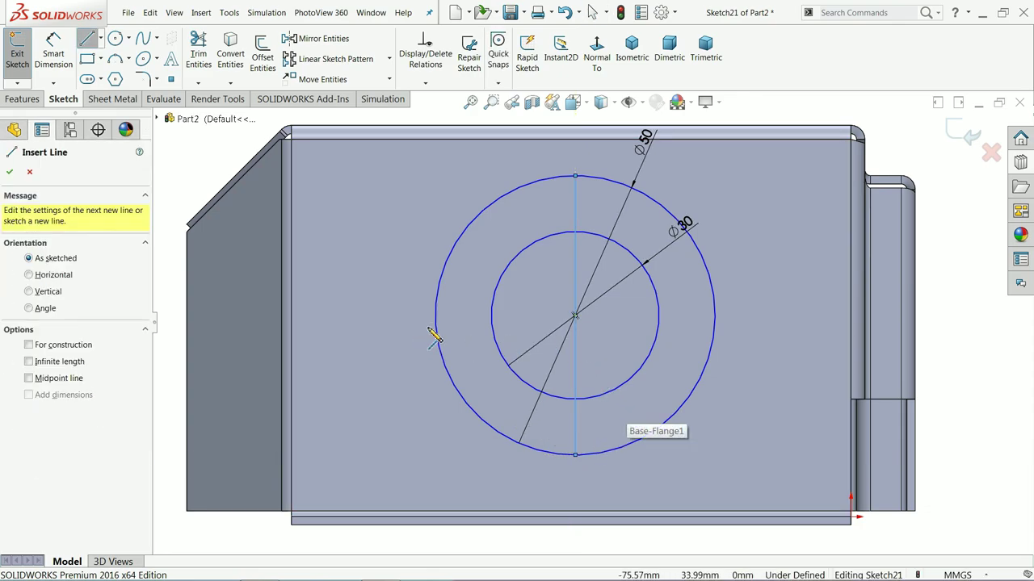
{"action": "left_click", "coordinate": [436, 317]}
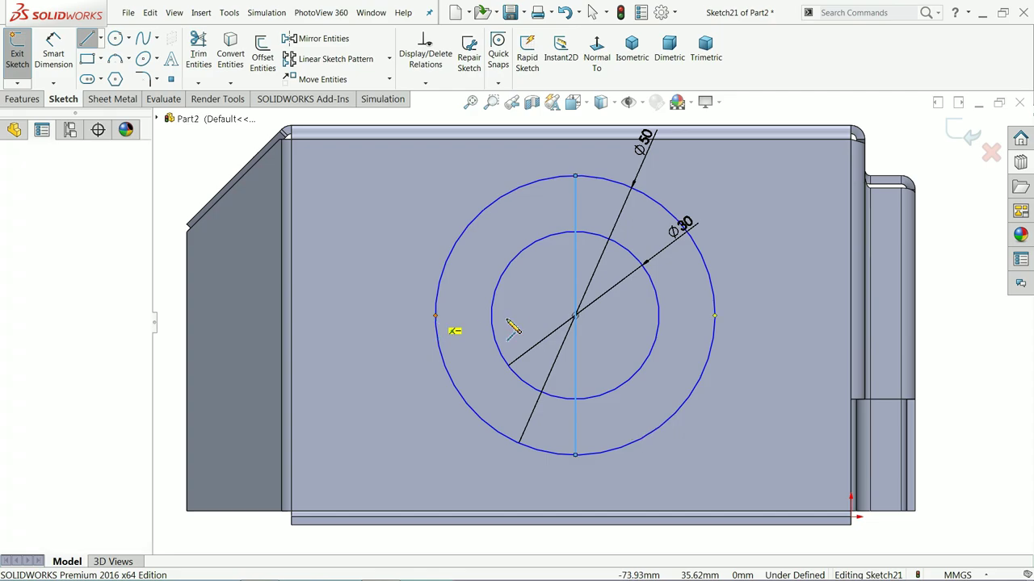
{"action": "left_click", "coordinate": [716, 317]}
{"action": "key", "text": "Escape"}
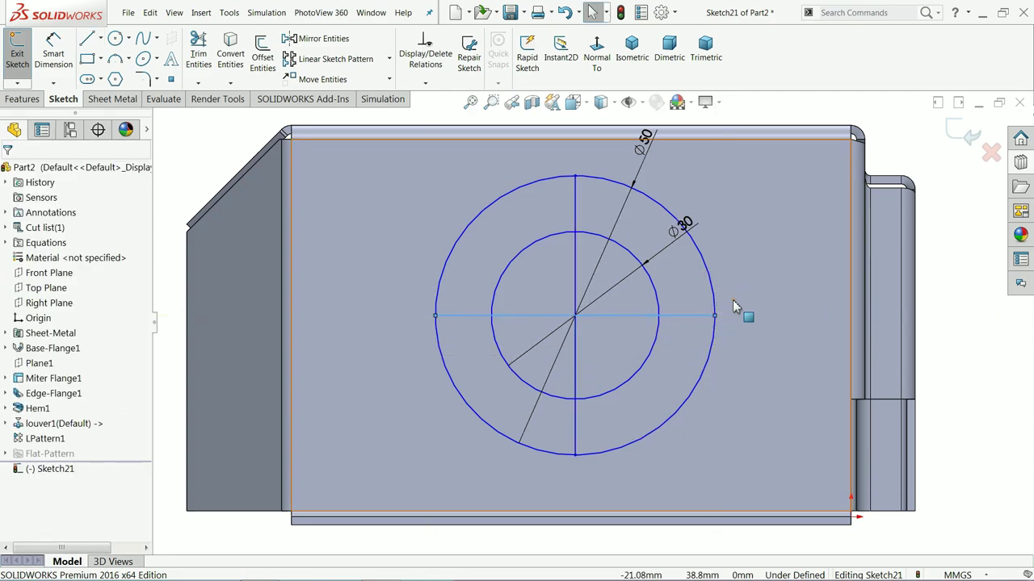
Draw two diagonal lines crossing the circles through the centre.
{"action": "key", "text": "Return"}
{"action": "left_click", "coordinate": [668, 232]}
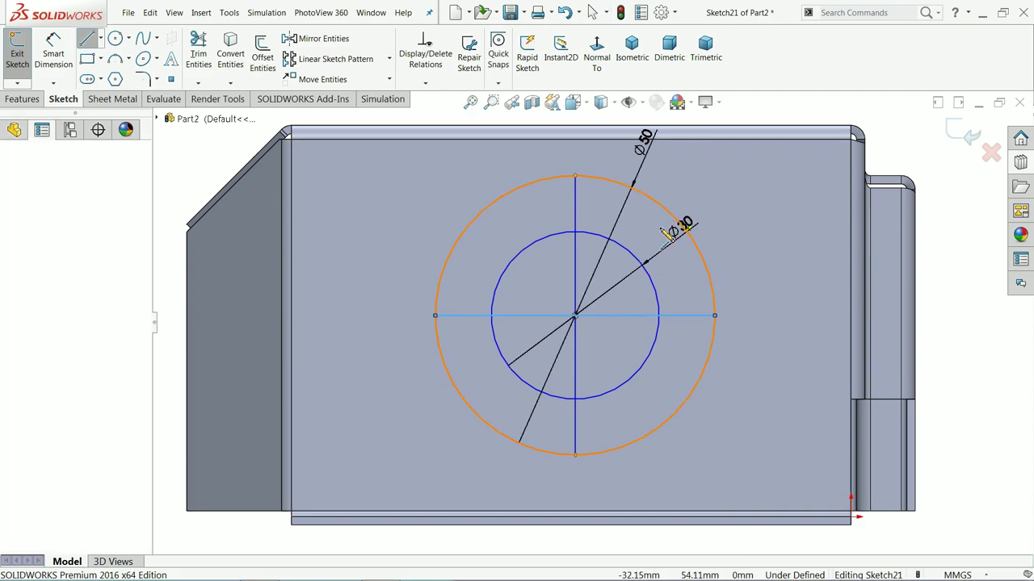
{"action": "left_click", "coordinate": [473, 410]}
{"action": "key", "text": "Escape"}
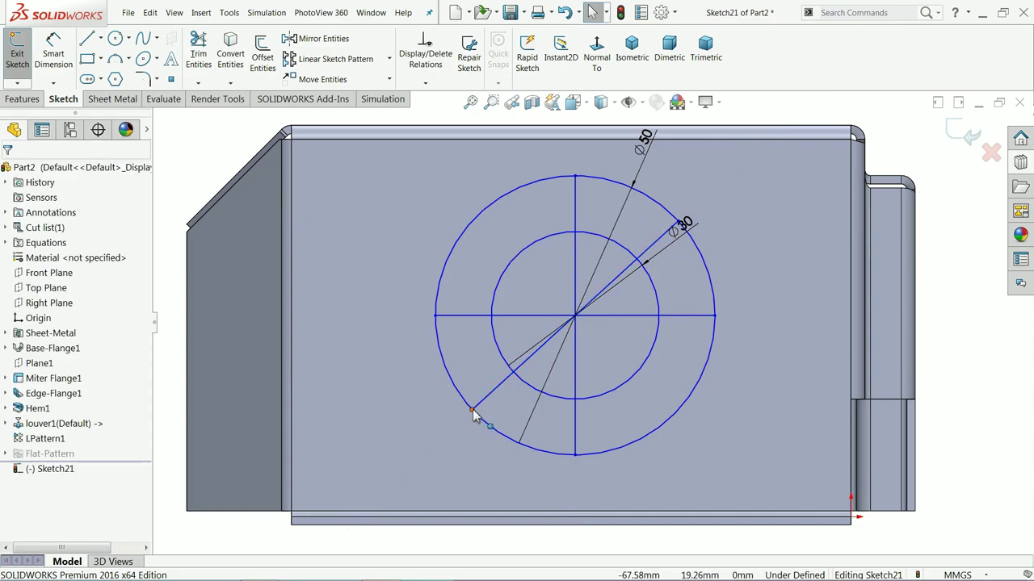
{"action": "key", "text": "Return"}
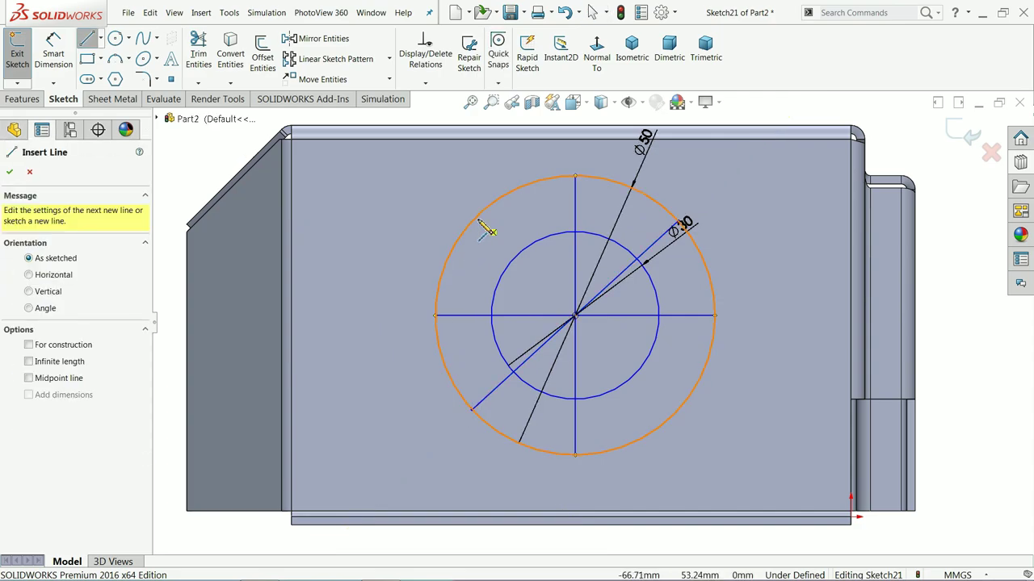
{"action": "left_click", "coordinate": [478, 219]}
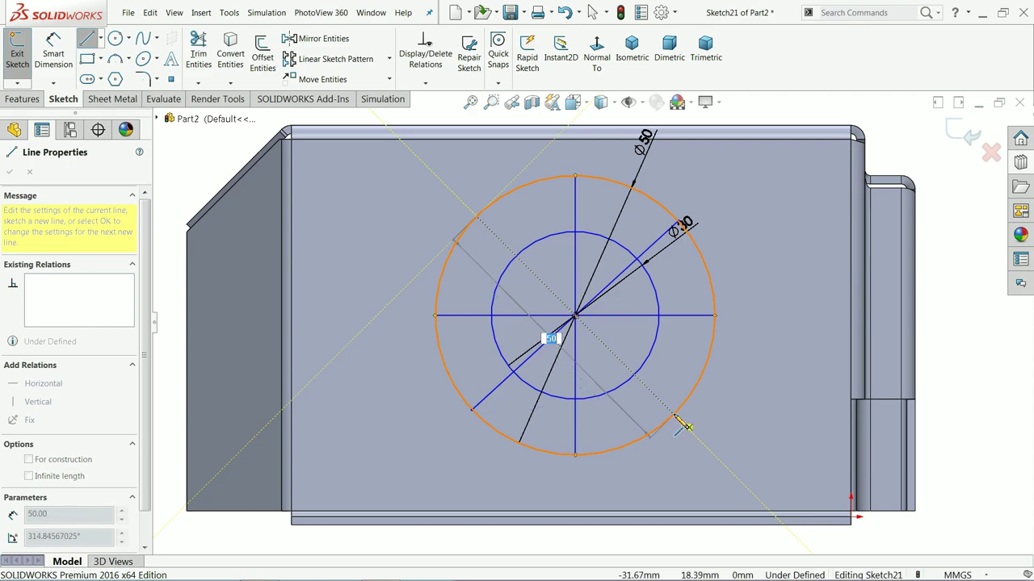
{"action": "left_click", "coordinate": [671, 411]}
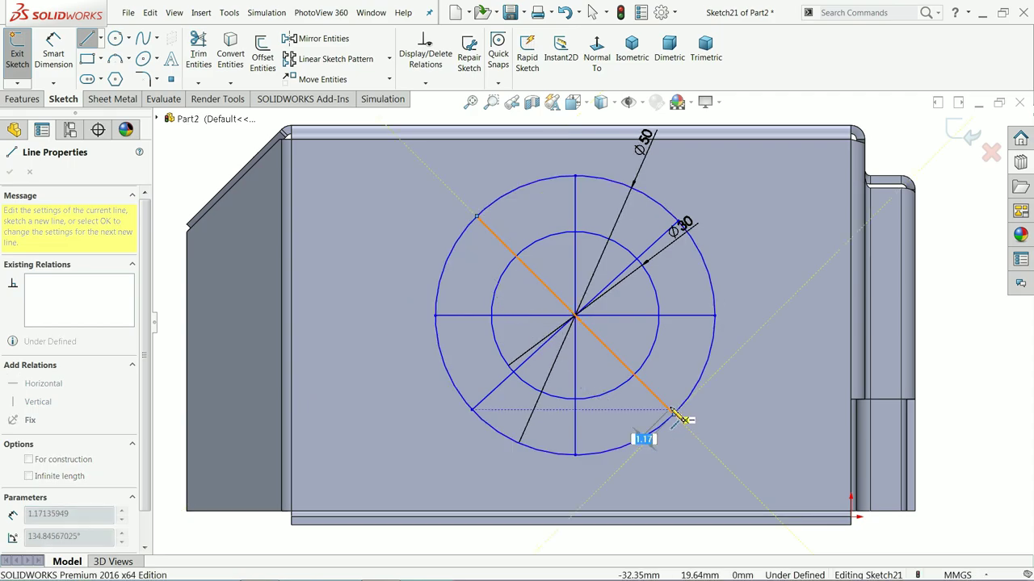
{"action": "key", "text": "Escape"}
{"action": "left_click", "coordinate": [57, 50]}
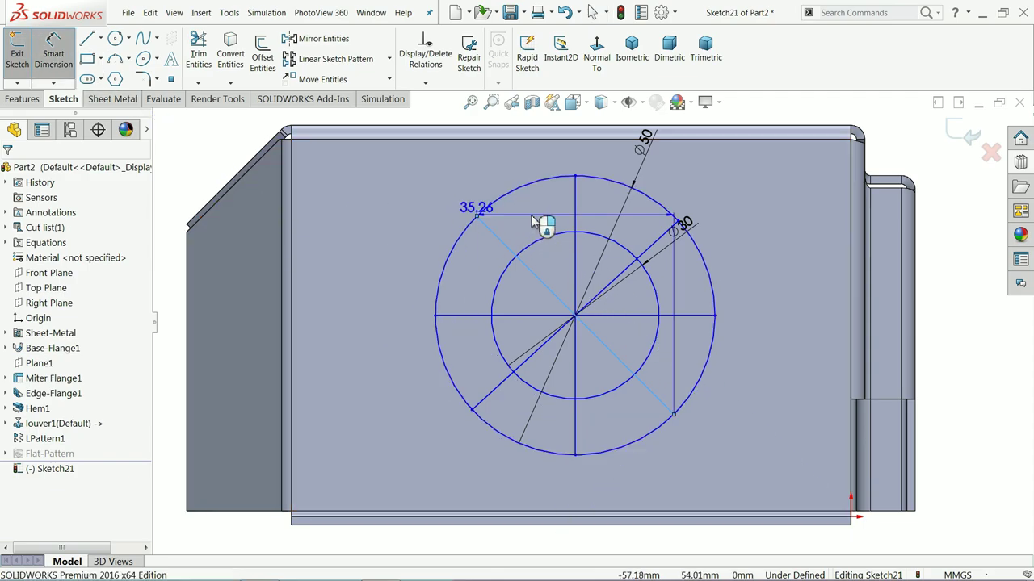
{"action": "key", "text": "Escape"}
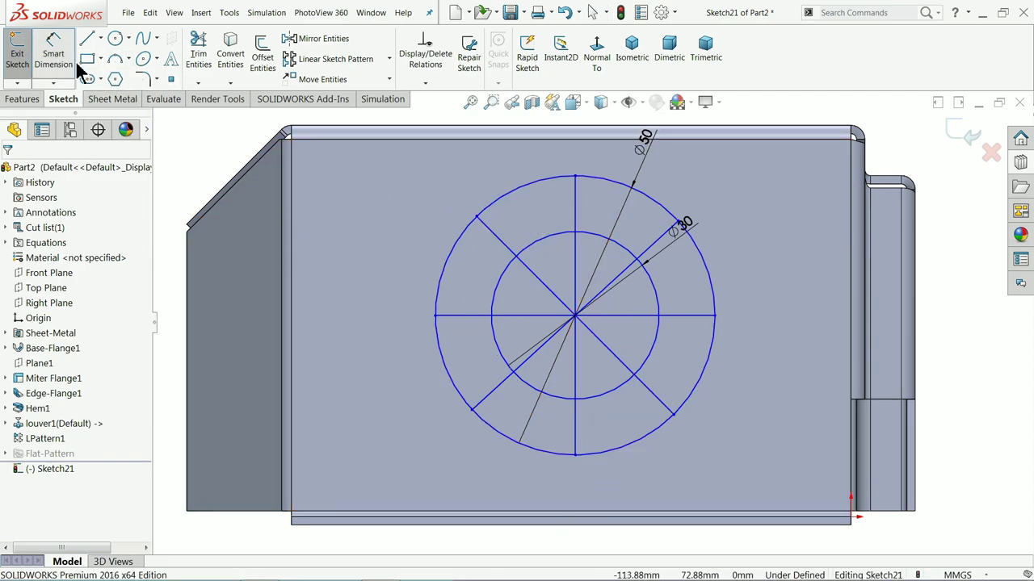
Dimension the circle centre 33 mm from the top edge and 50 mm from the left edge.
{"action": "left_click", "coordinate": [574, 316]}
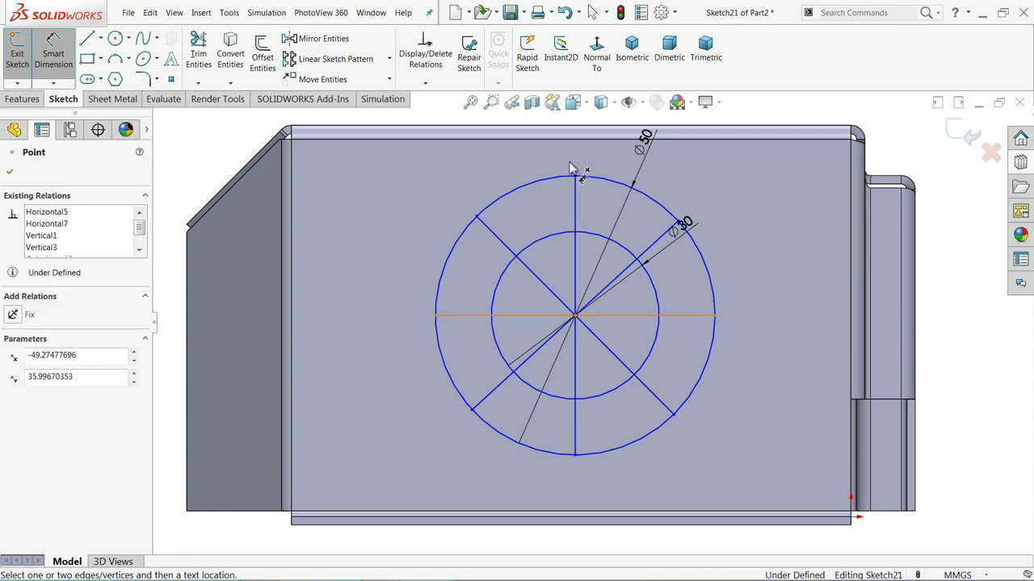
{"action": "left_click", "coordinate": [575, 139]}
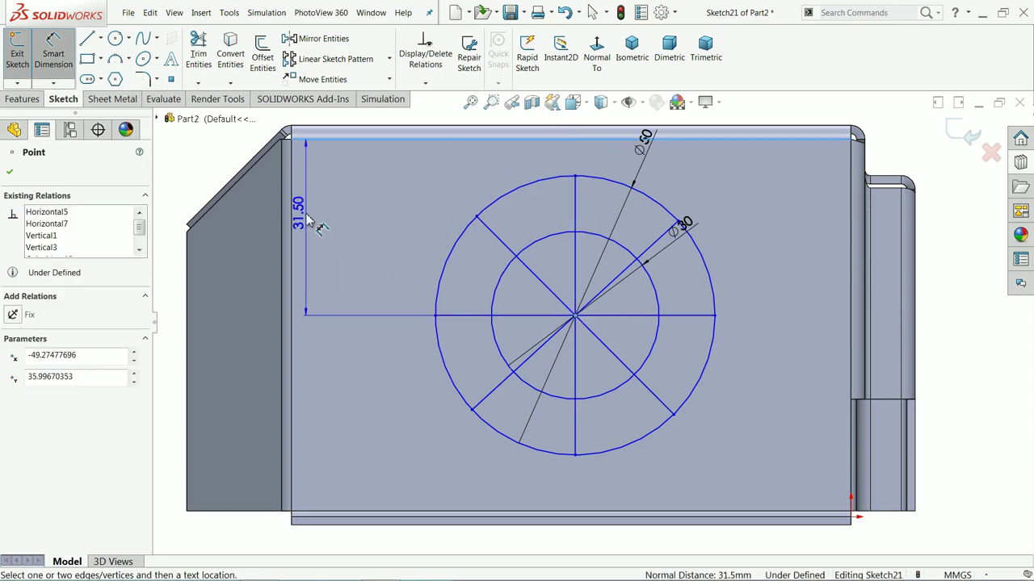
{"action": "left_click", "coordinate": [348, 218]}
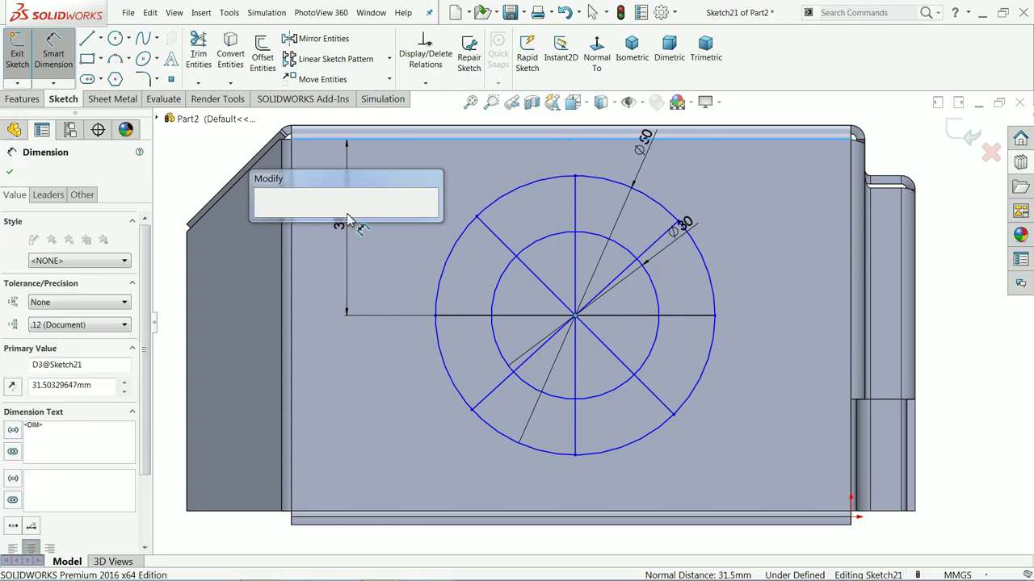
{"action": "type", "text": "33"}
{"action": "key", "text": "Return"}
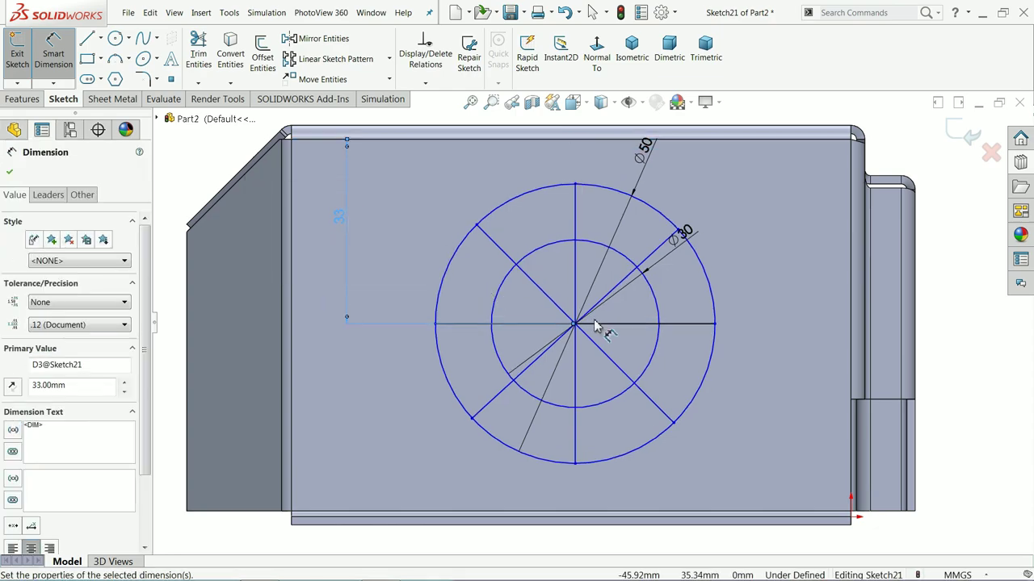
{"action": "left_click", "coordinate": [575, 324]}
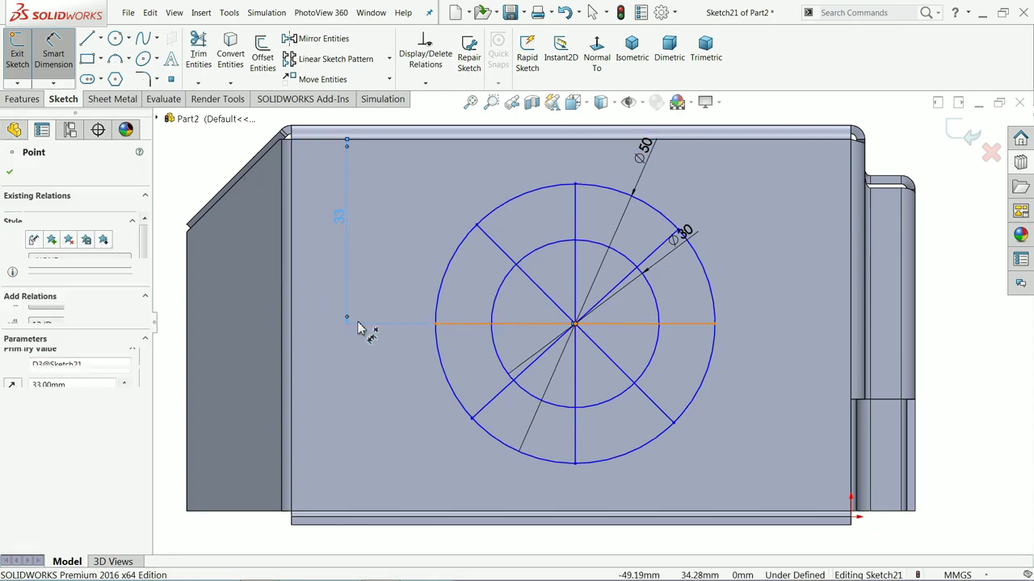
{"action": "left_click", "coordinate": [290, 333]}
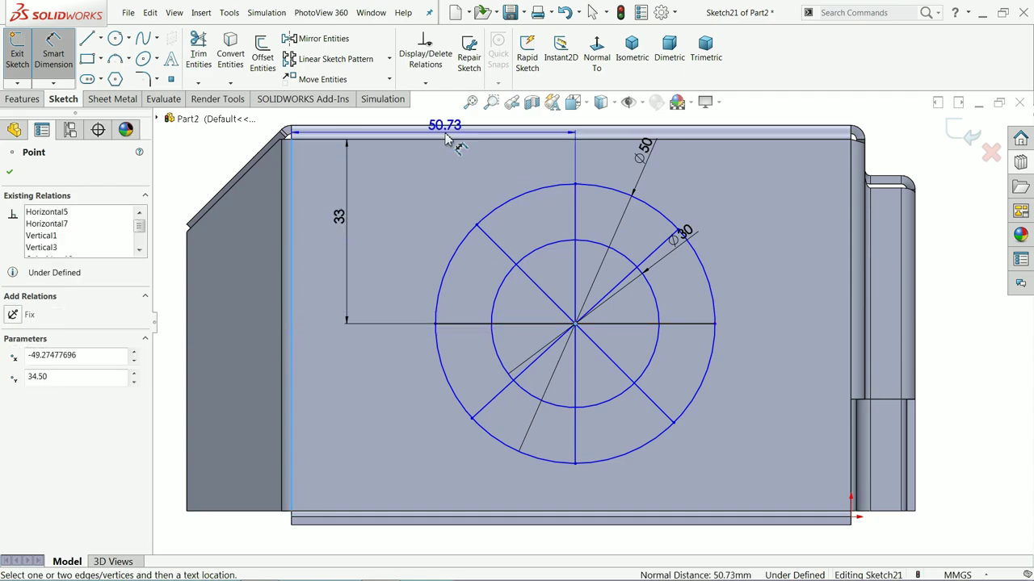
{"action": "left_click", "coordinate": [426, 176]}
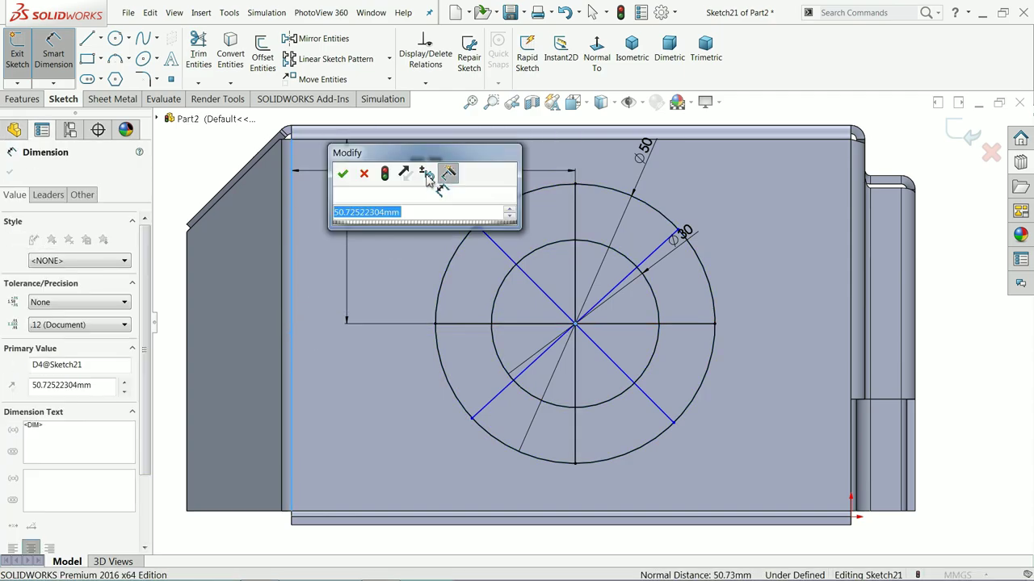
{"action": "type", "text": "50"}
{"action": "key", "text": "Return"}
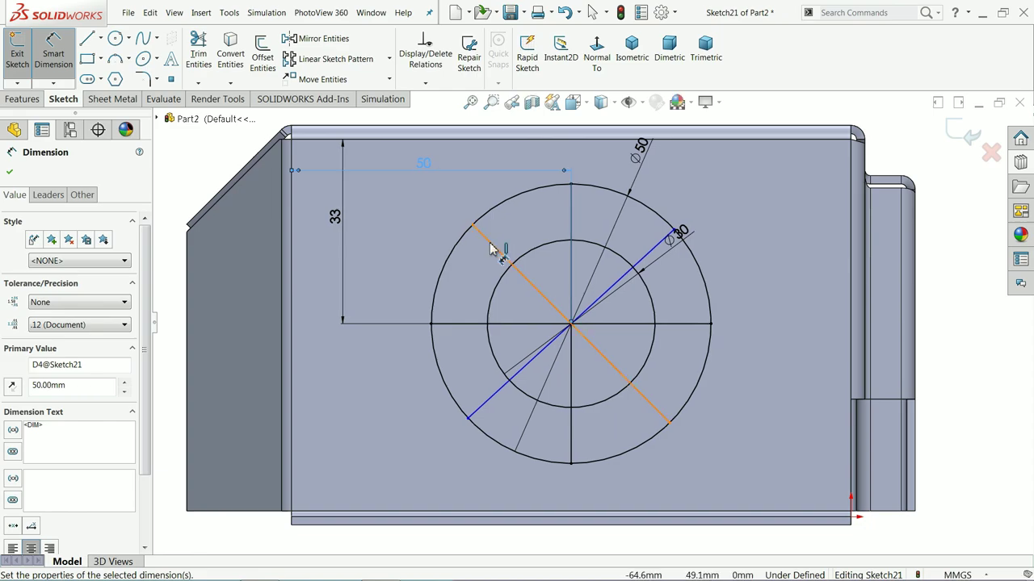
Fix both diagonal lines at 45° to the horizontal line.
{"action": "left_click", "coordinate": [494, 247]}
{"action": "left_click", "coordinate": [478, 327]}
{"action": "left_click", "coordinate": [409, 267]}
{"action": "type", "text": "45"}
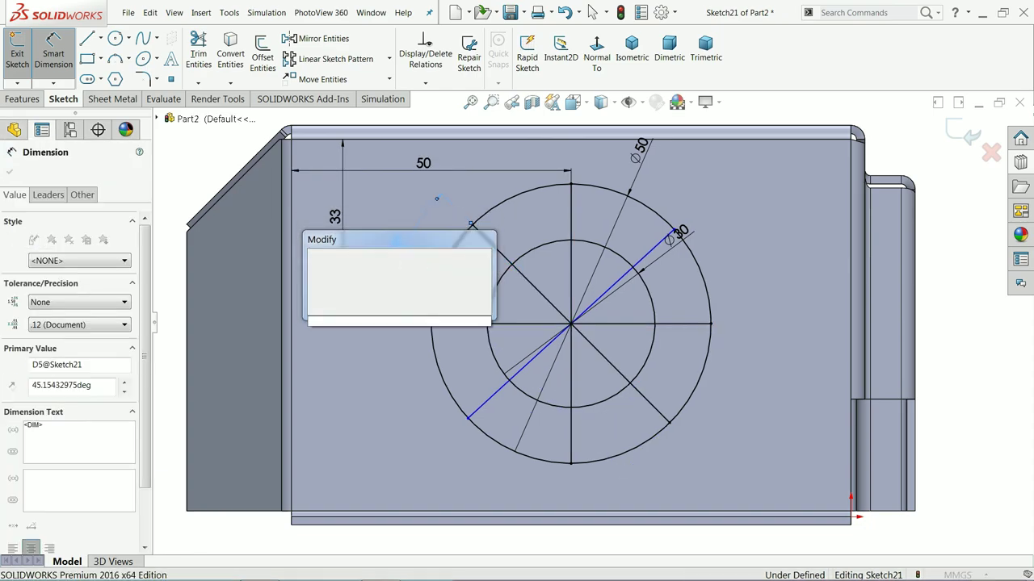
{"action": "key", "text": "Return"}
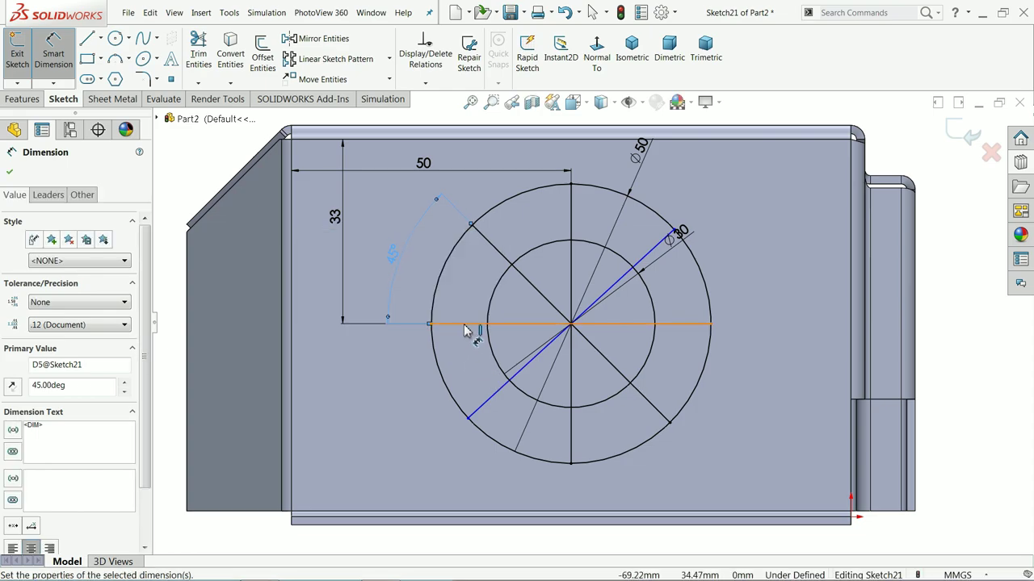
{"action": "left_click", "coordinate": [468, 325]}
{"action": "left_click", "coordinate": [491, 400]}
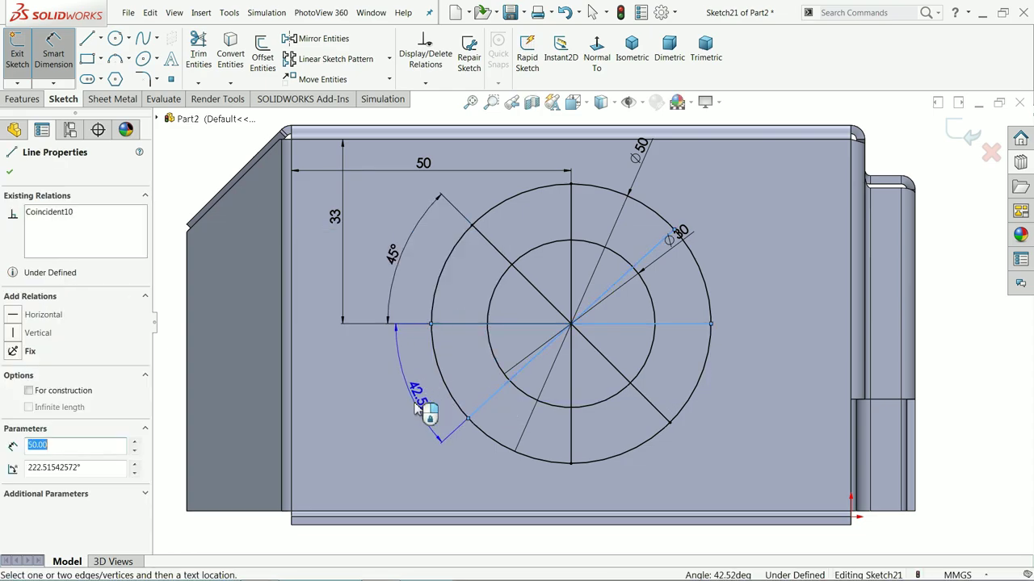
{"action": "left_click", "coordinate": [405, 402]}
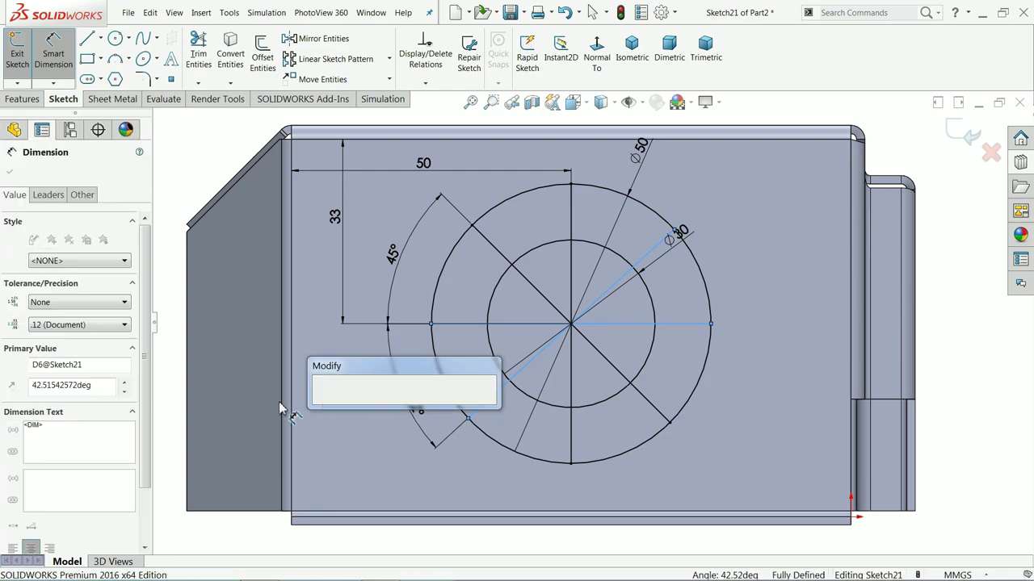
{"action": "type", "text": "45"}
{"action": "left_click", "coordinate": [321, 407]}
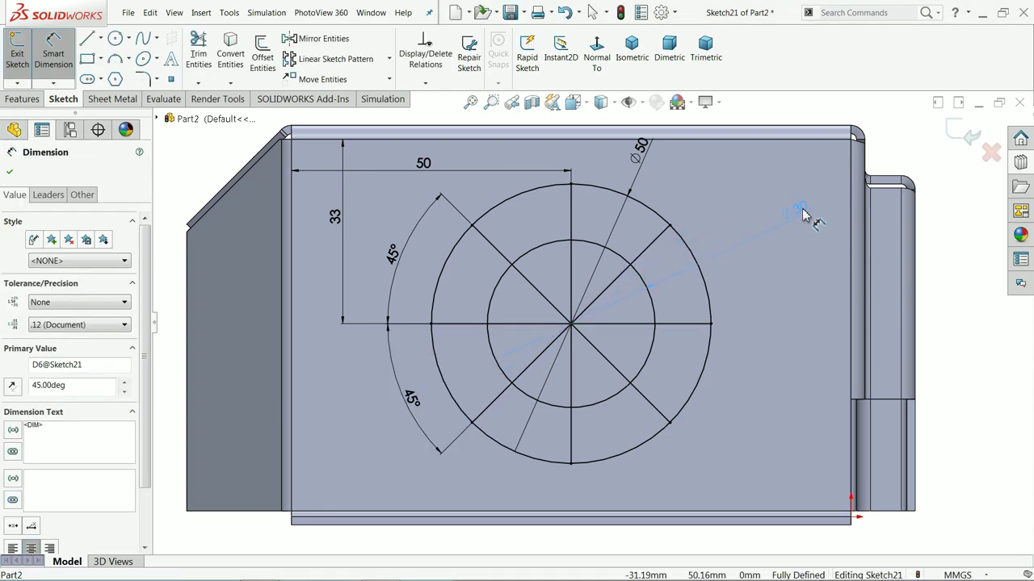
Check the fully defined Sketch21 in 3-D and exit the sketch.
{"action": "left_click", "coordinate": [722, 224]}
{"action": "scroll", "coordinate": [721, 224], "scroll_direction": "up", "scroll_amount": 3}
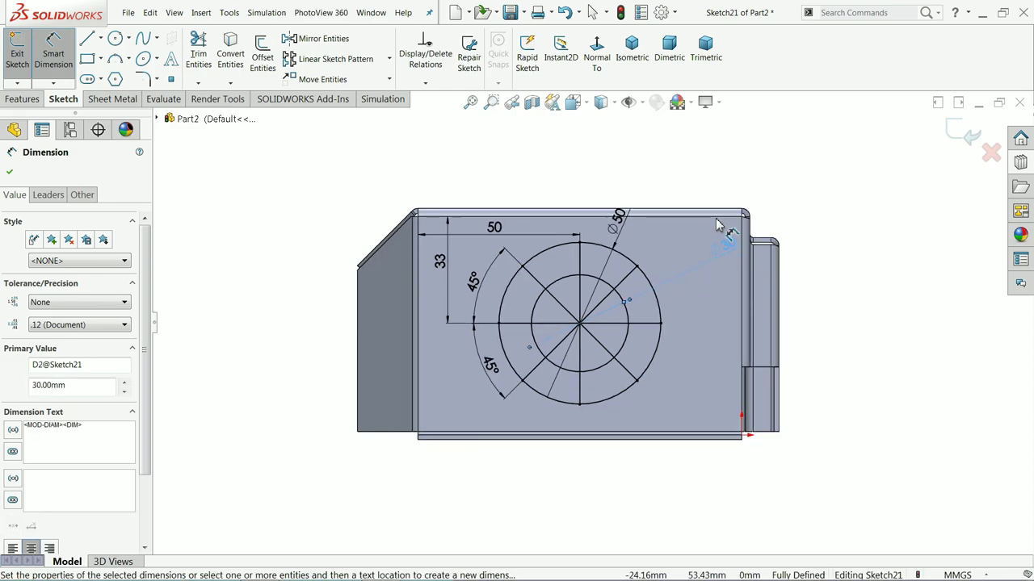
{"action": "mouse_move", "coordinate": [722, 224]}
{"action": "middle_mouse_down"}
{"action": "mouse_move", "coordinate": [640, 272]}
{"action": "mouse_move", "coordinate": [658, 274]}
{"action": "middle_mouse_up"}
{"action": "scroll", "coordinate": [517, 348], "scroll_direction": "up", "scroll_amount": 2}
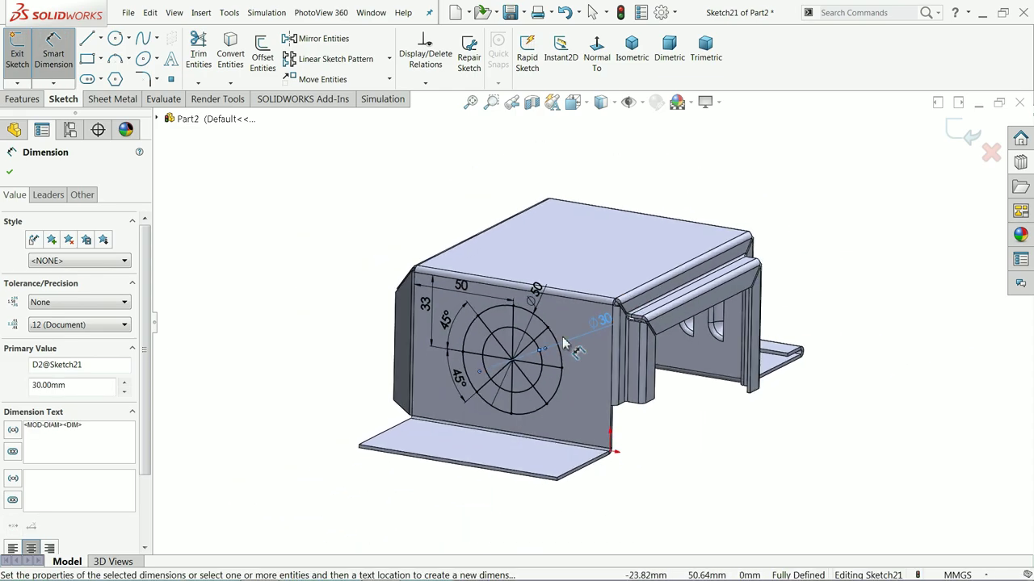
{"action": "scroll", "coordinate": [513, 356], "scroll_direction": "down", "scroll_amount": 5}
{"action": "scroll", "coordinate": [578, 307], "scroll_direction": "up", "scroll_amount": 3}
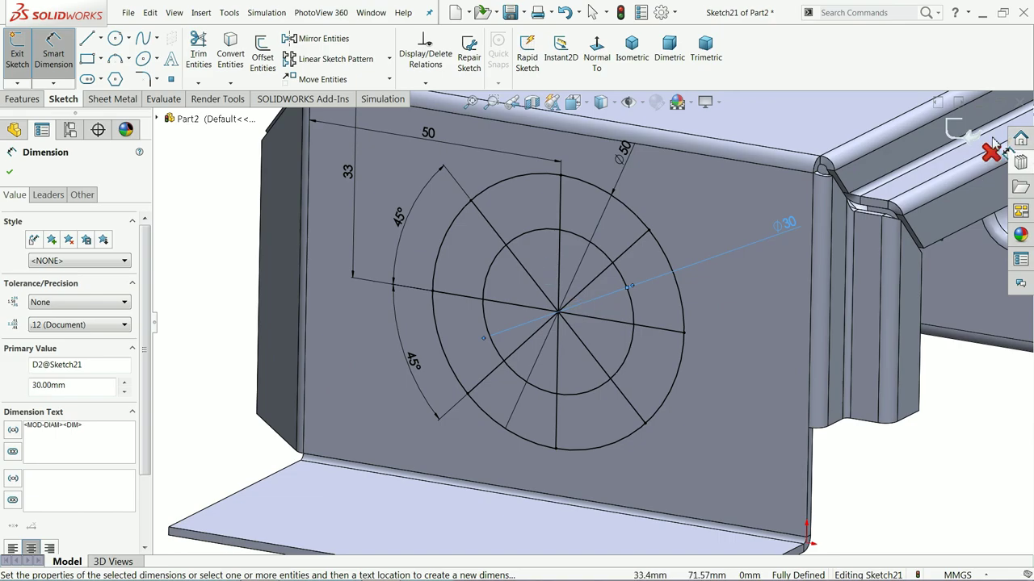
{"action": "left_click", "coordinate": [971, 142]}
Start a Sheet Metal Vent and clear its preselected boundary and face.
{"action": "left_click", "coordinate": [17, 53]}
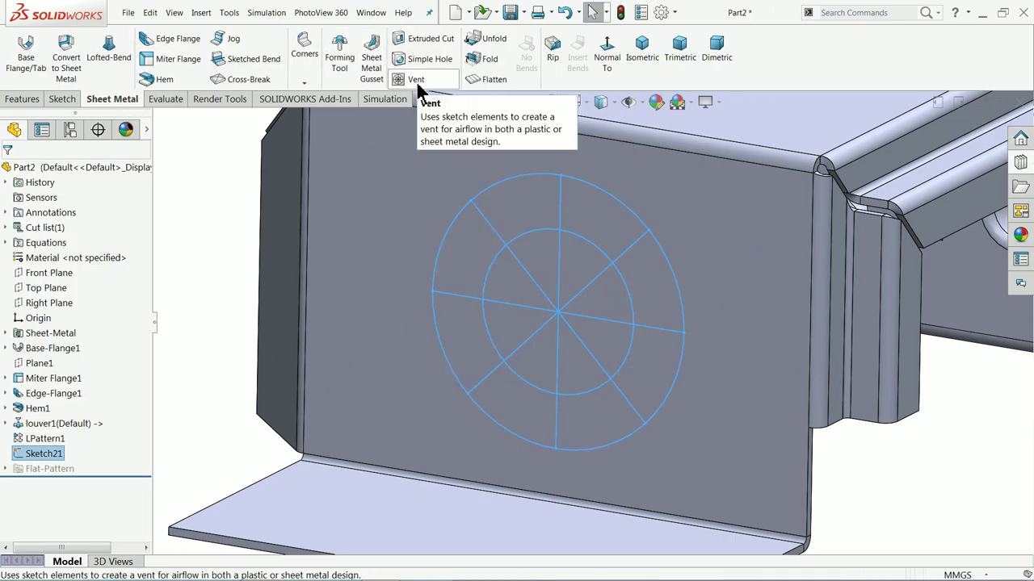
{"action": "left_click", "coordinate": [416, 79]}
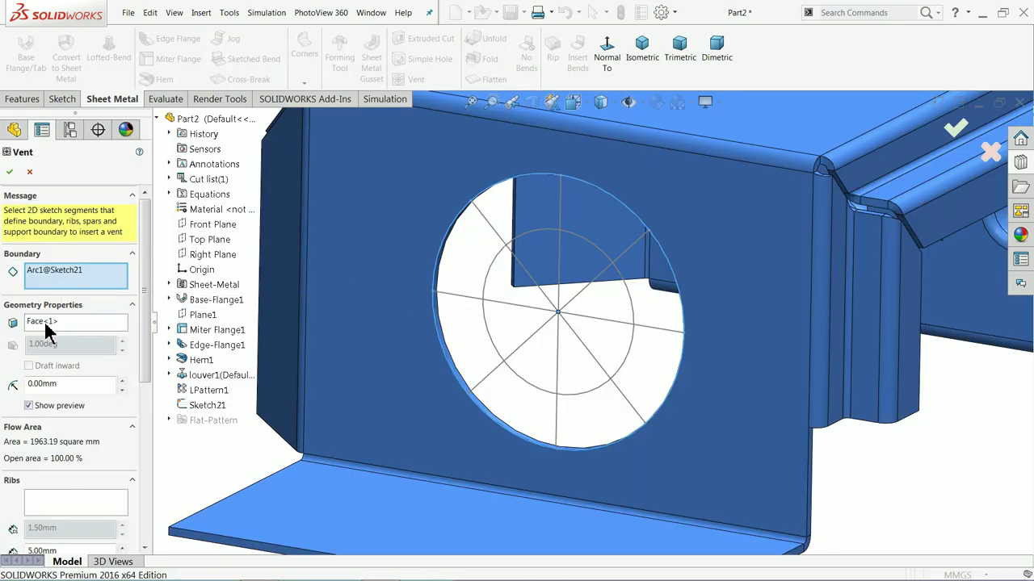
{"action": "left_click", "coordinate": [45, 322]}
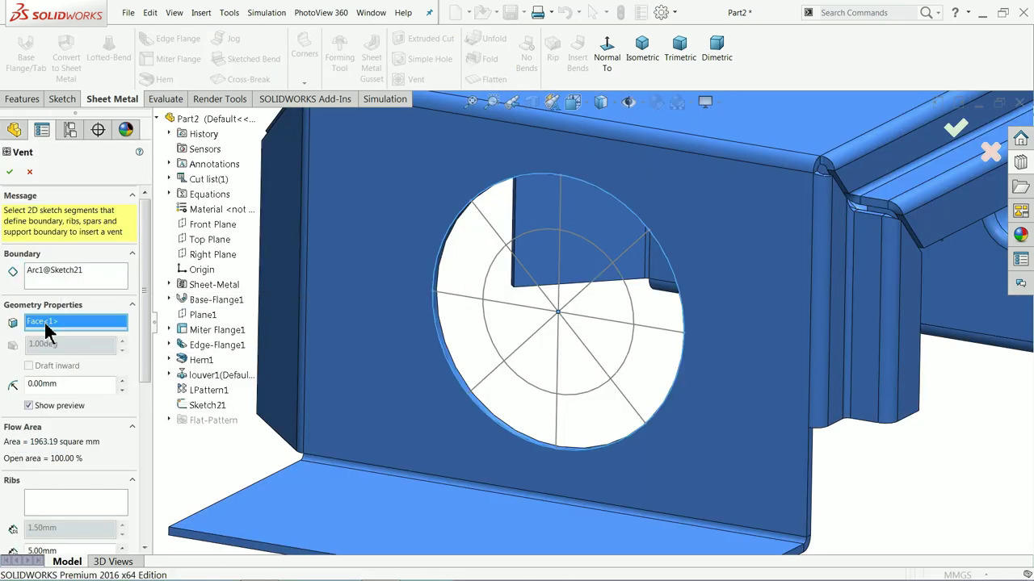
{"action": "left_click", "coordinate": [50, 273]}
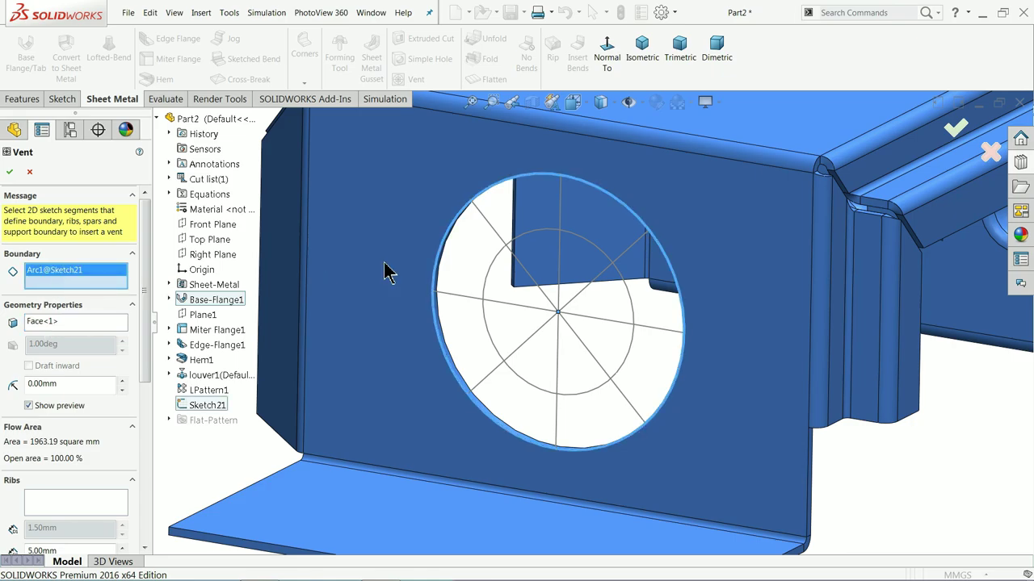
{"action": "right_click", "coordinate": [42, 283]}
{"action": "left_click", "coordinate": [90, 286]}
{"action": "left_click", "coordinate": [57, 327]}
{"action": "right_click", "coordinate": [66, 324]}
{"action": "left_click", "coordinate": [77, 334]}
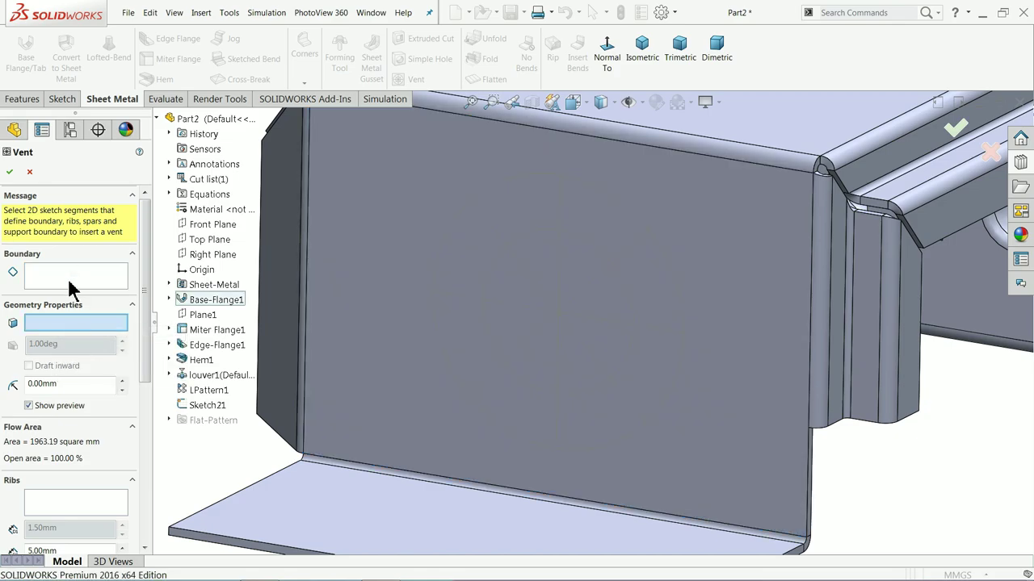
Set Sketch21's outer circle as the vent boundary to preview the cut-out.
{"action": "left_click", "coordinate": [70, 282]}
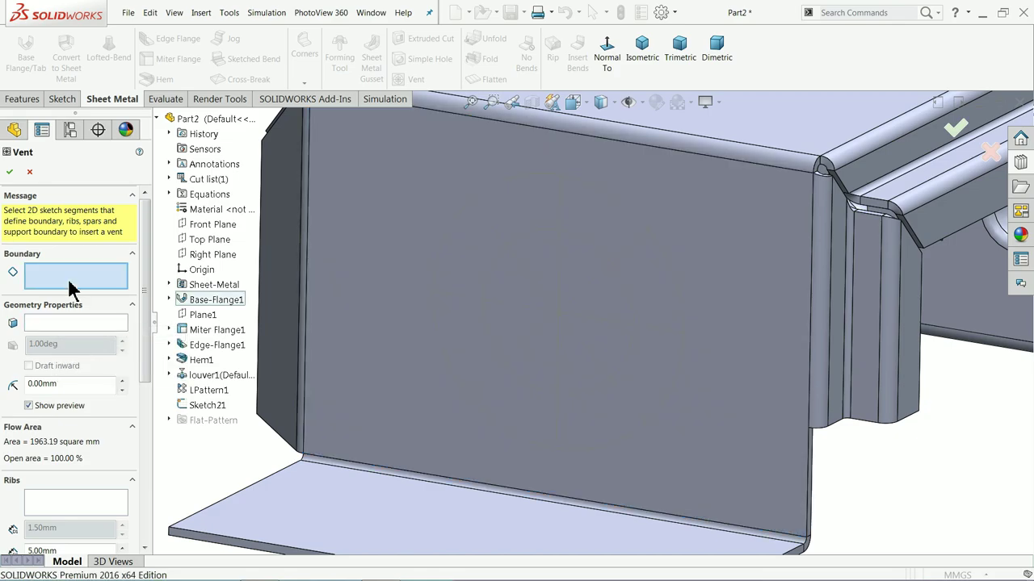
{"action": "left_click", "coordinate": [72, 324]}
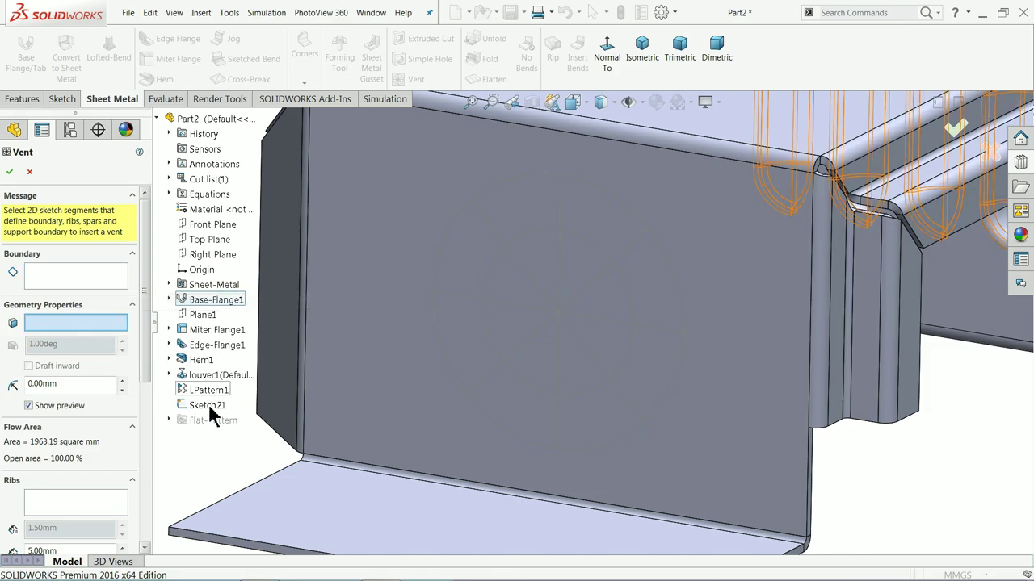
{"action": "left_click", "coordinate": [98, 281]}
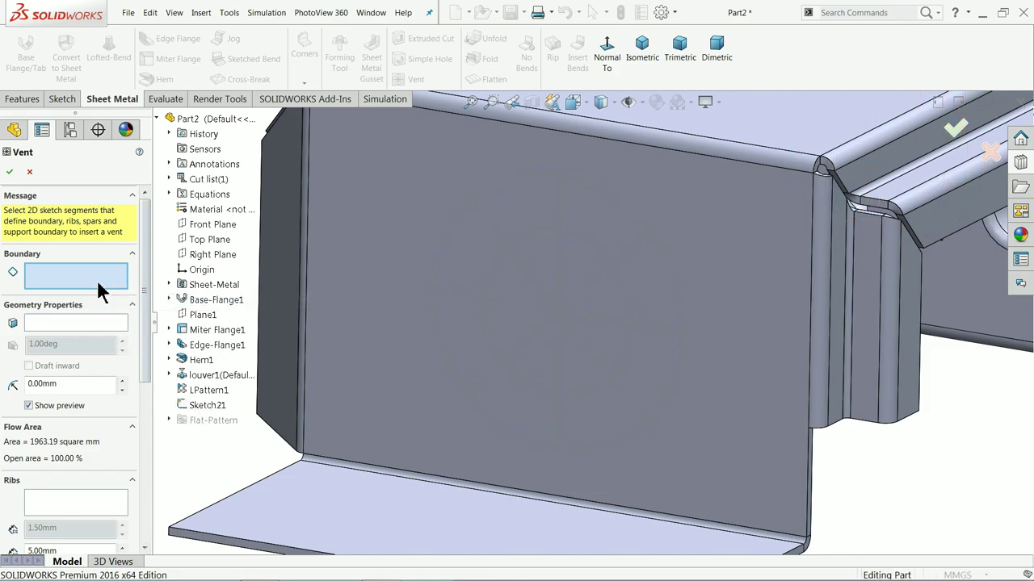
{"action": "left_click", "coordinate": [206, 408]}
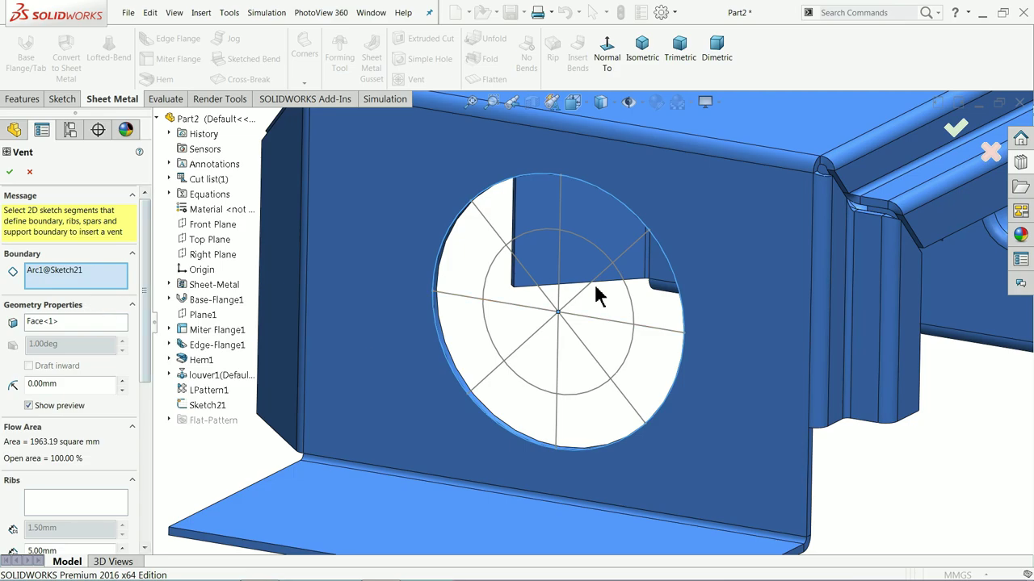
{"action": "left_click_drag", "start_coordinate": [148, 369], "coordinate": [148, 418]}
Add the horizontal, diagonal and vertical lines as 2 mm vent ribs.
{"action": "left_click", "coordinate": [88, 373]}
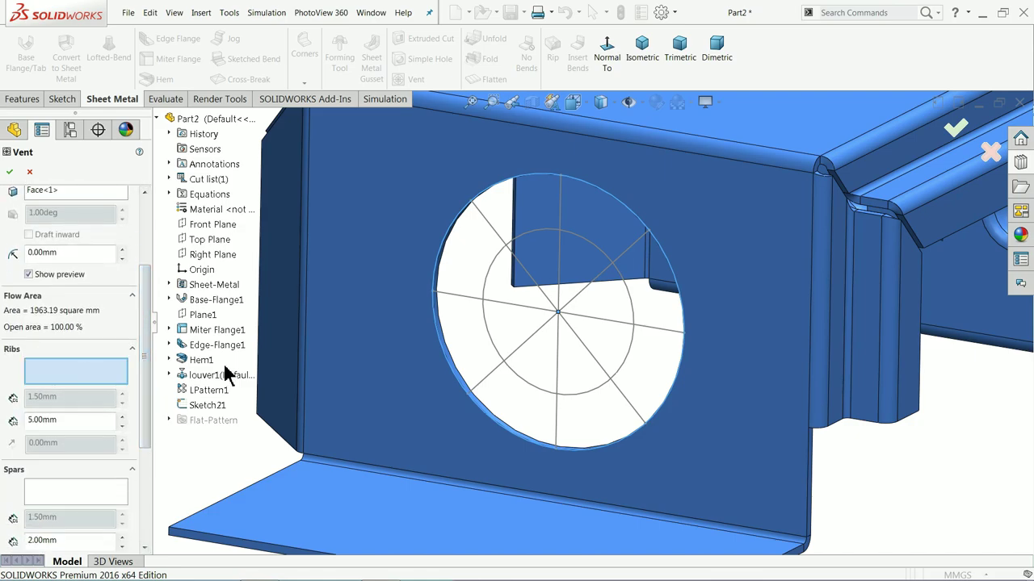
{"action": "left_click", "coordinate": [542, 309]}
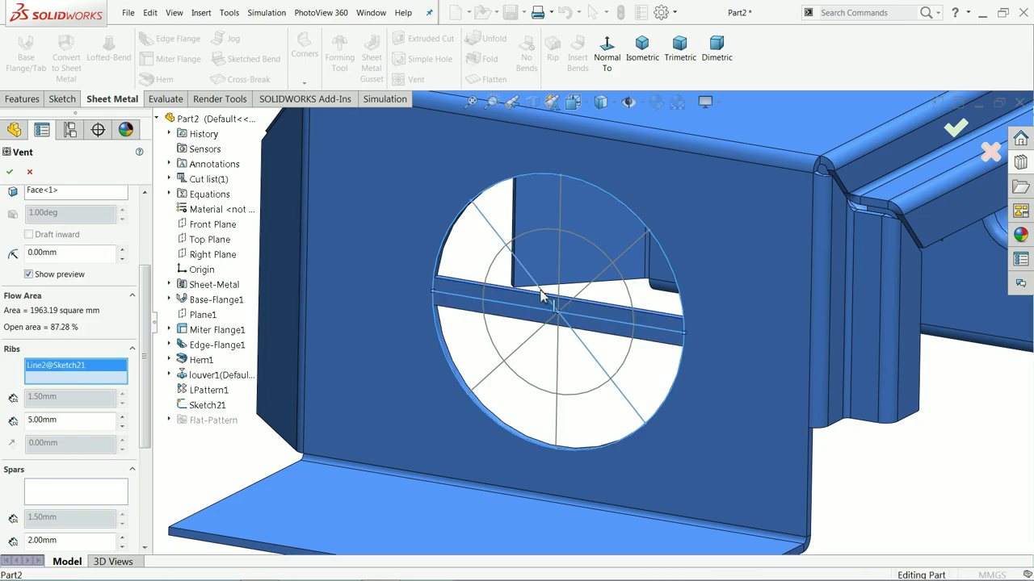
{"action": "left_click", "coordinate": [558, 296]}
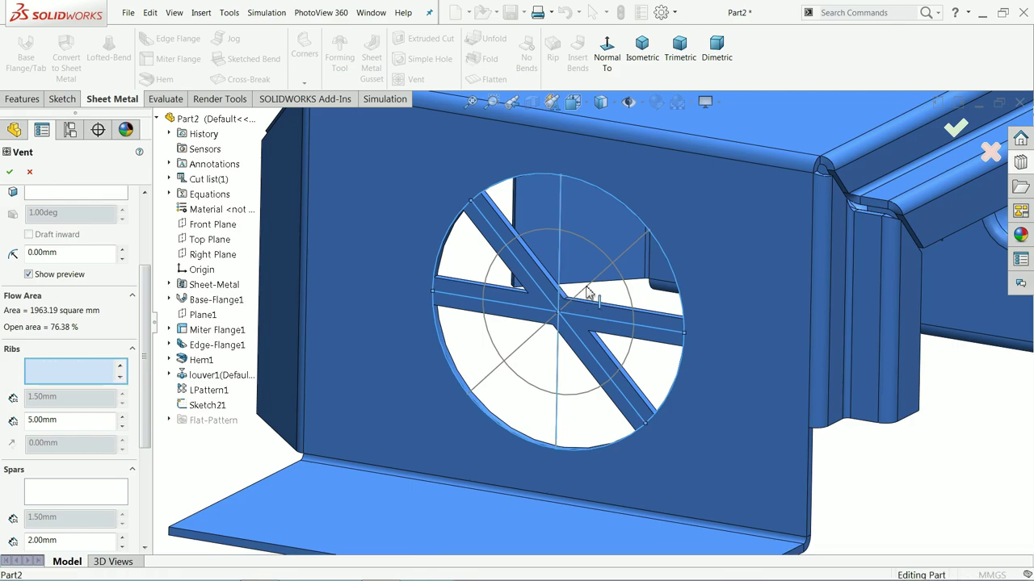
{"action": "left_click", "coordinate": [588, 291]}
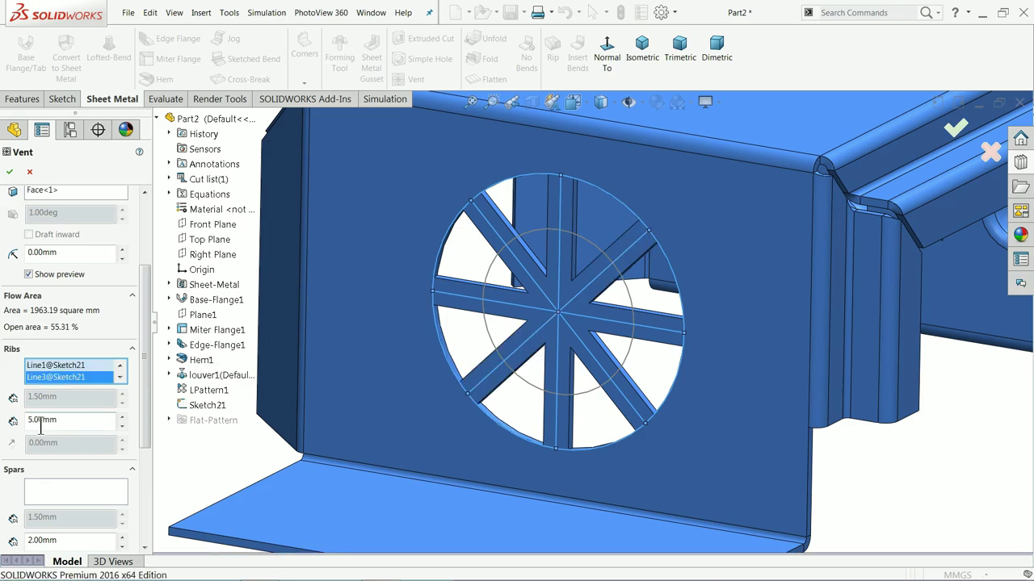
{"action": "left_click_drag", "start_coordinate": [60, 420], "coordinate": [22, 420]}
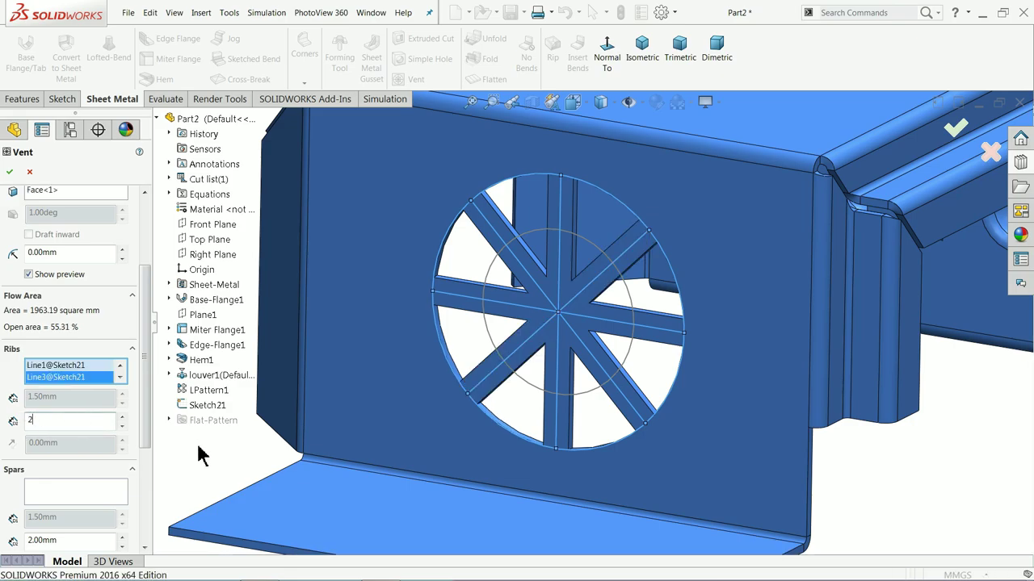
{"action": "key", "text": "Return"}
Add the inner circle as the spar and create Vent1.
{"action": "left_click", "coordinate": [52, 496]}
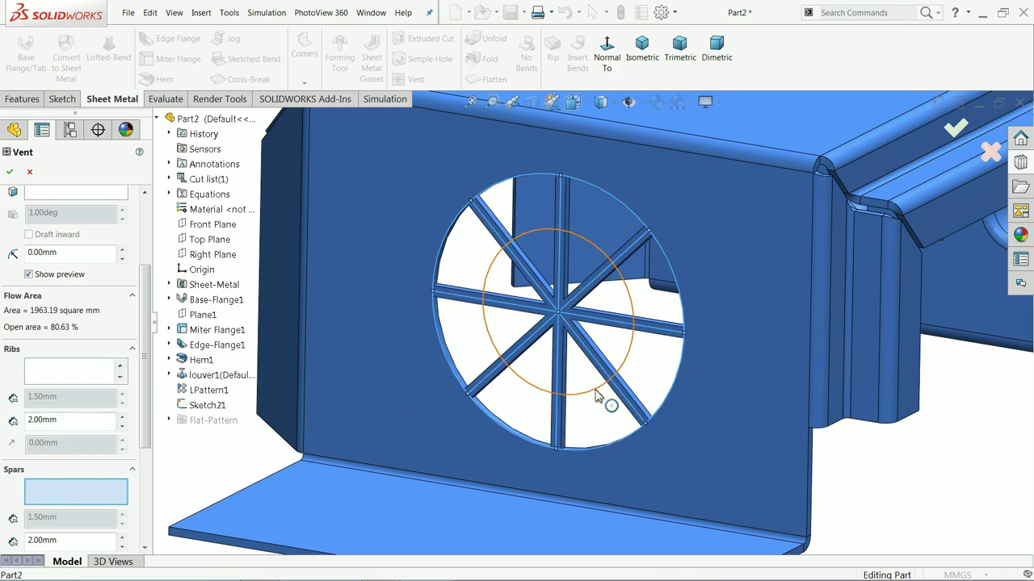
{"action": "left_click", "coordinate": [474, 410]}
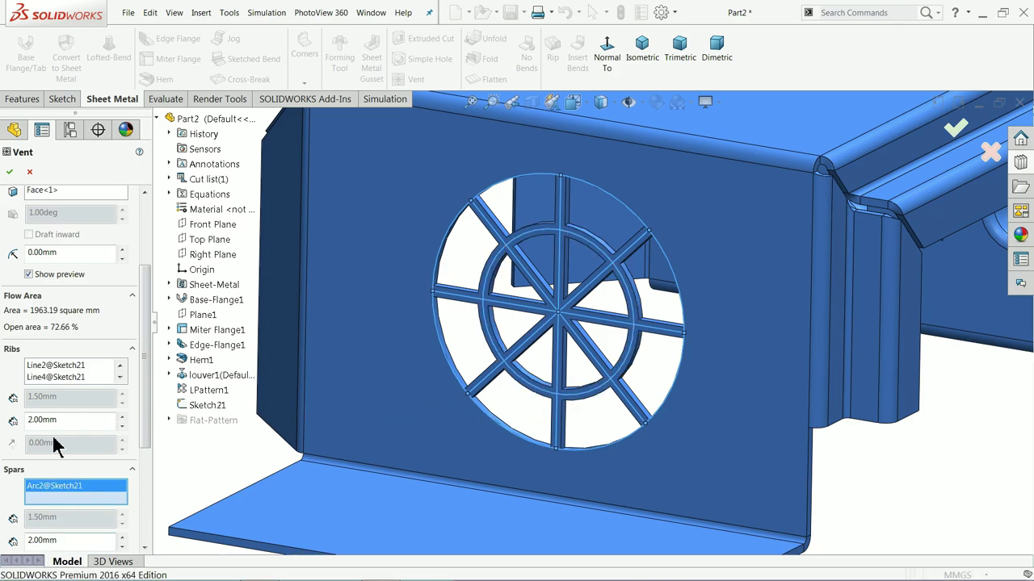
{"action": "left_click", "coordinate": [9, 171]}
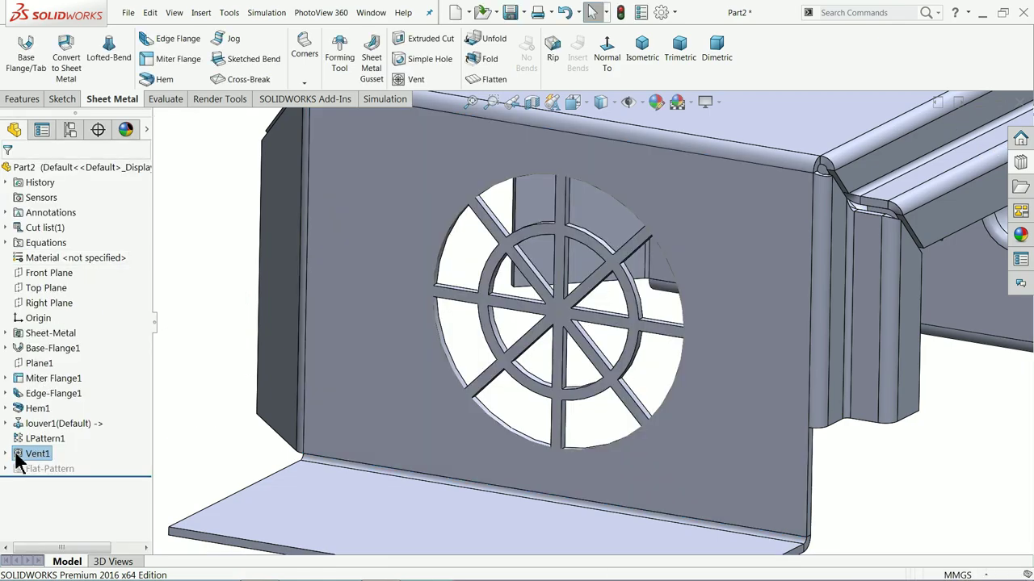
Edit Vent1 to give its openings a 1 mm fillet radius.
{"action": "right_click", "coordinate": [18, 456]}
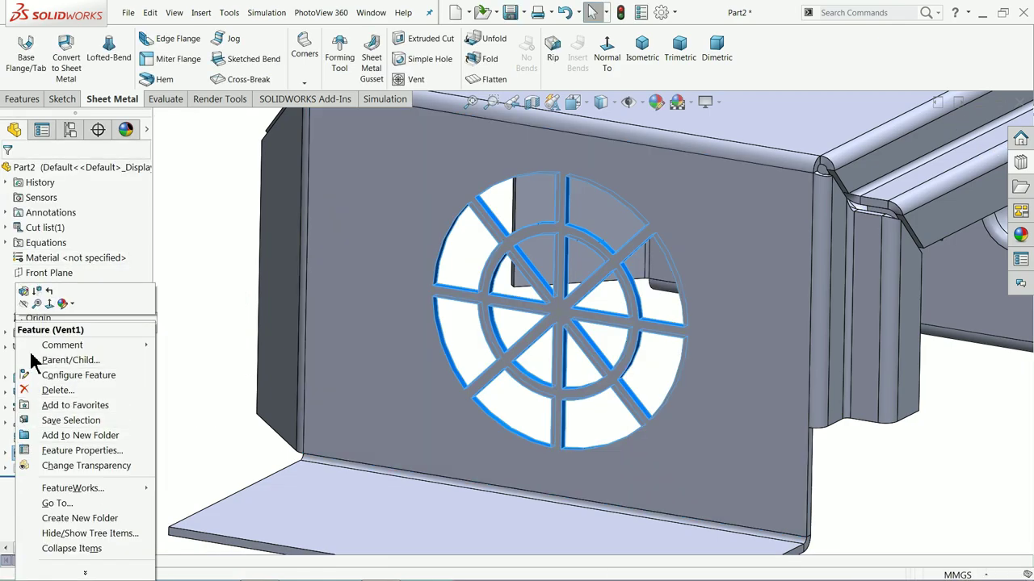
{"action": "left_click", "coordinate": [28, 296]}
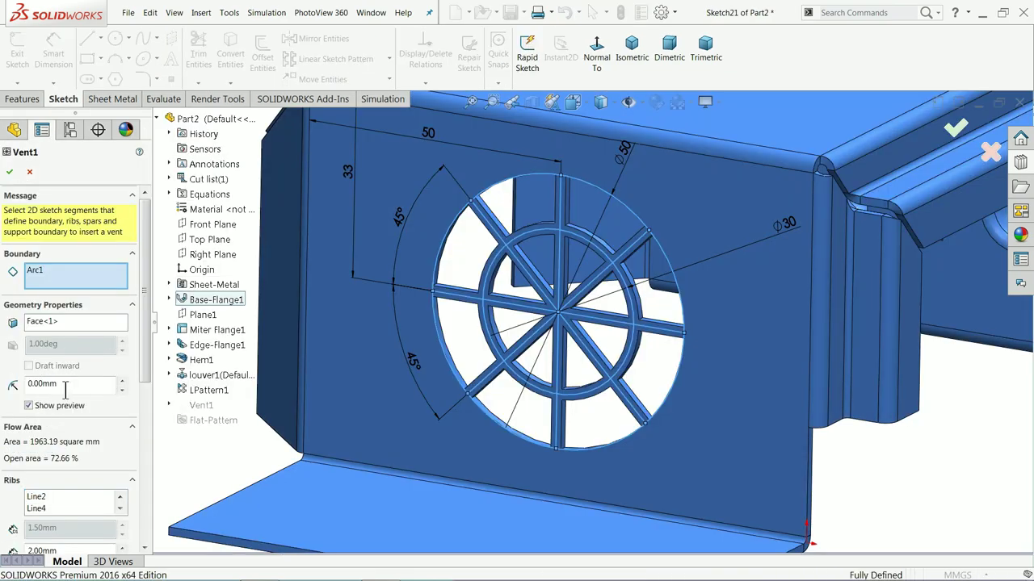
{"action": "left_click", "coordinate": [66, 390]}
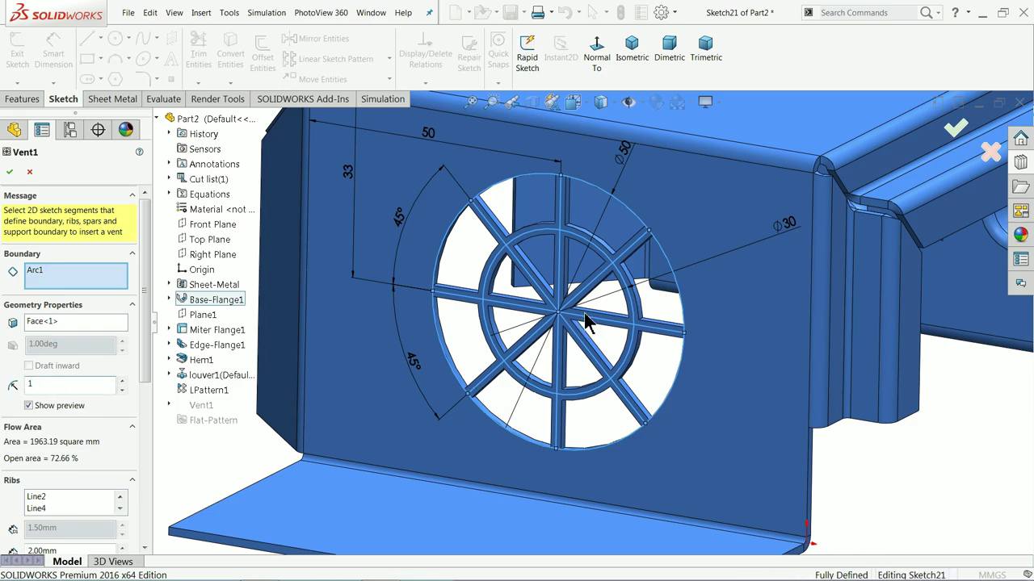
{"action": "key", "text": "Return"}
{"action": "scroll", "coordinate": [587, 307], "scroll_direction": "down", "scroll_amount": 2}
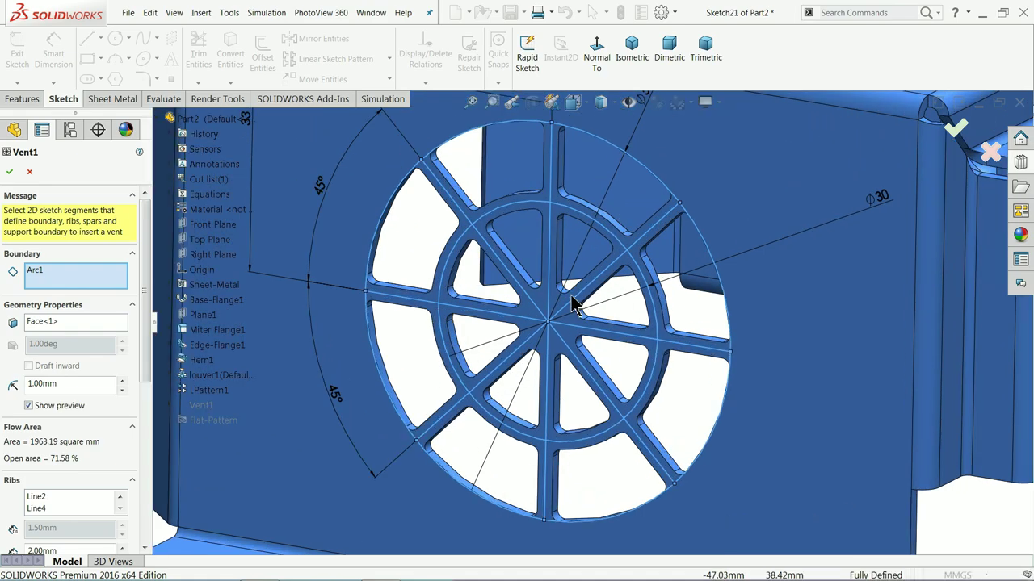
{"action": "left_click", "coordinate": [10, 171]}
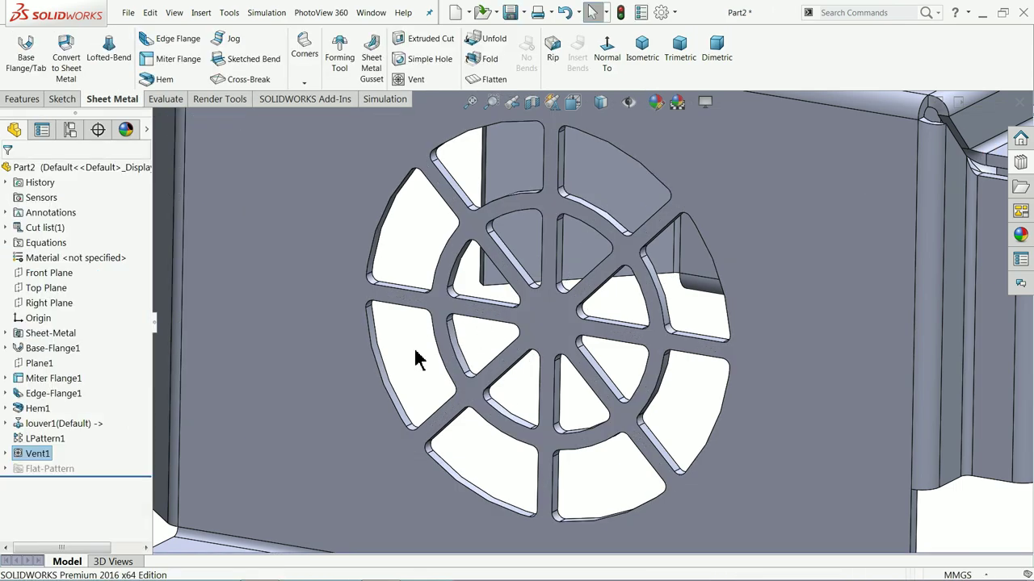
Open Sketch23 on the front base flange face and draw one angled line across its corner.
{"action": "scroll", "coordinate": [436, 358], "scroll_direction": "up", "scroll_amount": 3}
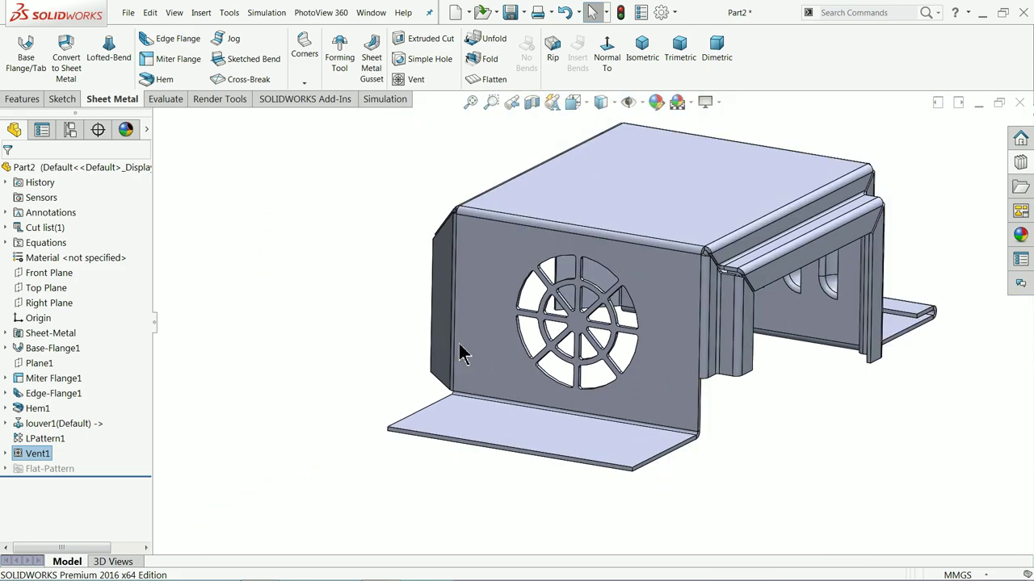
{"action": "middle_click_drag", "start_coordinate": [461, 350], "coordinate": [425, 356]}
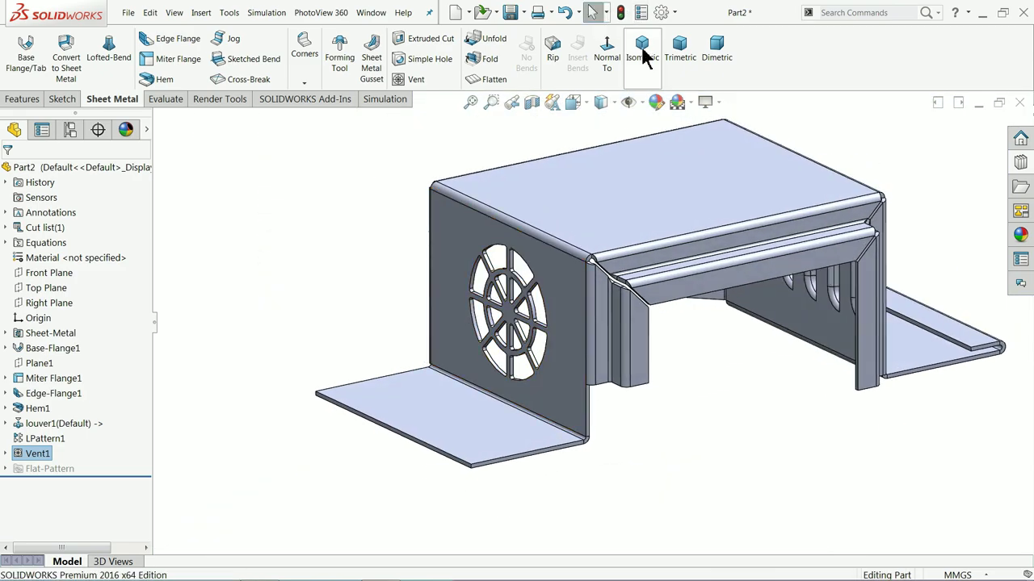
{"action": "middle_click_drag", "start_coordinate": [685, 233], "coordinate": [667, 277]}
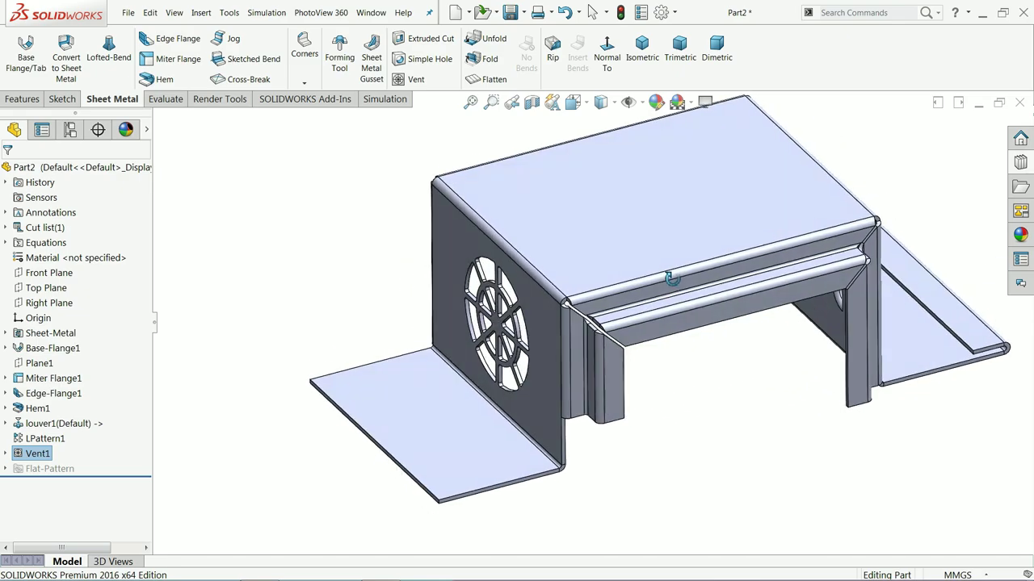
{"action": "scroll", "coordinate": [507, 439], "scroll_direction": "down", "scroll_amount": 3}
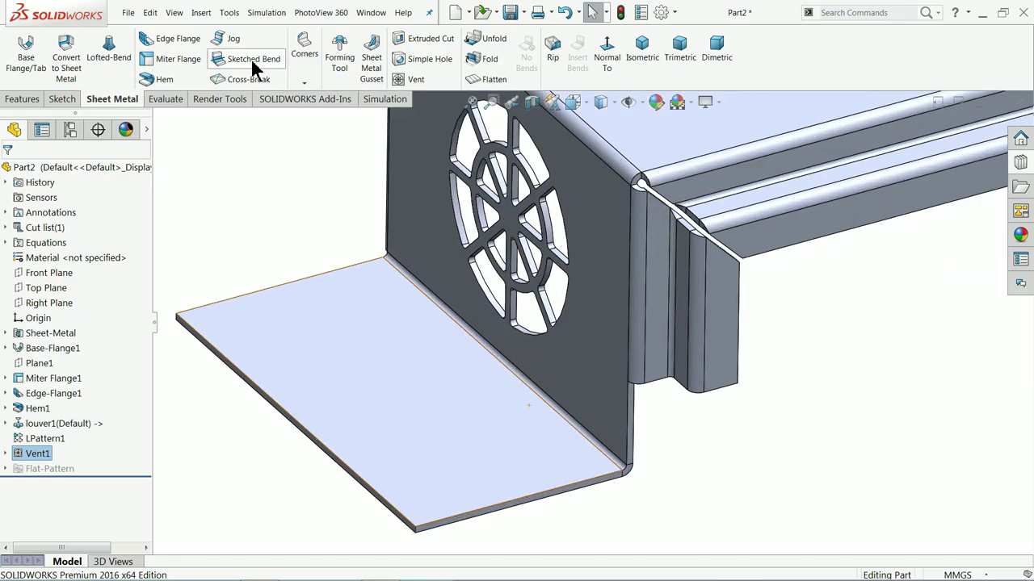
{"action": "left_click", "coordinate": [62, 98]}
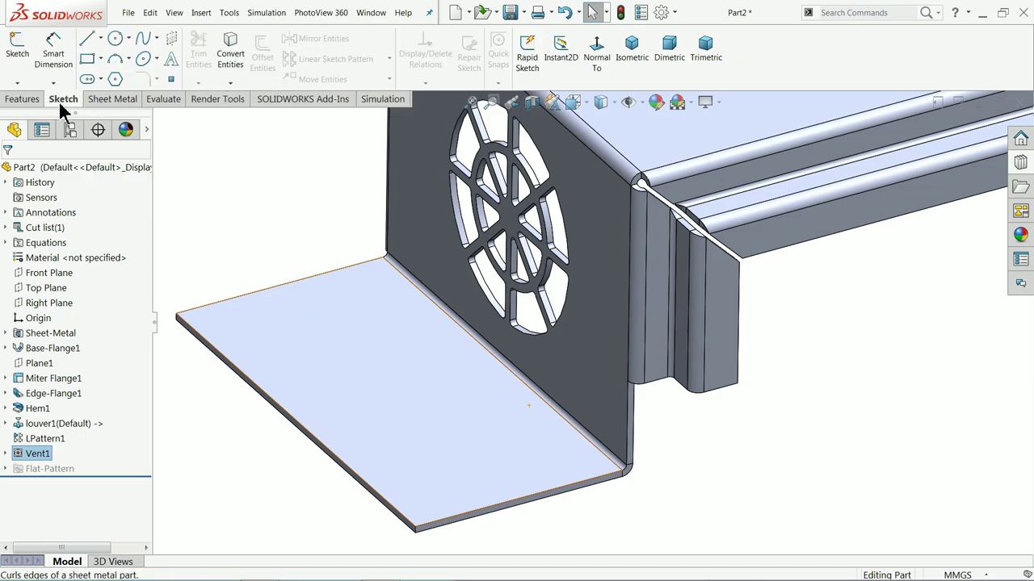
{"action": "left_click", "coordinate": [239, 305]}
{"action": "left_click", "coordinate": [16, 50]}
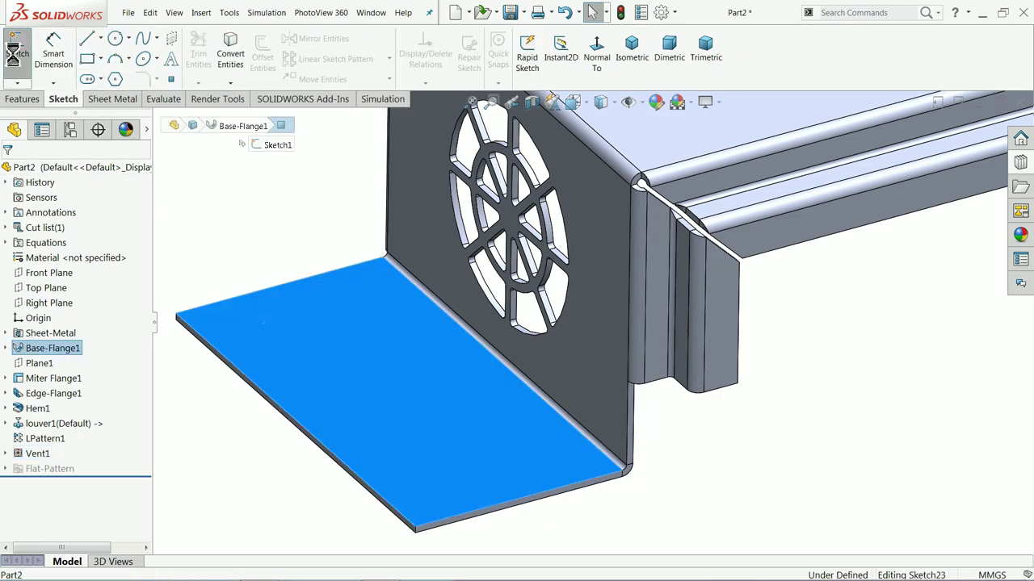
{"action": "left_click", "coordinate": [87, 42]}
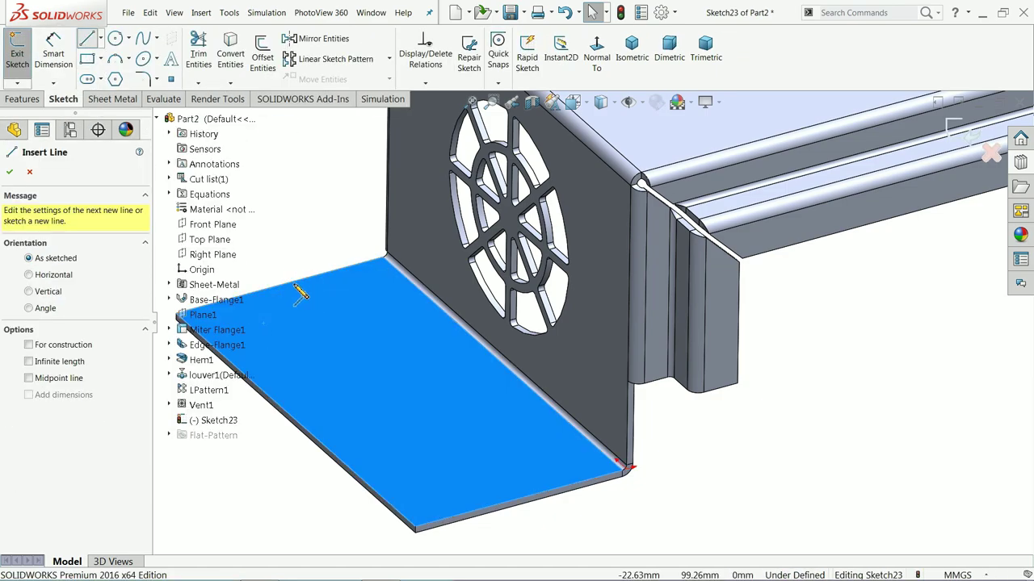
{"action": "left_click", "coordinate": [266, 390]}
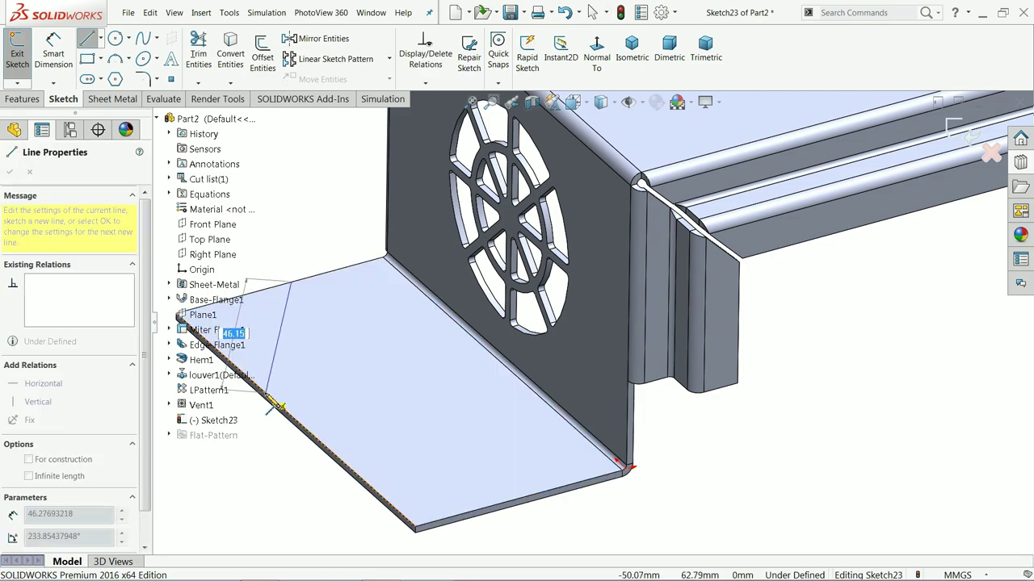
{"action": "right_click", "coordinate": [313, 381]}
{"action": "left_click", "coordinate": [339, 383]}
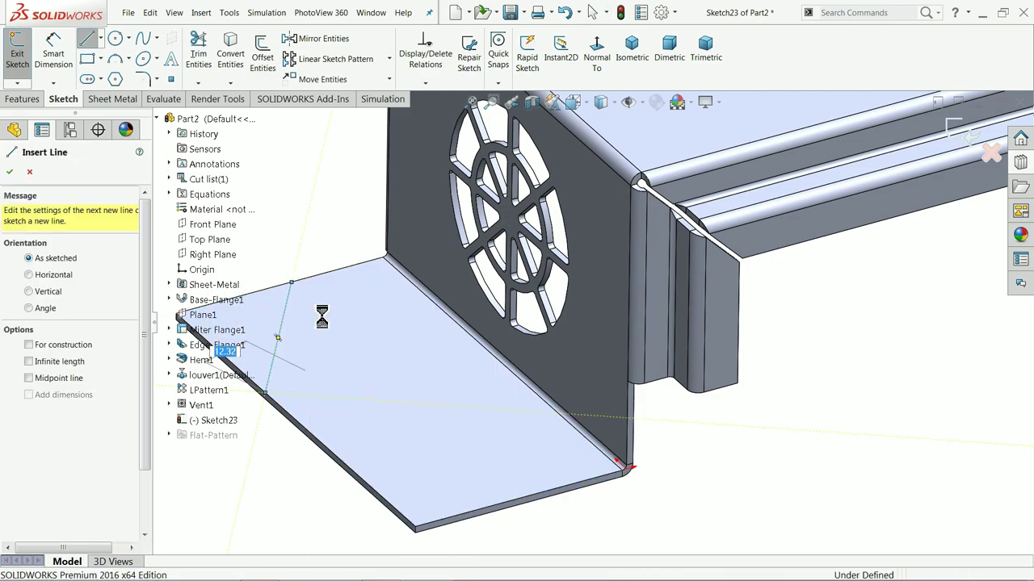
Create Sketched Bend1, folding the flange corner up 45° along the sketched line.
{"action": "left_click", "coordinate": [113, 99]}
{"action": "left_click", "coordinate": [220, 64]}
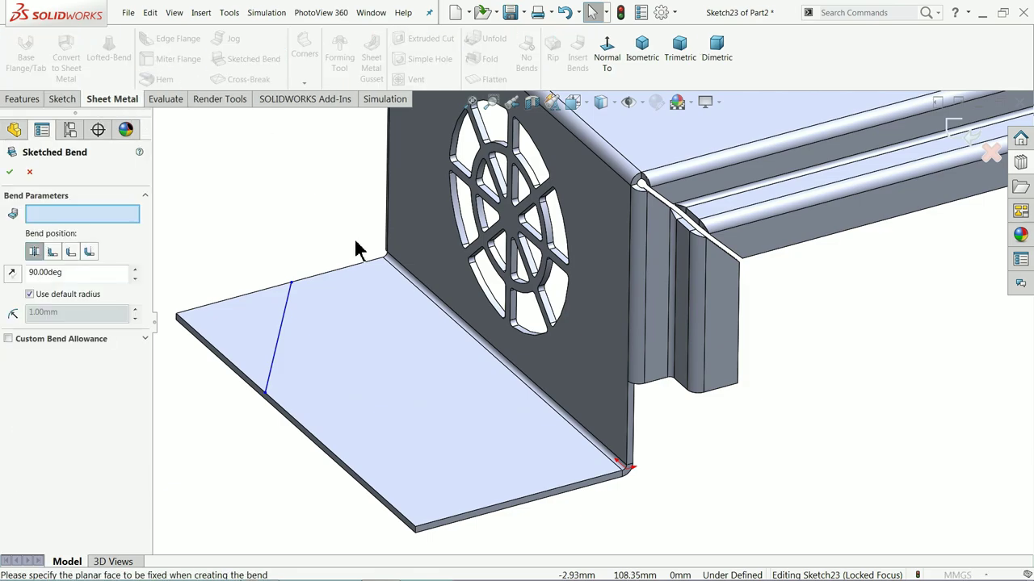
{"action": "left_click", "coordinate": [331, 333]}
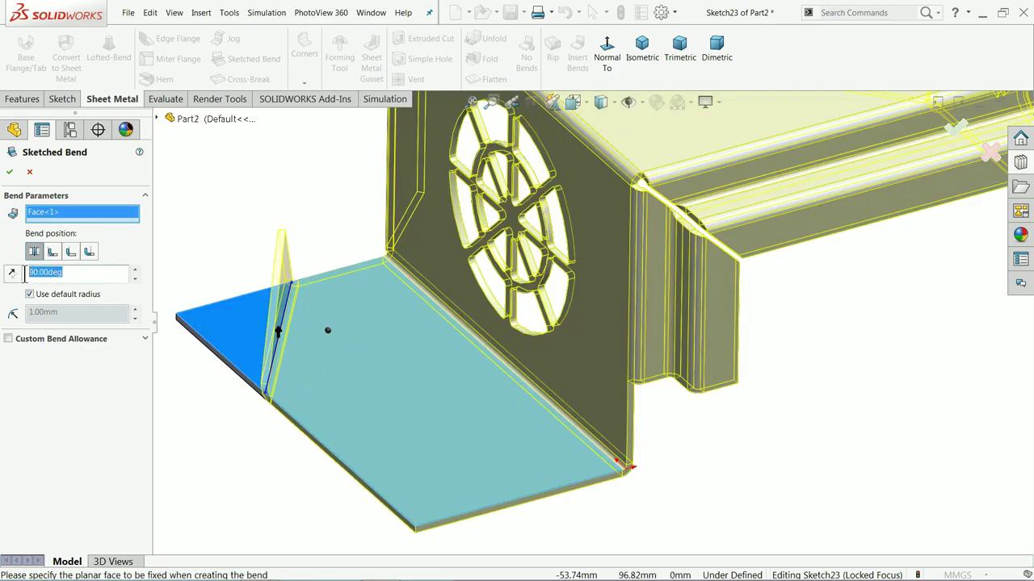
{"action": "type", "text": "45"}
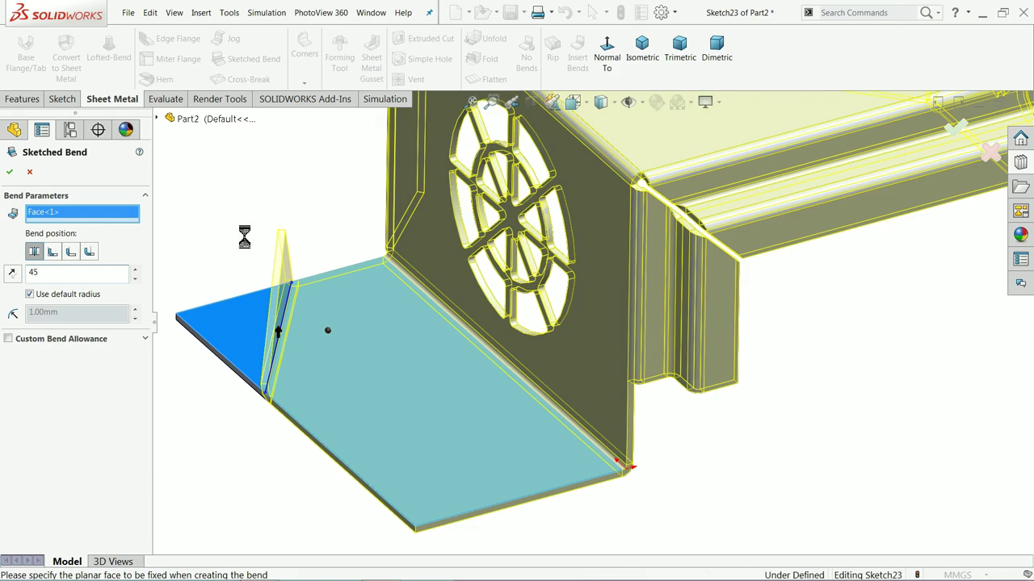
{"action": "left_click", "coordinate": [59, 253]}
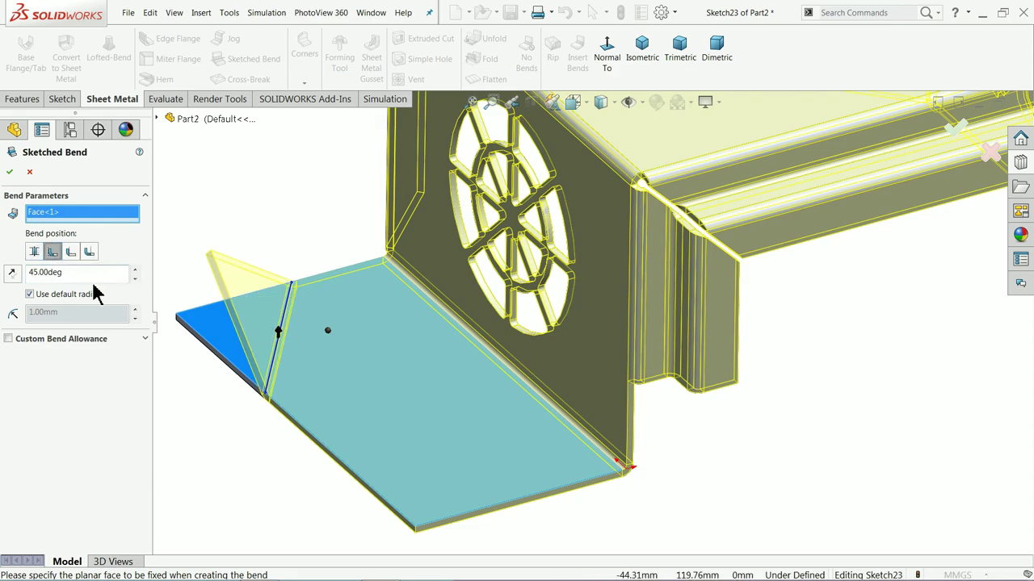
{"action": "left_click", "coordinate": [10, 172]}
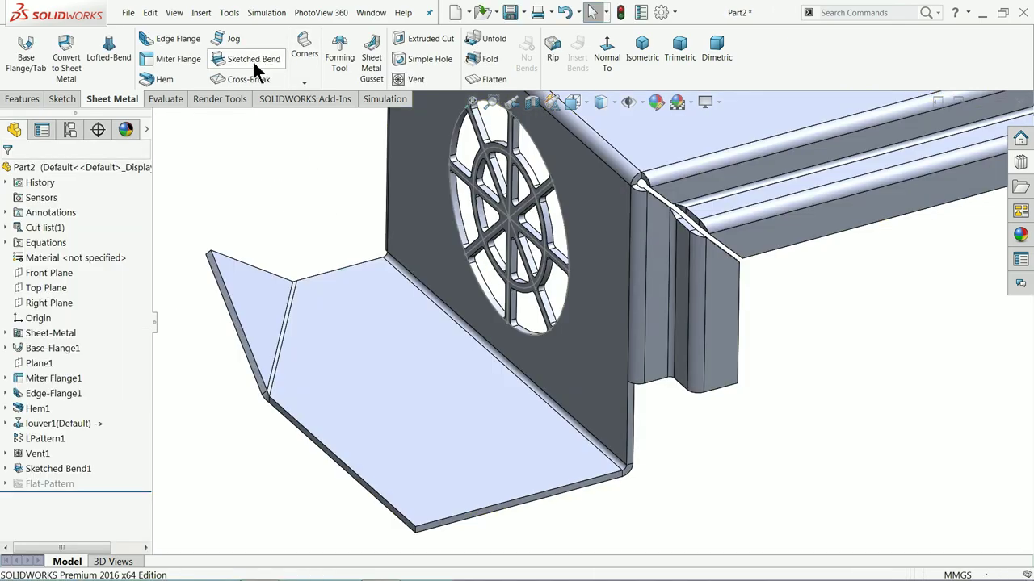
Apply a 10 mm Break-Corner chamfer to the folded tab and large flange faces.
{"action": "left_click", "coordinate": [302, 84]}
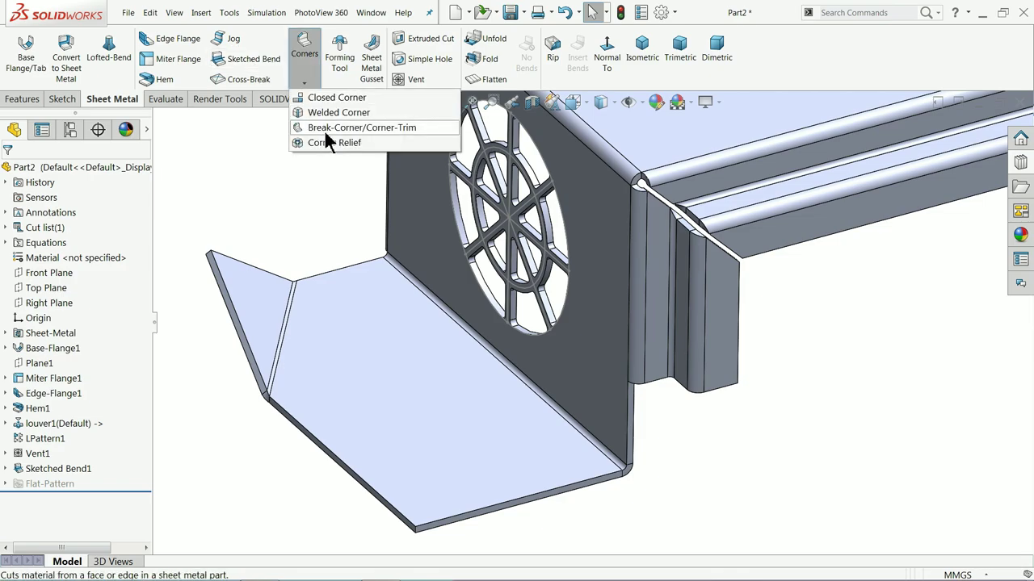
{"action": "left_click", "coordinate": [324, 127]}
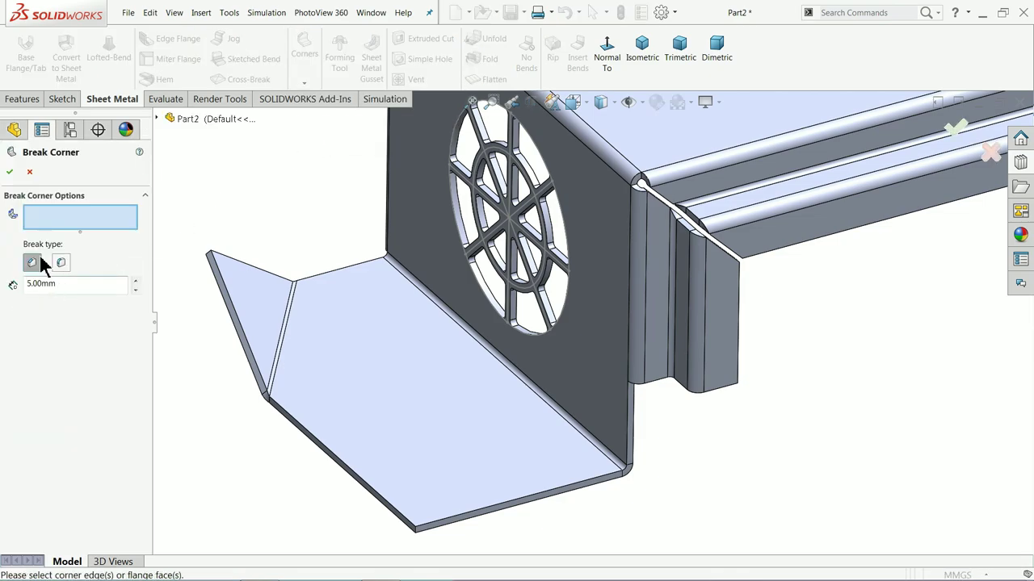
{"action": "left_click", "coordinate": [247, 304]}
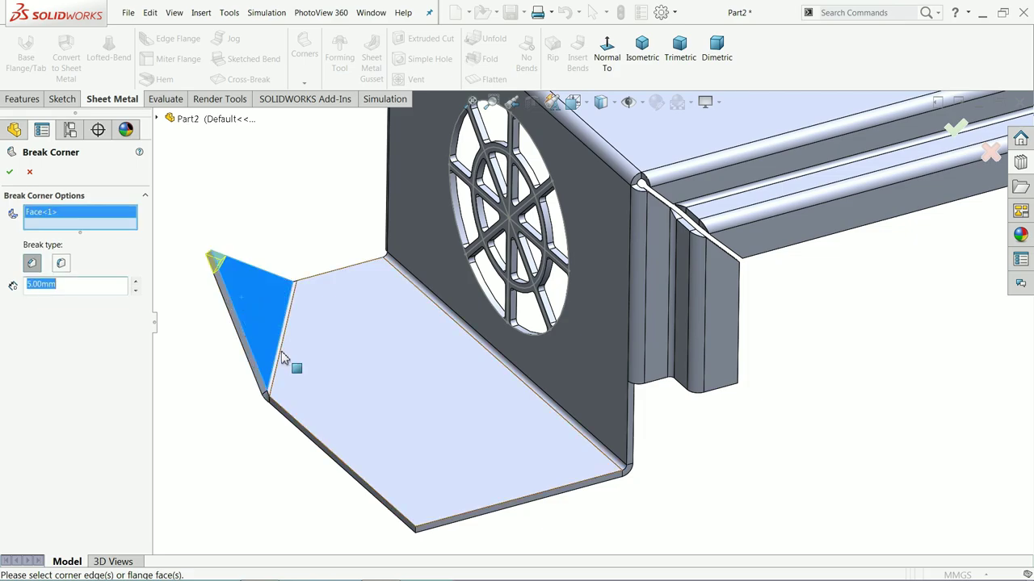
{"action": "left_click", "coordinate": [436, 505]}
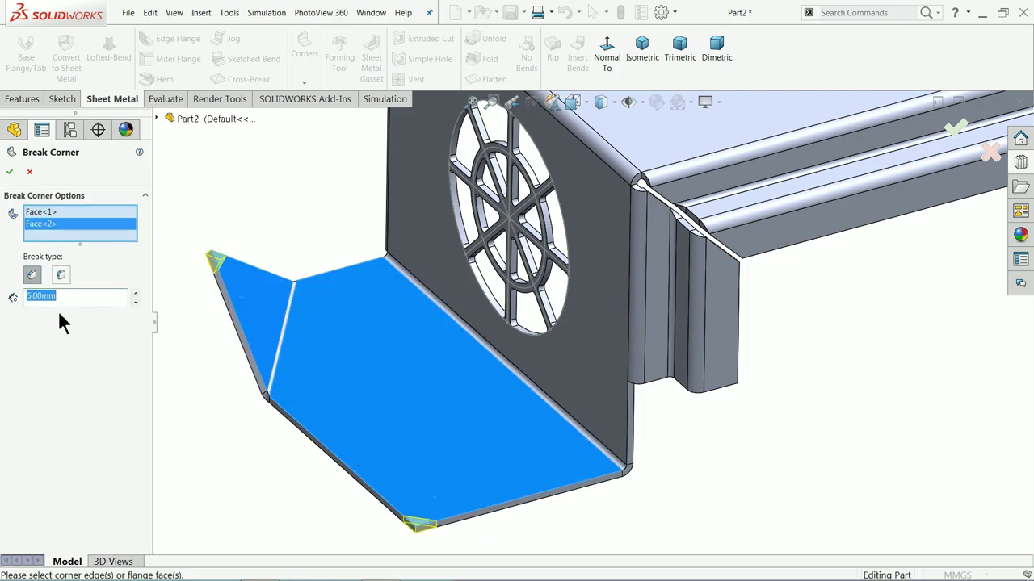
{"action": "type", "text": "10"}
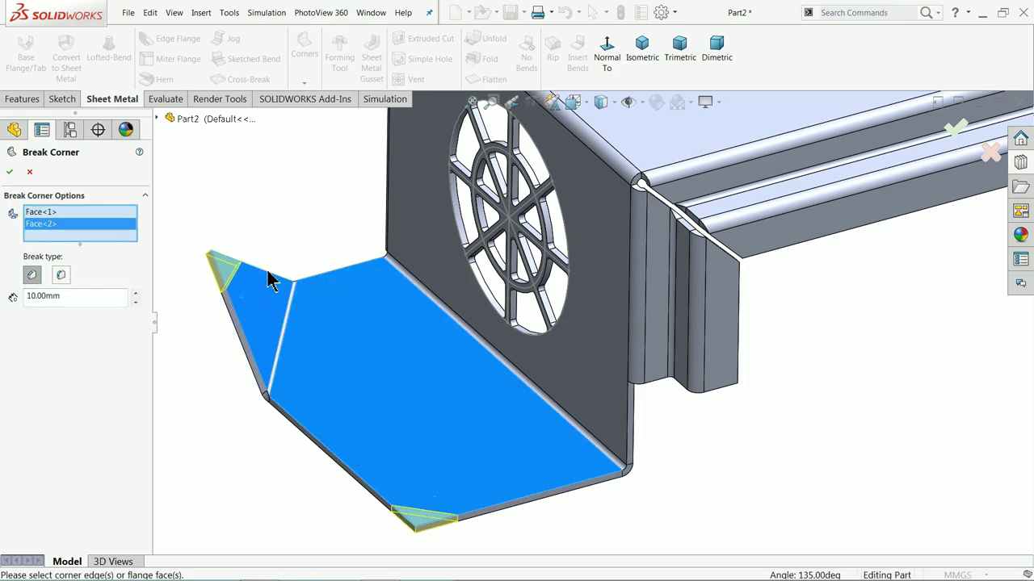
{"action": "scroll", "coordinate": [282, 275], "scroll_direction": "up", "scroll_amount": 3}
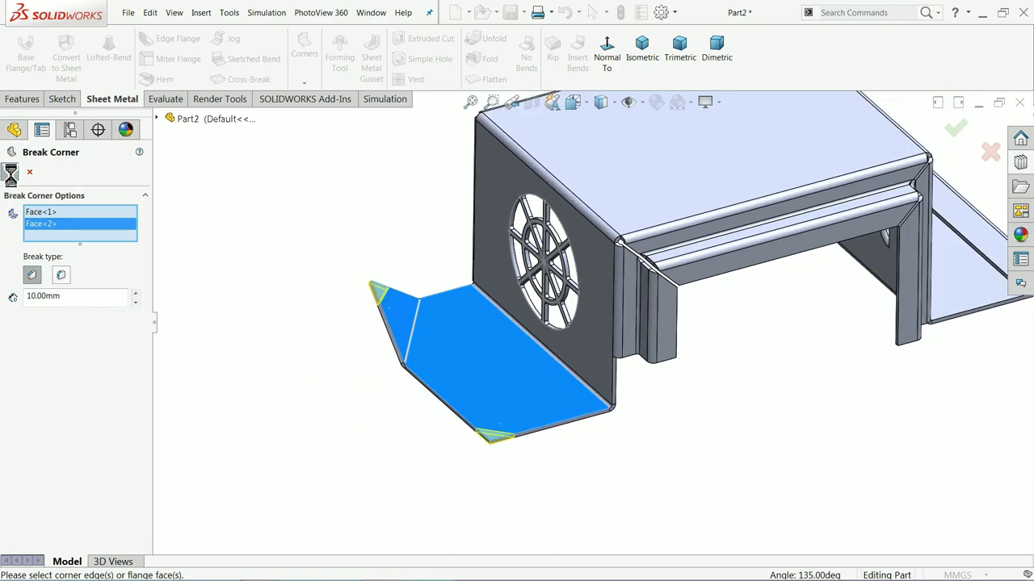
{"action": "left_click", "coordinate": [10, 171]}
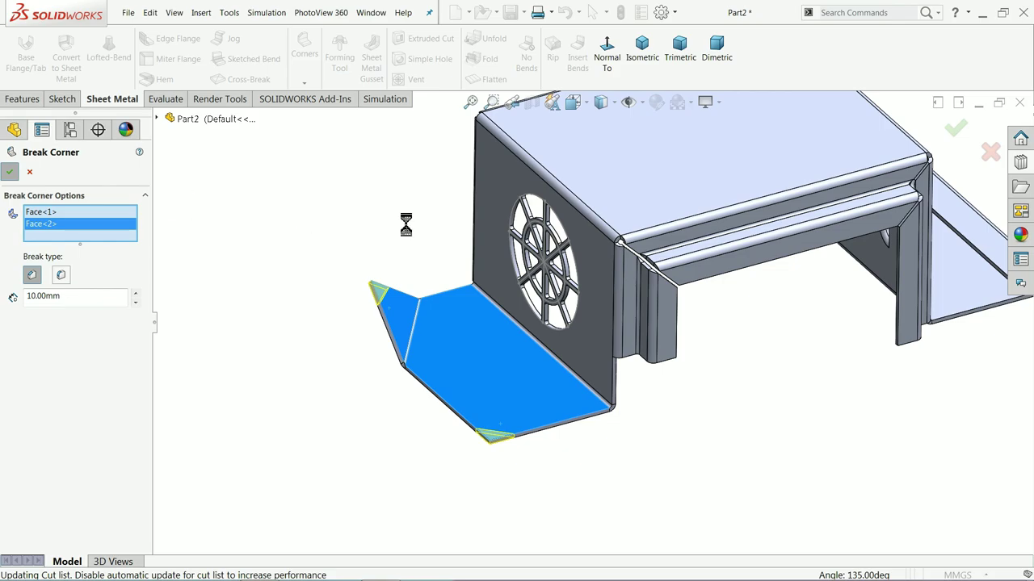
Hide the leftover sketch shown over the enclosure.
{"action": "scroll", "coordinate": [403, 231], "scroll_direction": "up", "scroll_amount": 5}
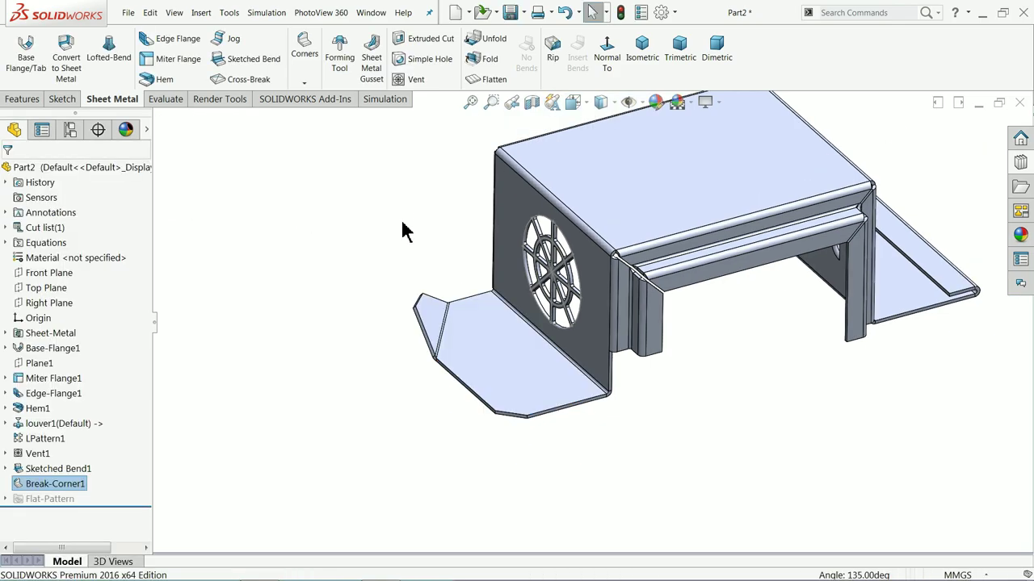
{"action": "scroll", "coordinate": [720, 272], "scroll_direction": "down", "scroll_amount": 3}
{"action": "middle_click_drag", "start_coordinate": [759, 251], "coordinate": [548, 288]}
{"action": "scroll", "coordinate": [509, 279], "scroll_direction": "down", "scroll_amount": 3}
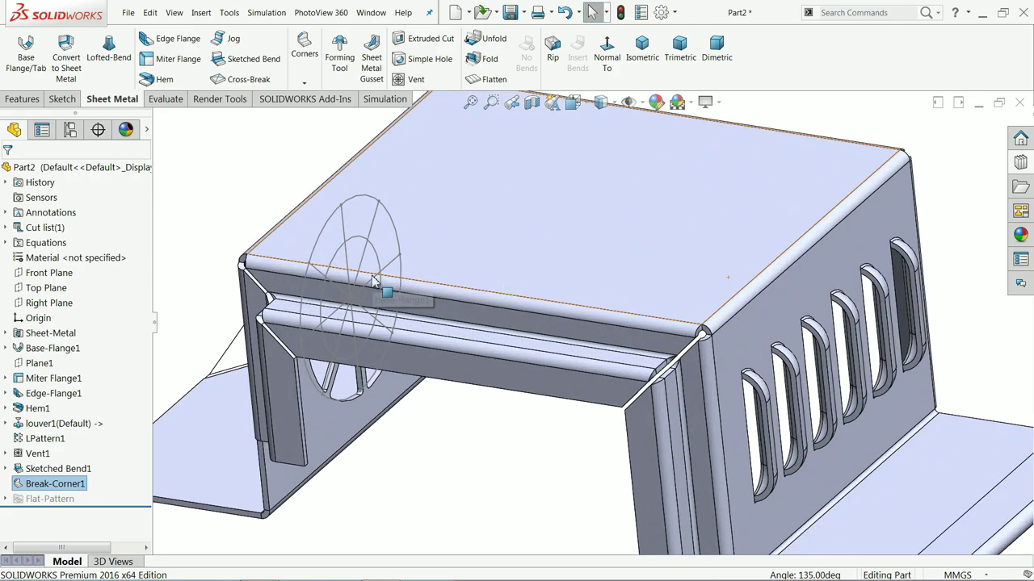
{"action": "right_click", "coordinate": [394, 264]}
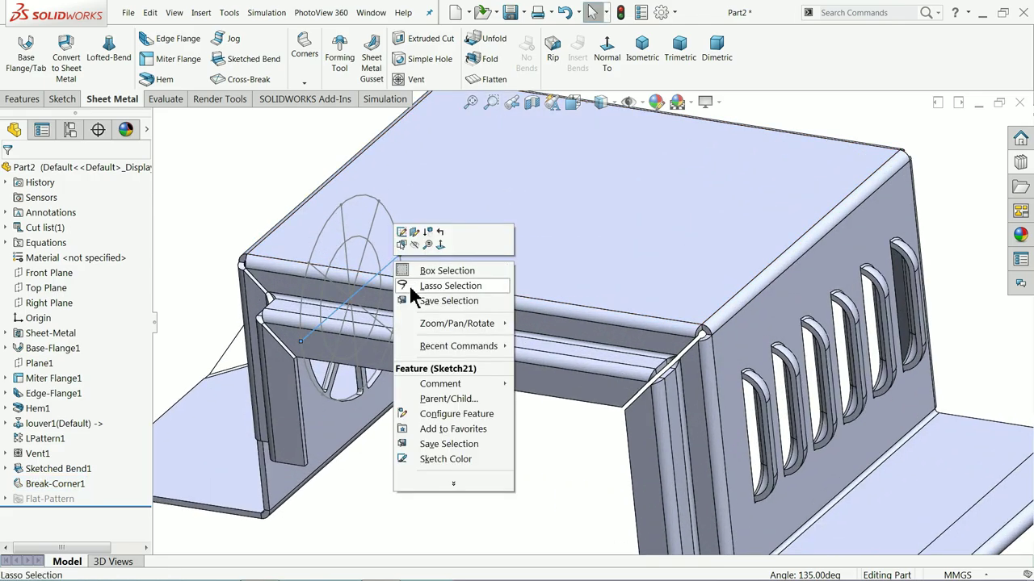
{"action": "left_click", "coordinate": [414, 240]}
Flatten the part to show its flat pattern with vent, louvers and holes.
{"action": "scroll", "coordinate": [452, 239], "scroll_direction": "up", "scroll_amount": 5}
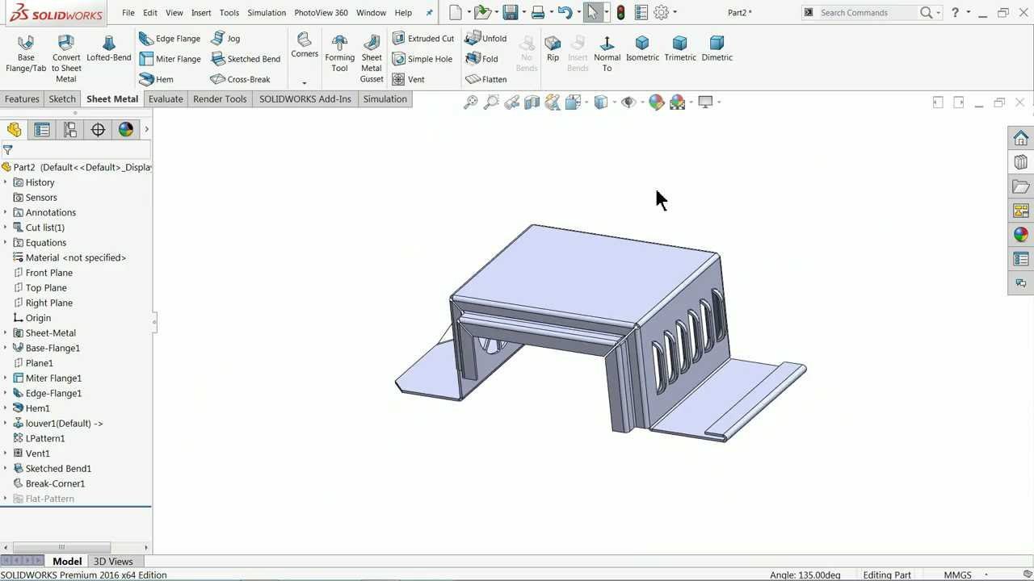
{"action": "mouse_move", "coordinate": [656, 201]}
{"action": "middle_mouse_down"}
{"action": "mouse_move", "coordinate": [667, 169]}
{"action": "mouse_move", "coordinate": [669, 199]}
{"action": "mouse_move", "coordinate": [648, 184]}
{"action": "mouse_move", "coordinate": [657, 183]}
{"action": "middle_mouse_up"}
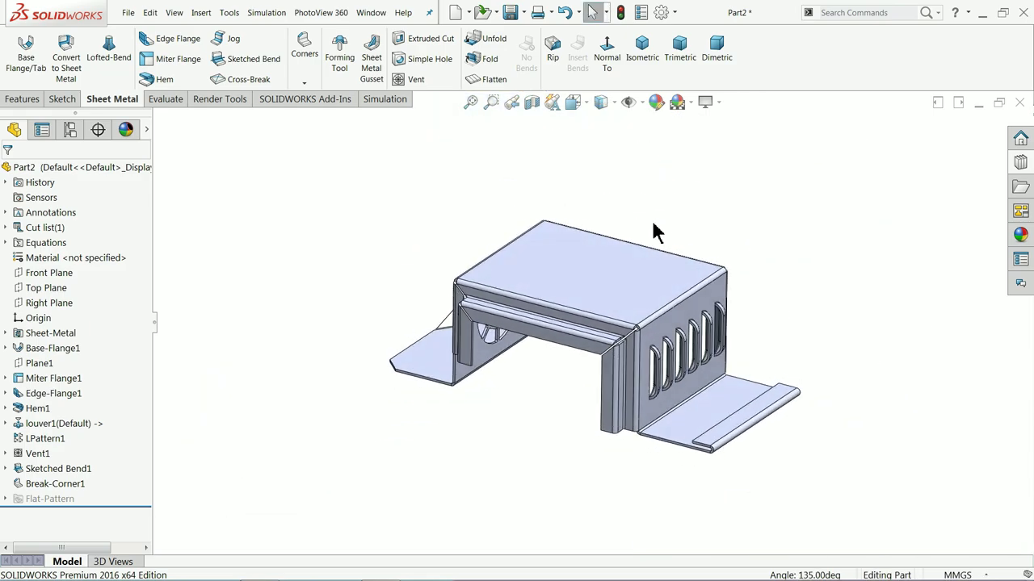
{"action": "scroll", "coordinate": [644, 348], "scroll_direction": "down", "scroll_amount": 3}
{"action": "scroll", "coordinate": [642, 355], "scroll_direction": "down", "scroll_amount": 1}
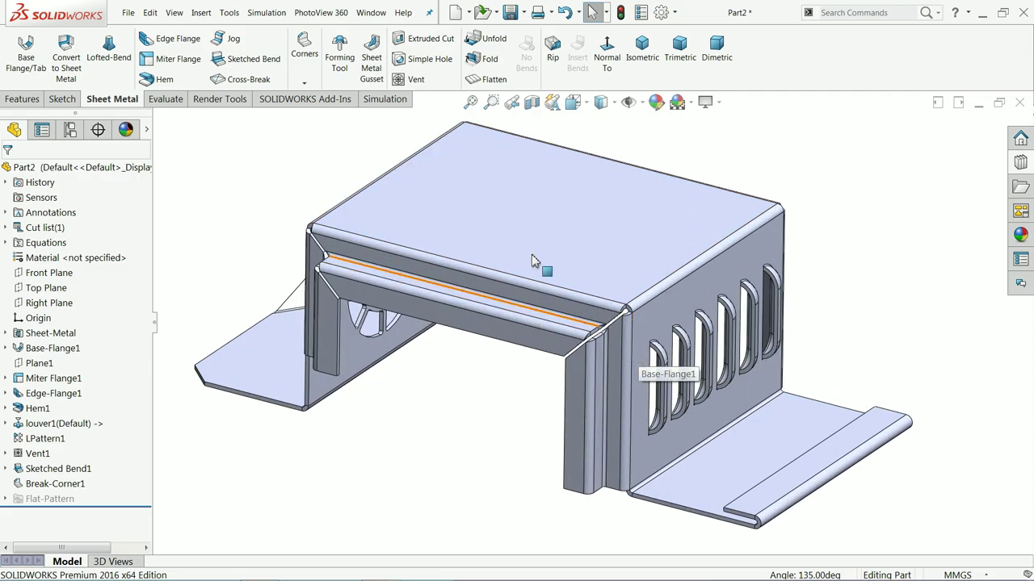
{"action": "left_click", "coordinate": [500, 80]}
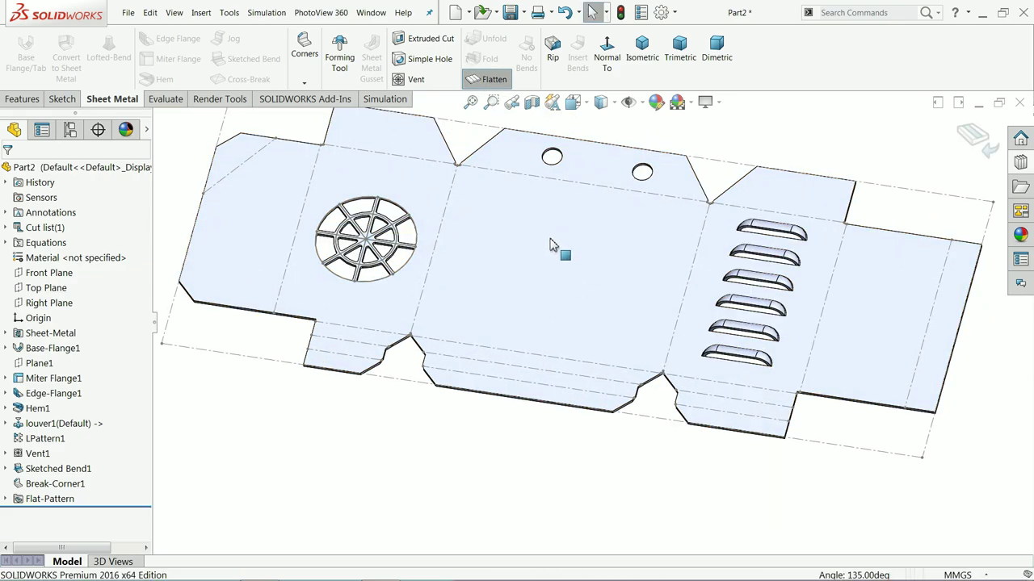
Right-click the flattened enclosure's flat pattern face to bring up its options.
{"action": "right_click", "coordinate": [546, 236]}
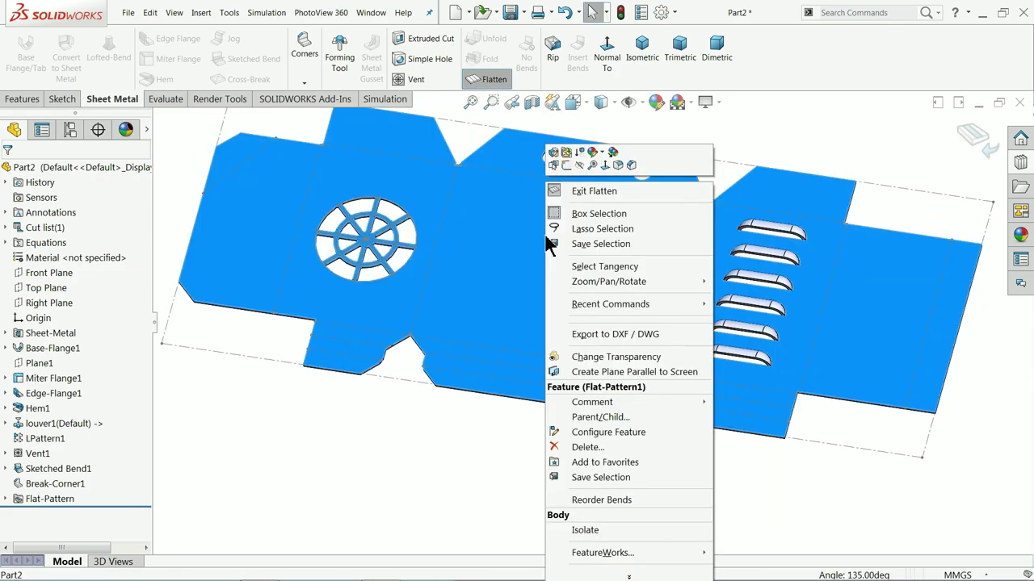
Start exporting the flat pattern to a DXF file named 'drw'.
{"action": "left_click", "coordinate": [594, 334]}
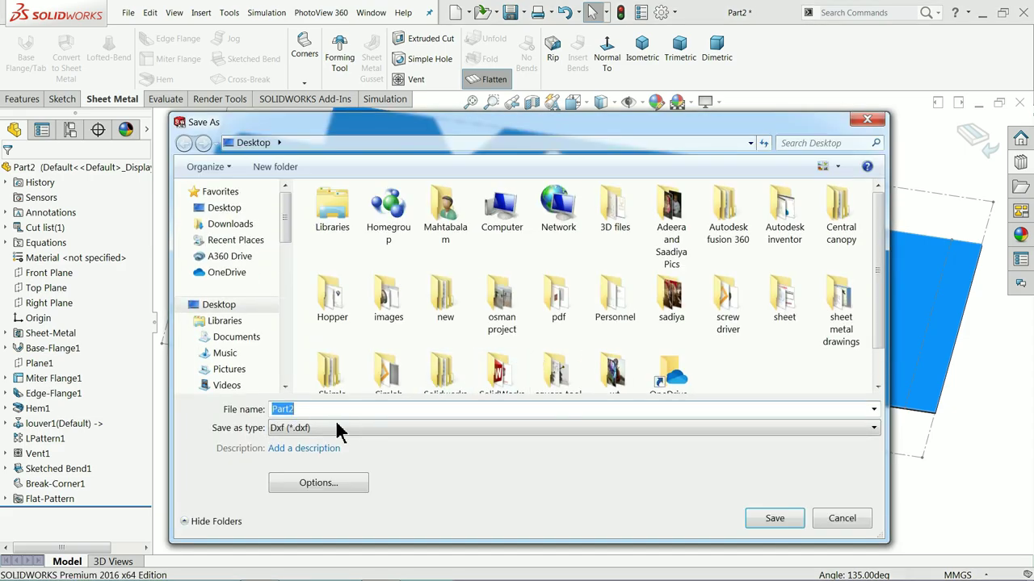
{"action": "type", "text": "drw"}
{"action": "left_click", "coordinate": [774, 519]}
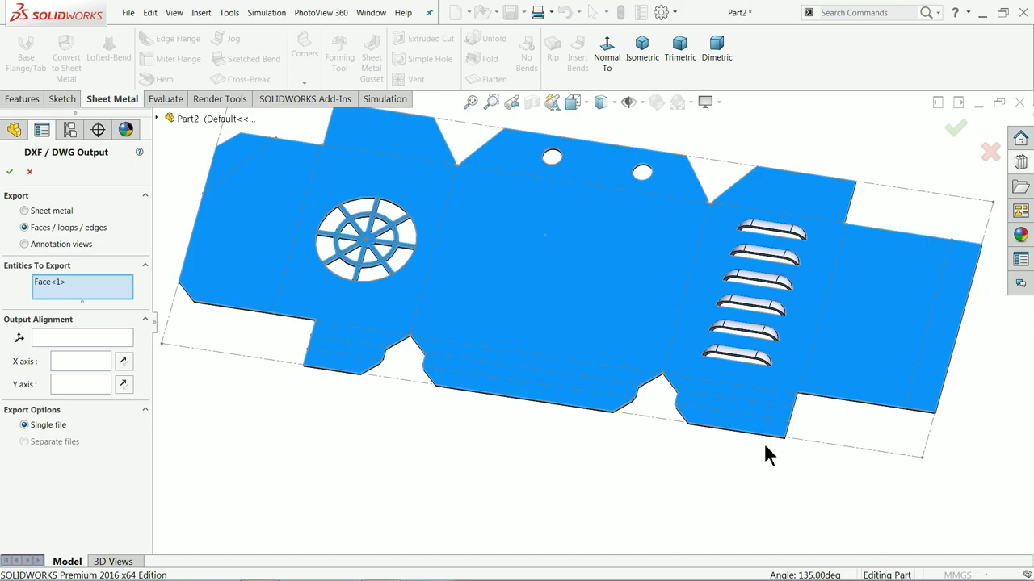
Output the flat pattern as sheet-metal geometry and save the cleaned-up DXF.
{"action": "left_click", "coordinate": [38, 212]}
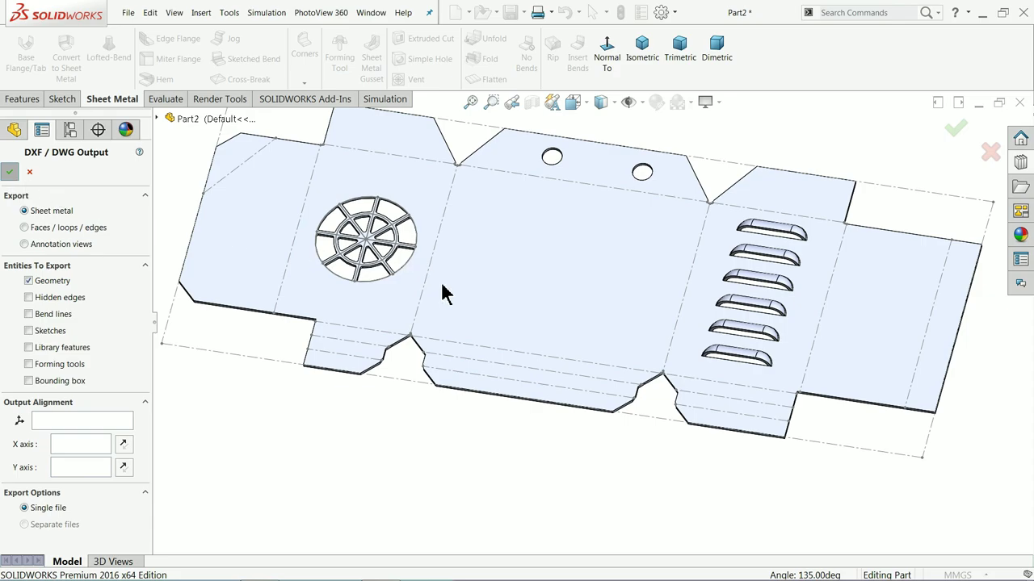
{"action": "key", "text": "Return"}
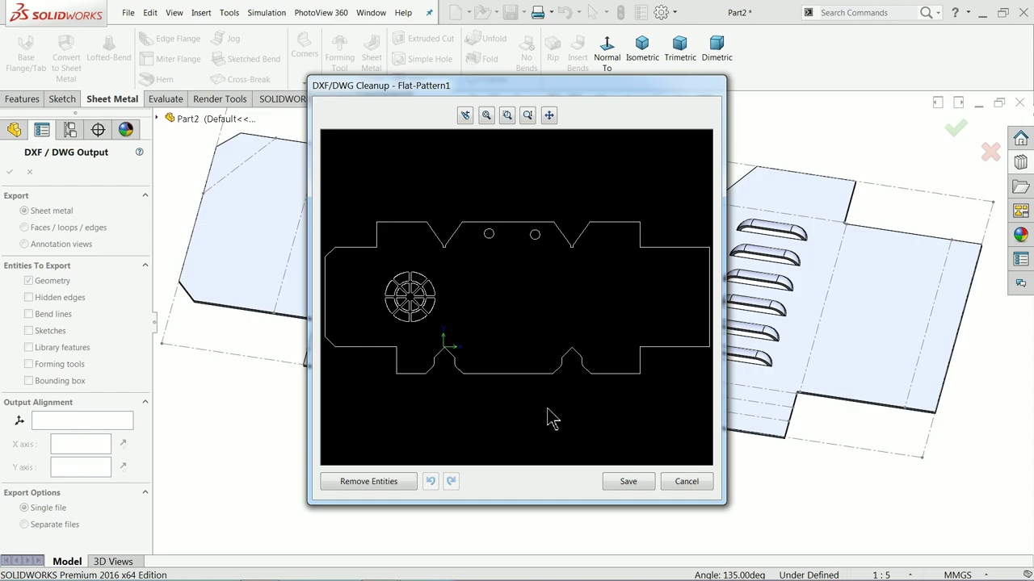
{"action": "left_click", "coordinate": [629, 483]}
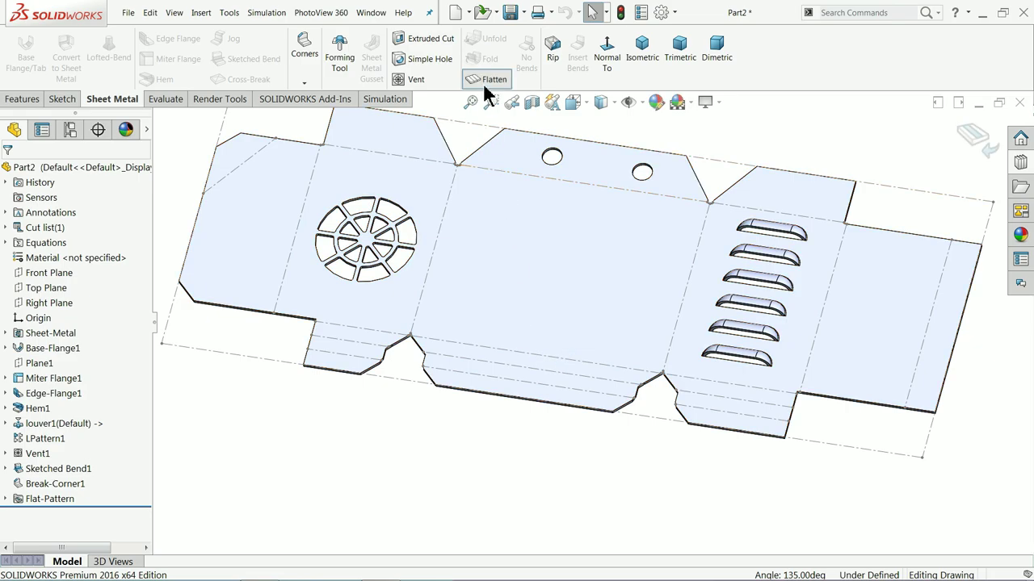
Fold Part2 back into 3D and show it in isometric view.
{"action": "left_click", "coordinate": [492, 79]}
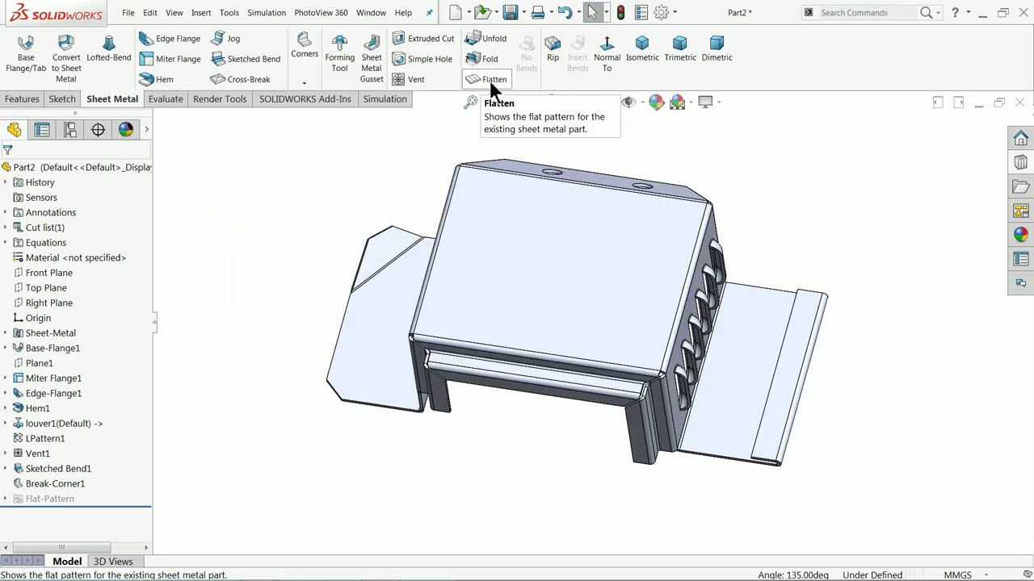
{"action": "left_click", "coordinate": [651, 52]}
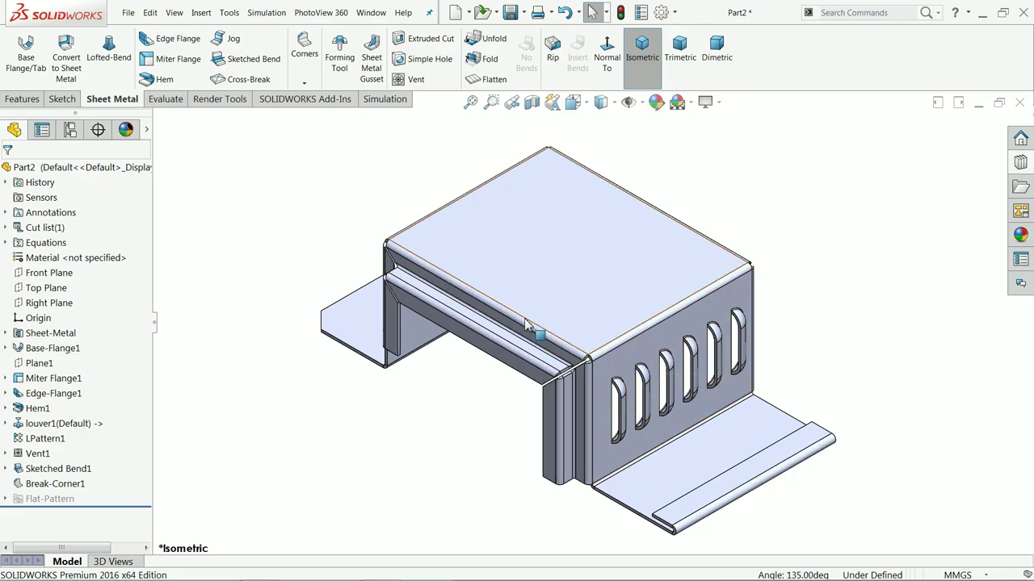
{"action": "scroll", "coordinate": [602, 391], "scroll_direction": "up", "scroll_amount": 2}
{"action": "scroll", "coordinate": [614, 380], "scroll_direction": "down", "scroll_amount": 2}
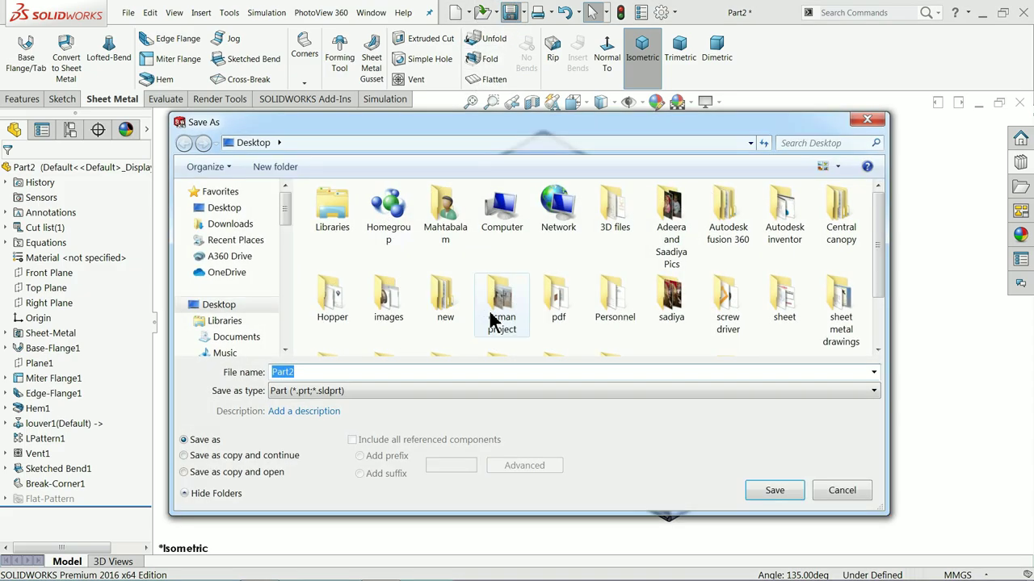
Save Part2 with the file name 'elec enclosure'.
{"action": "type", "text": "elec enclosure"}
{"action": "key", "text": "Return"}
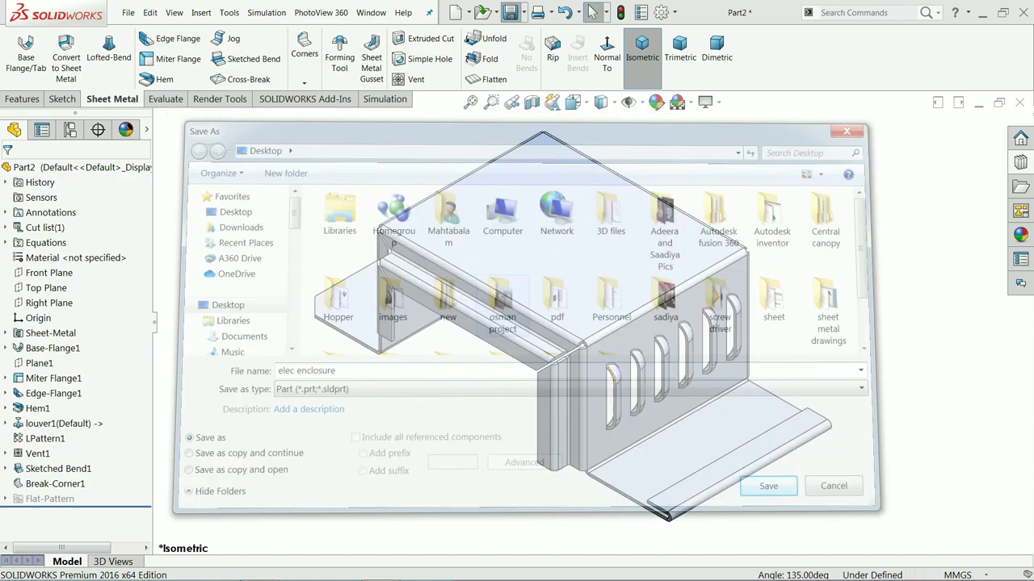
Make a drawing from the elec enclosure part on a B (ANSI) Landscape sheet.
{"action": "left_click", "coordinate": [469, 13]}
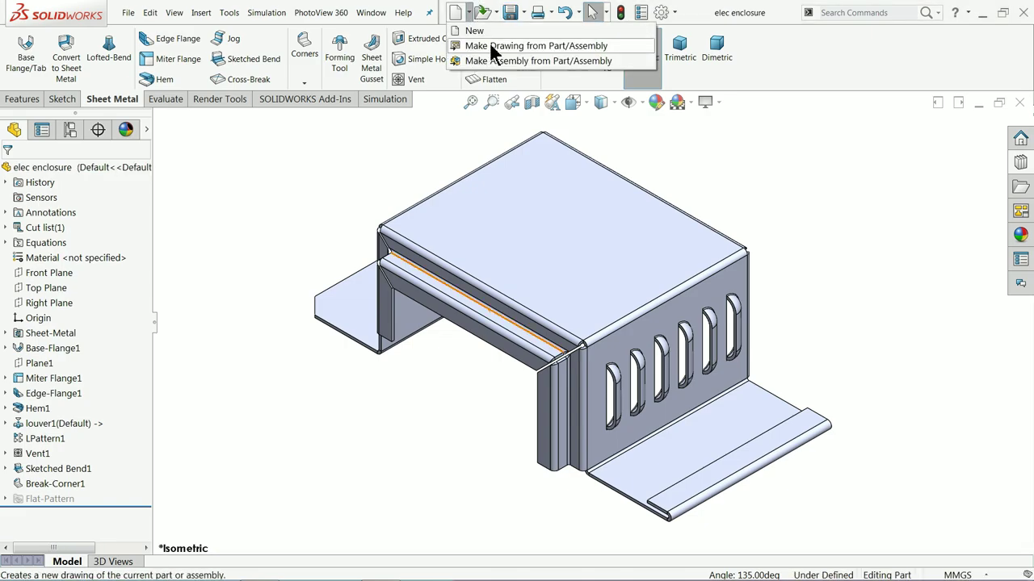
{"action": "left_click", "coordinate": [491, 47]}
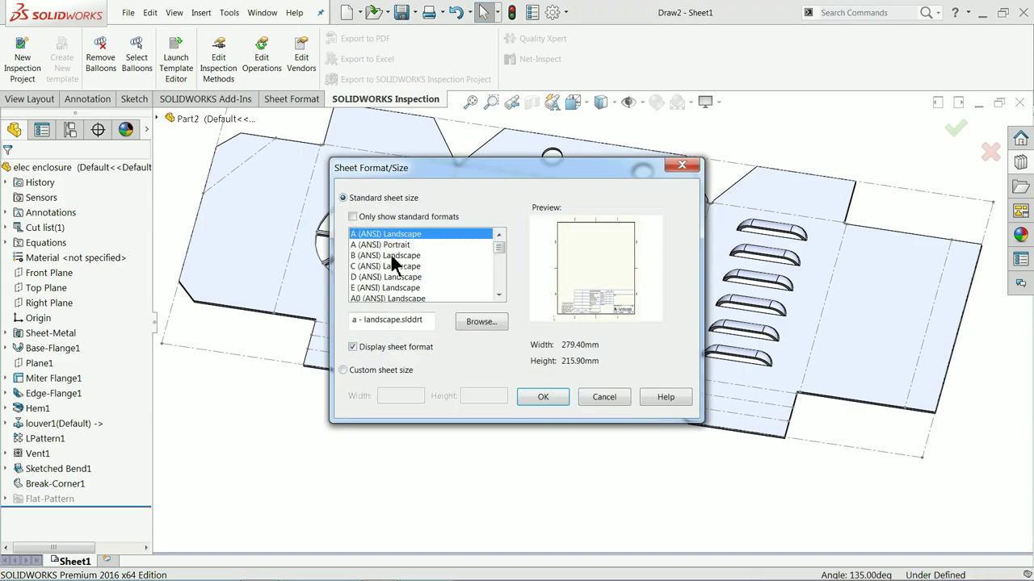
{"action": "left_click", "coordinate": [391, 256]}
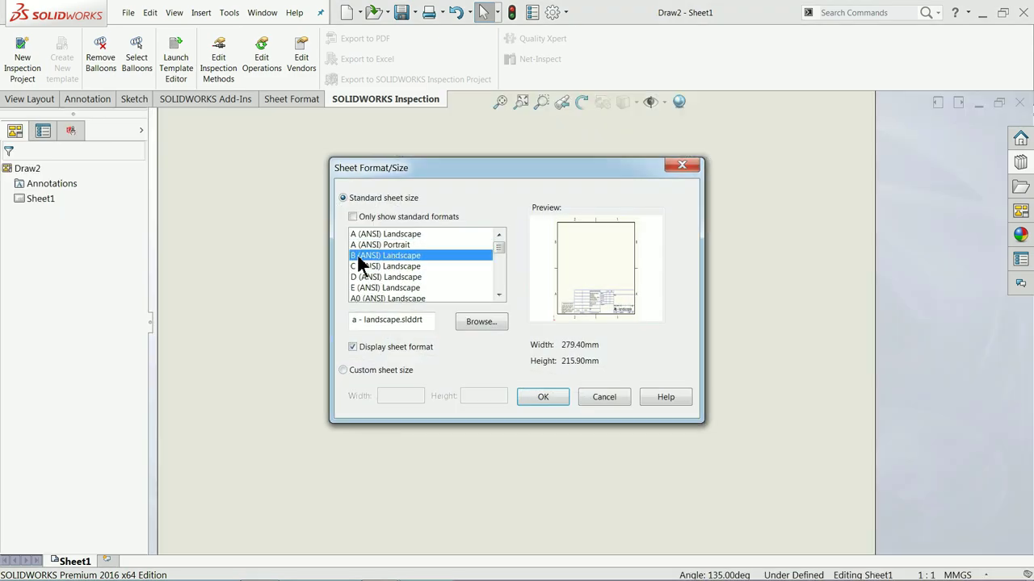
{"action": "left_click", "coordinate": [541, 400]}
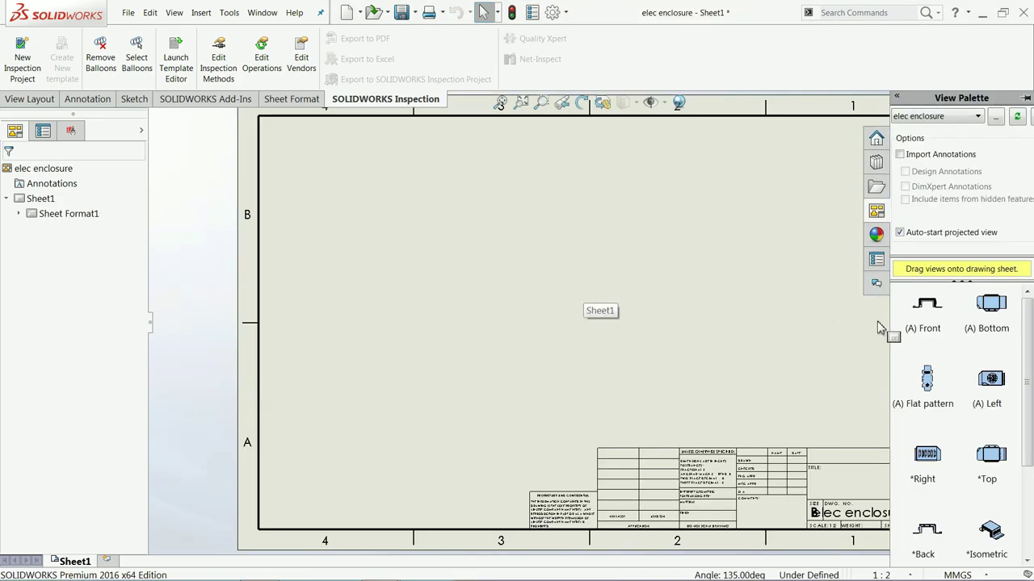
Place the front view from the View Palette with projected top and left views.
{"action": "mouse_move", "coordinate": [927, 310]}
{"action": "left_mouse_down"}
{"action": "mouse_move", "coordinate": [854, 346]}
{"action": "mouse_move", "coordinate": [415, 369]}
{"action": "mouse_move", "coordinate": [630, 361]}
{"action": "left_mouse_up"}
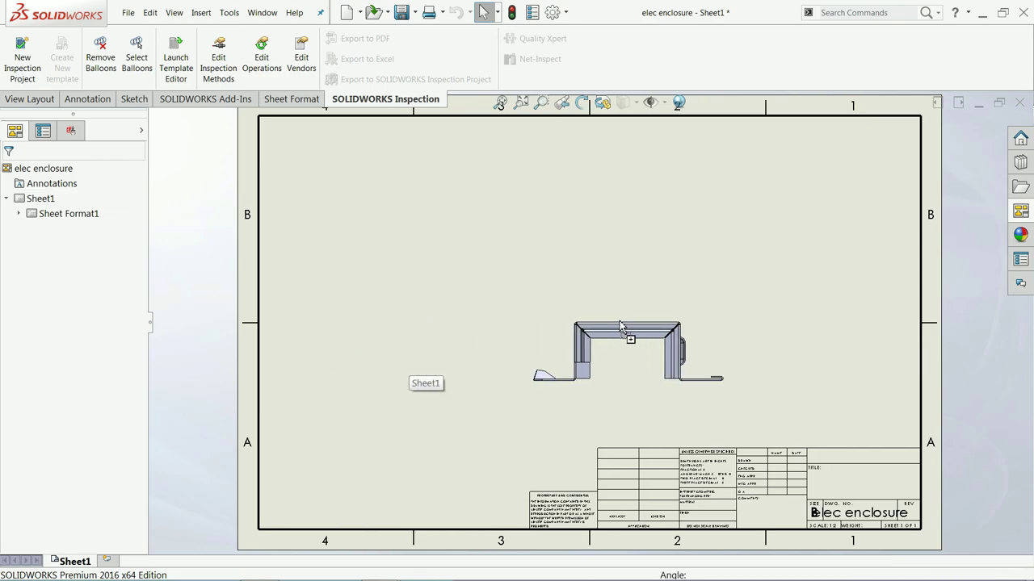
{"action": "left_click", "coordinate": [623, 232]}
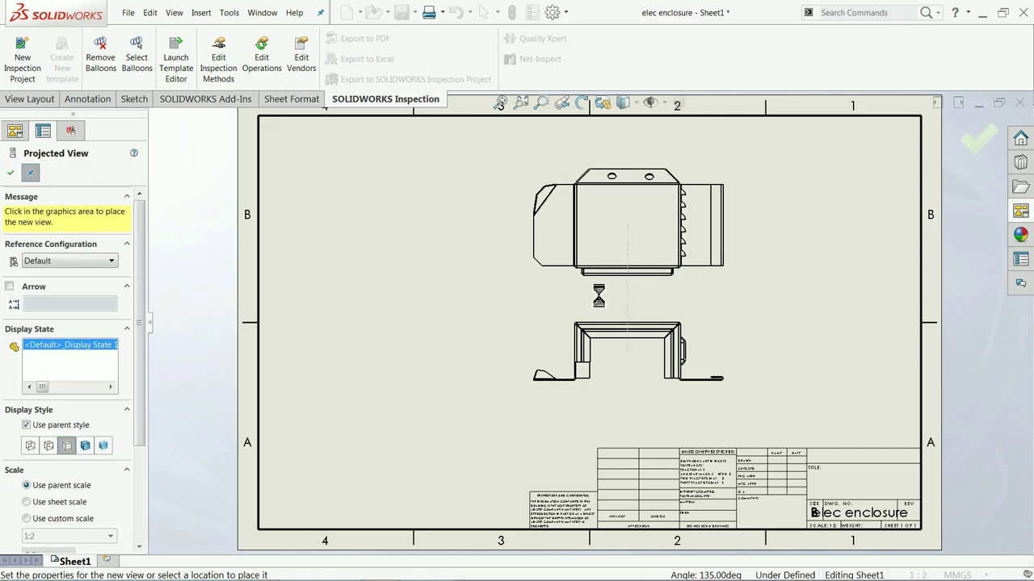
{"action": "left_click", "coordinate": [424, 360]}
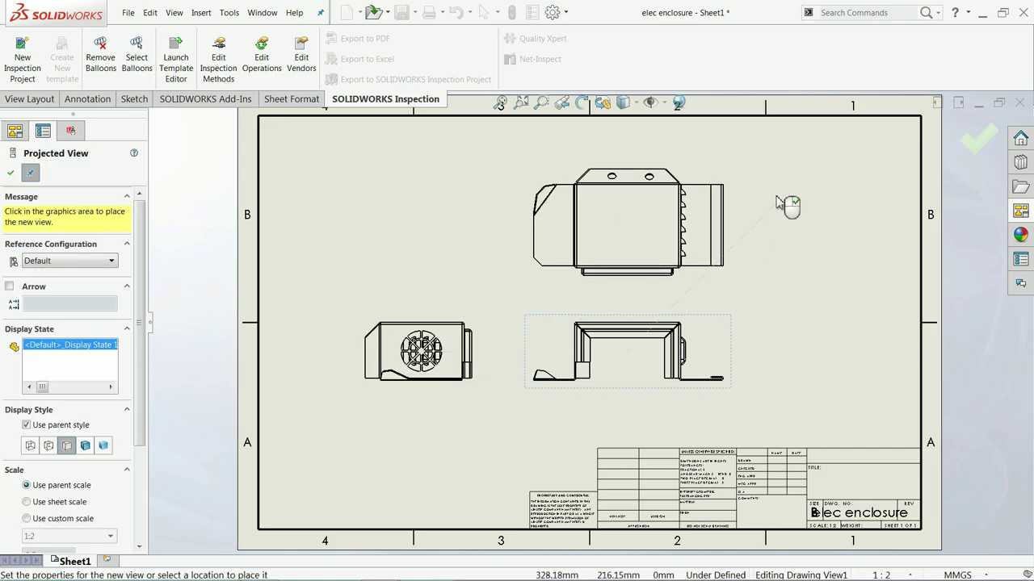
{"action": "left_click", "coordinate": [10, 172]}
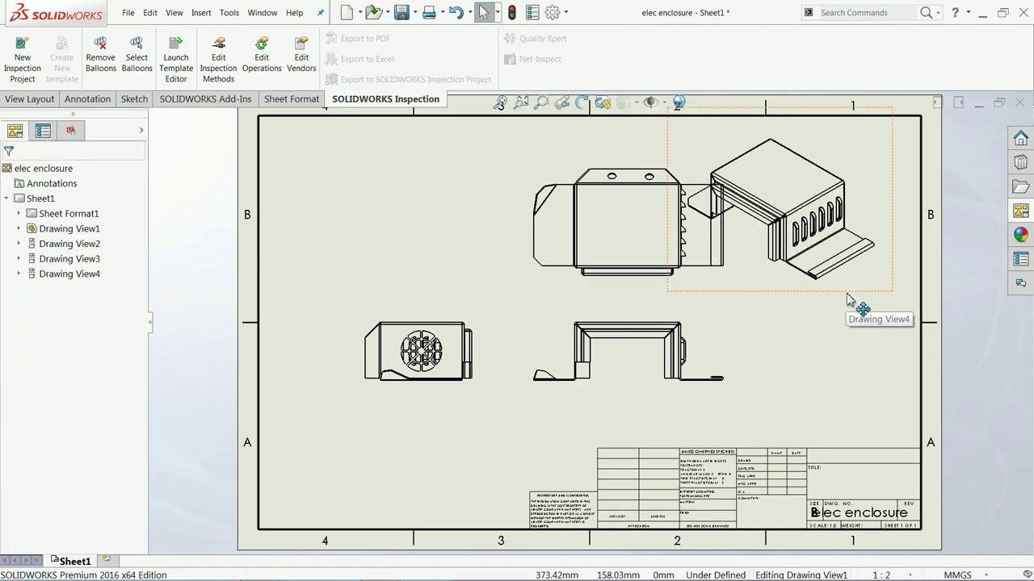
Reposition the isometric, front and top views on Sheet1.
{"action": "left_click_drag", "start_coordinate": [853, 300], "coordinate": [892, 295]}
{"action": "left_click", "coordinate": [570, 386]}
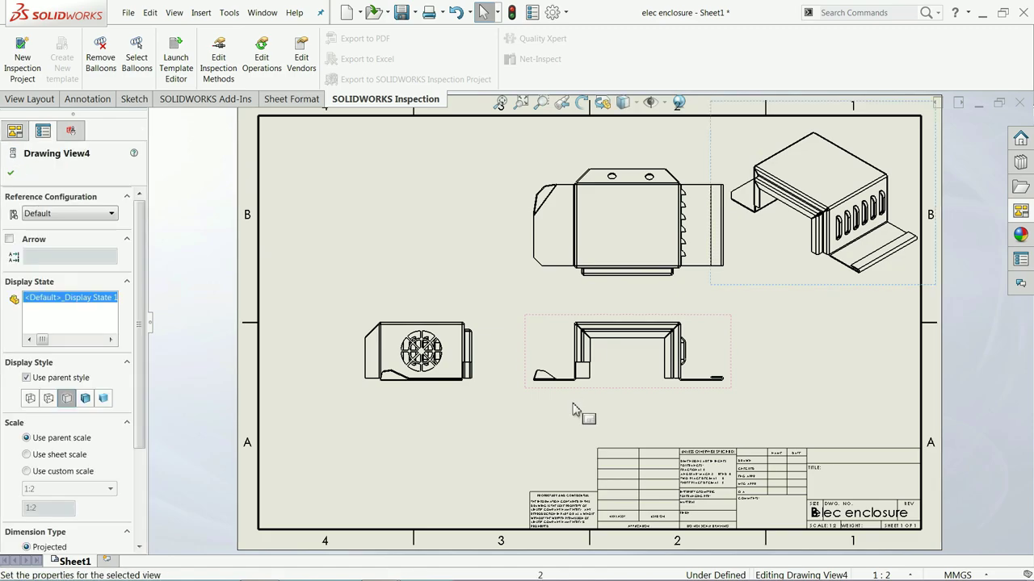
{"action": "left_click_drag", "start_coordinate": [530, 397], "coordinate": [494, 394]}
{"action": "left_click_drag", "start_coordinate": [138, 350], "coordinate": [138, 469]}
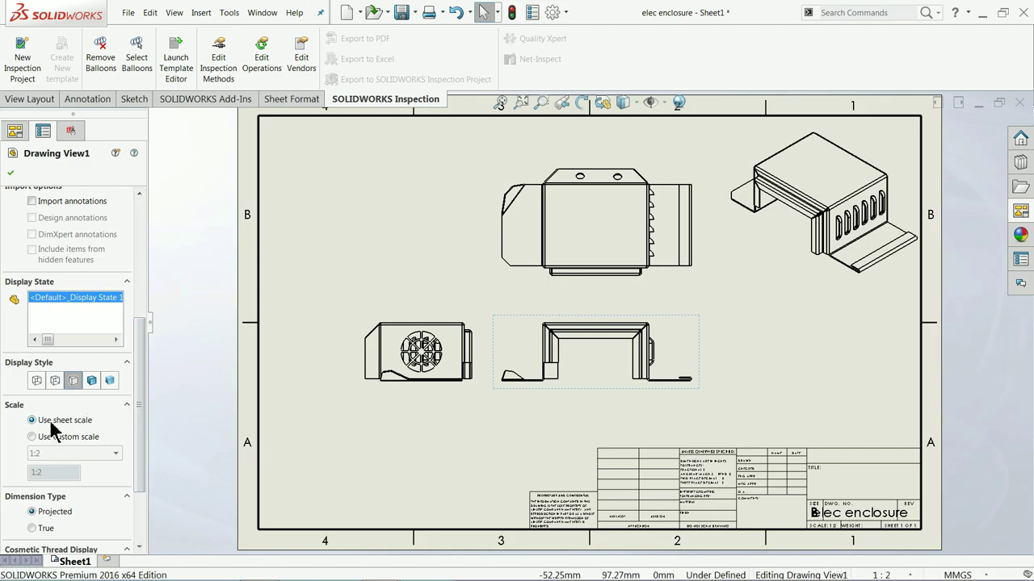
Import the model's design annotations into the front view.
{"action": "left_click_drag", "start_coordinate": [138, 364], "coordinate": [139, 312]}
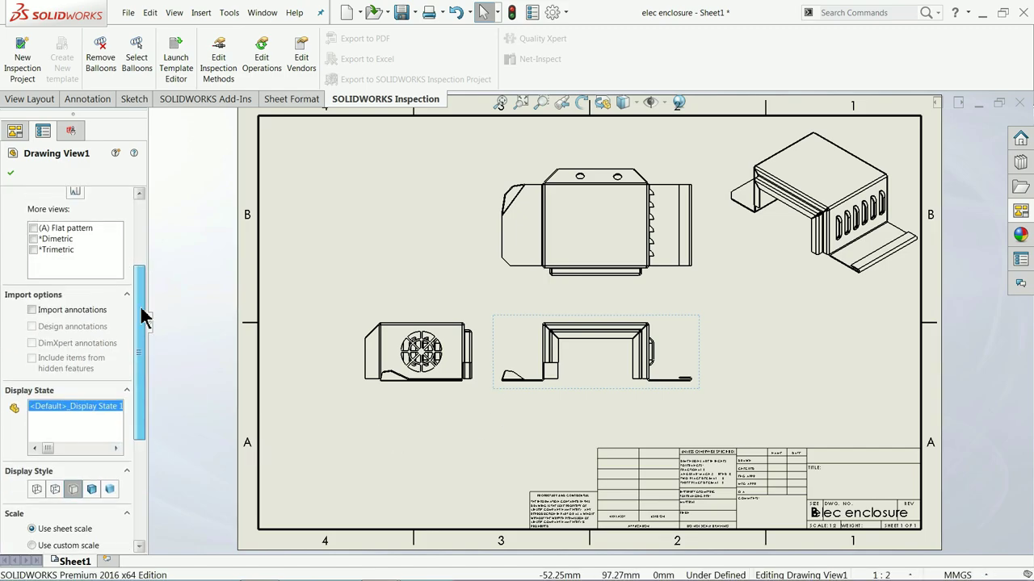
{"action": "left_click", "coordinate": [33, 310]}
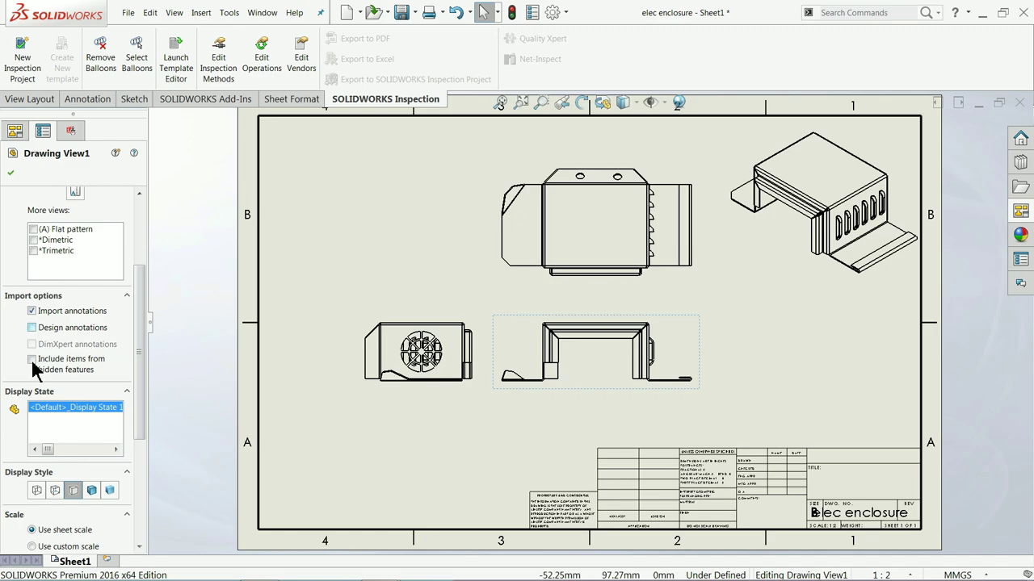
{"action": "left_click", "coordinate": [32, 327]}
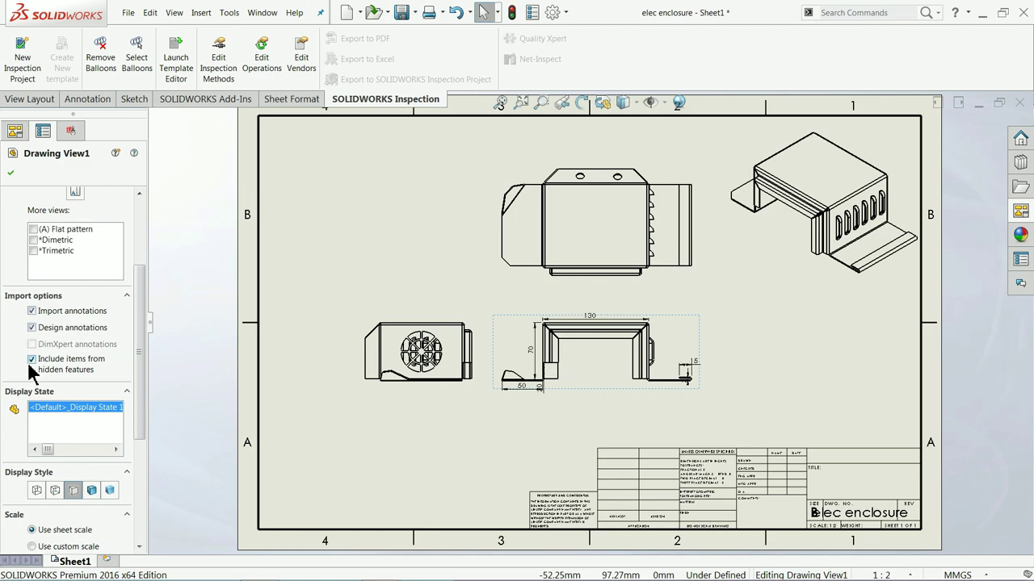
{"action": "left_click", "coordinate": [14, 179]}
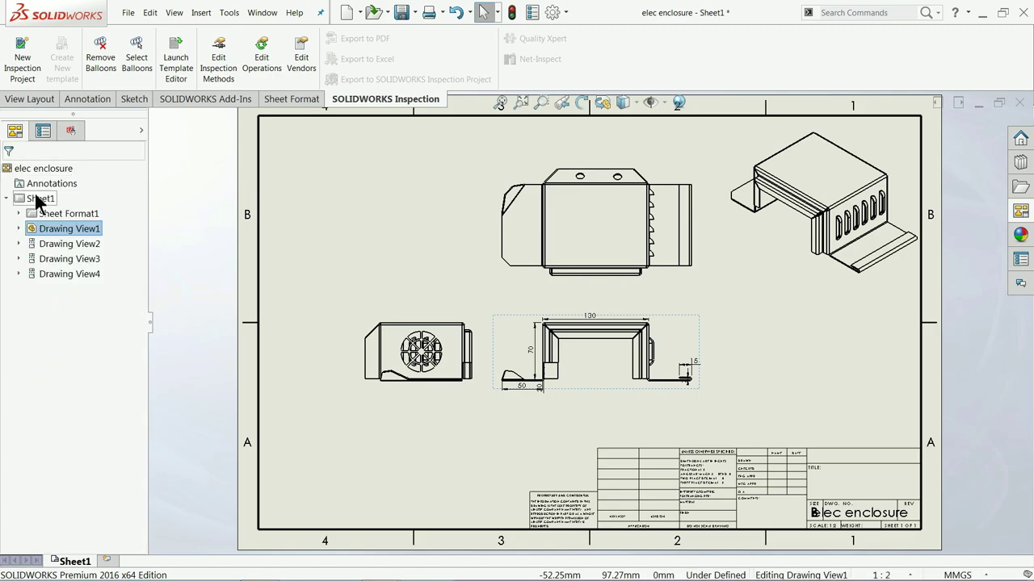
Import the model's design dimensions into the left view as well.
{"action": "left_click", "coordinate": [402, 384]}
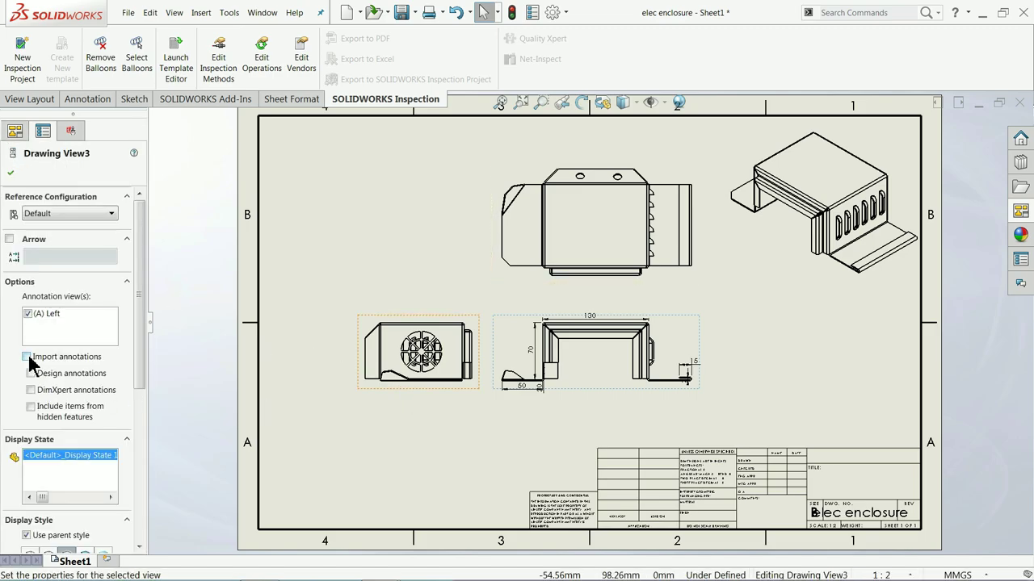
{"action": "left_click", "coordinate": [28, 357]}
{"action": "left_click", "coordinate": [30, 373]}
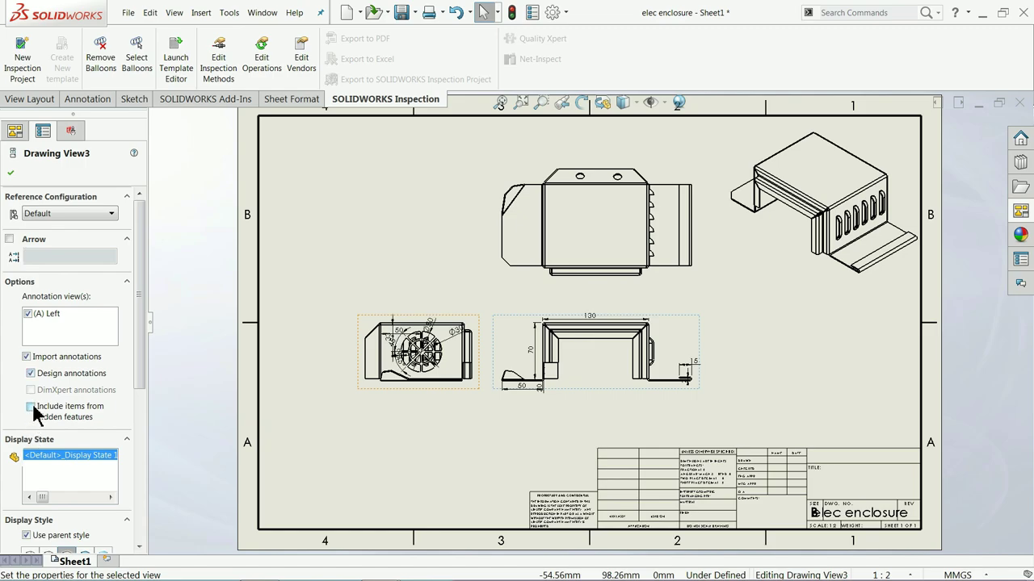
{"action": "left_click", "coordinate": [11, 172]}
{"action": "left_click", "coordinate": [792, 281]}
Render the isometric view as high-quality Shaded With Edges.
{"action": "left_click", "coordinate": [85, 398]}
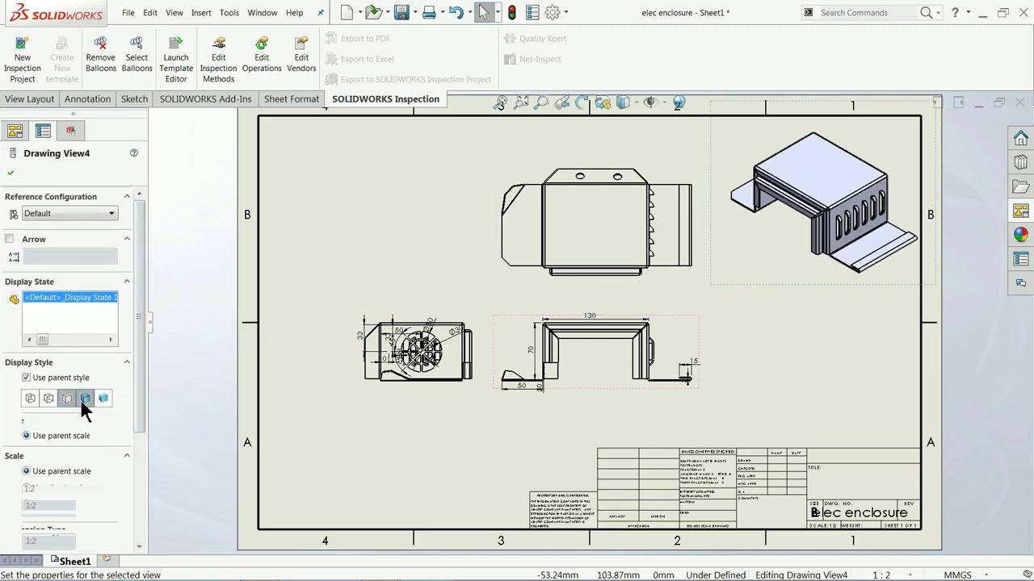
{"action": "left_click", "coordinate": [27, 418]}
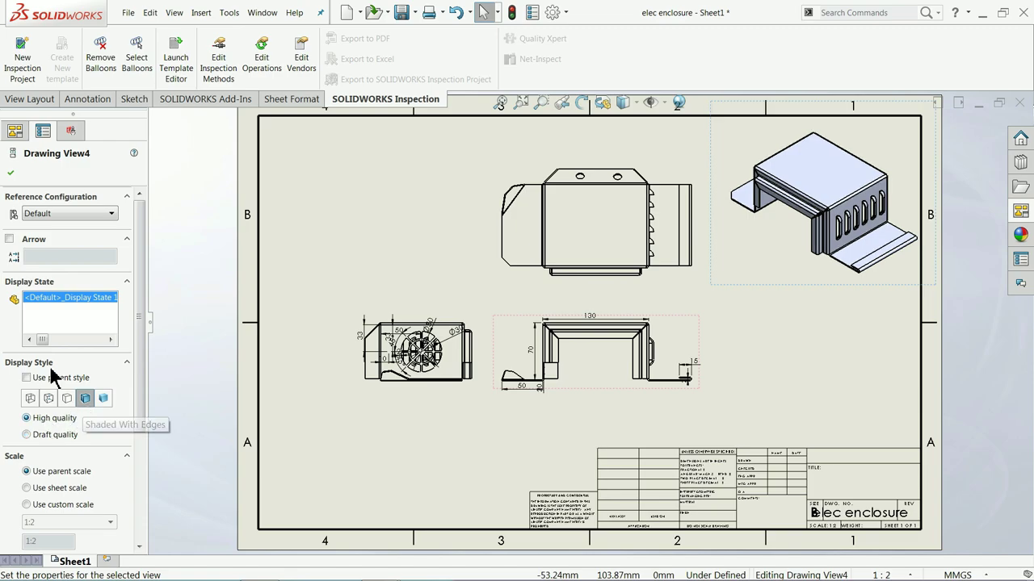
{"action": "left_click", "coordinate": [7, 172]}
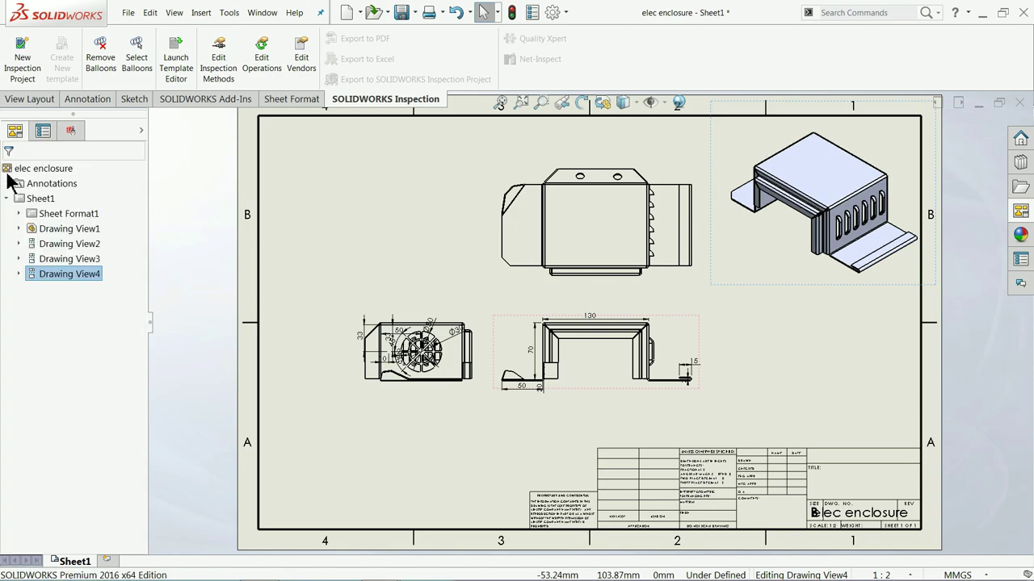
{"action": "left_click", "coordinate": [496, 293]}
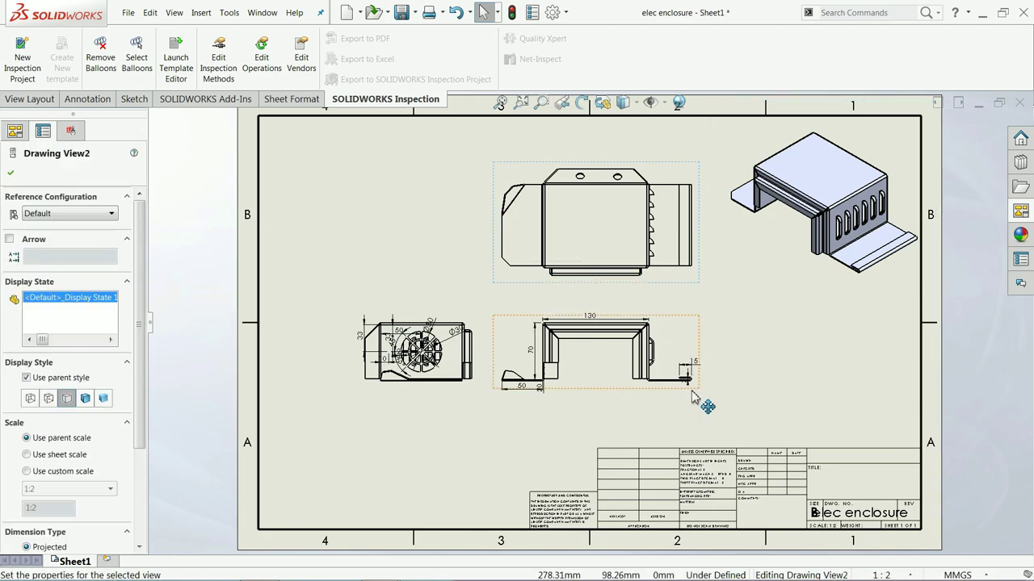
Move the front view's 130, 70, 50, 20, 2 and 15 dimensions clear of the geometry.
{"action": "scroll", "coordinate": [711, 408], "scroll_direction": "up", "scroll_amount": 2}
{"action": "scroll", "coordinate": [535, 293], "scroll_direction": "up", "scroll_amount": 3}
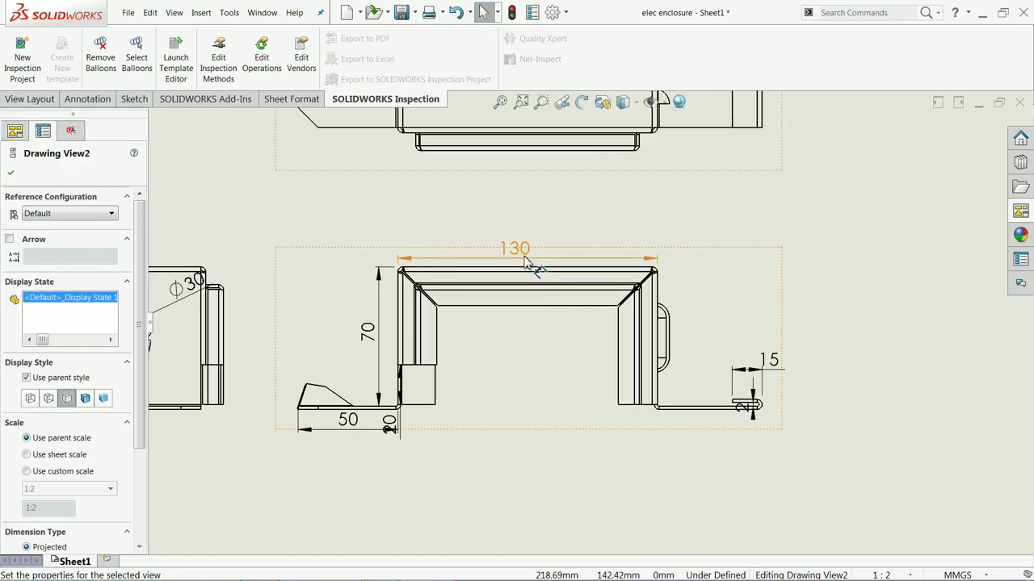
{"action": "left_click_drag", "start_coordinate": [526, 240], "coordinate": [529, 215]}
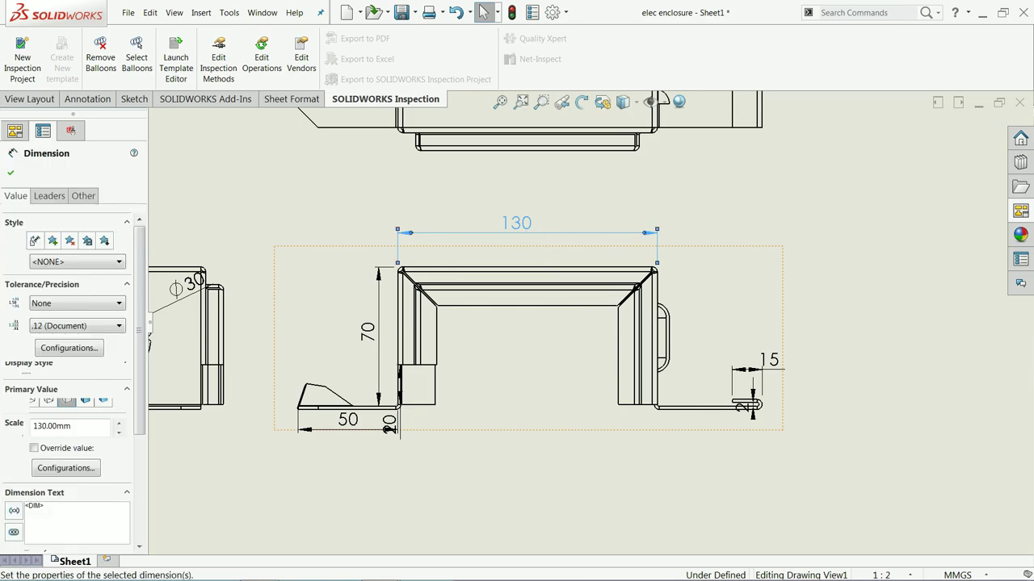
{"action": "left_click", "coordinate": [299, 223]}
{"action": "left_click_drag", "start_coordinate": [363, 329], "coordinate": [316, 331]}
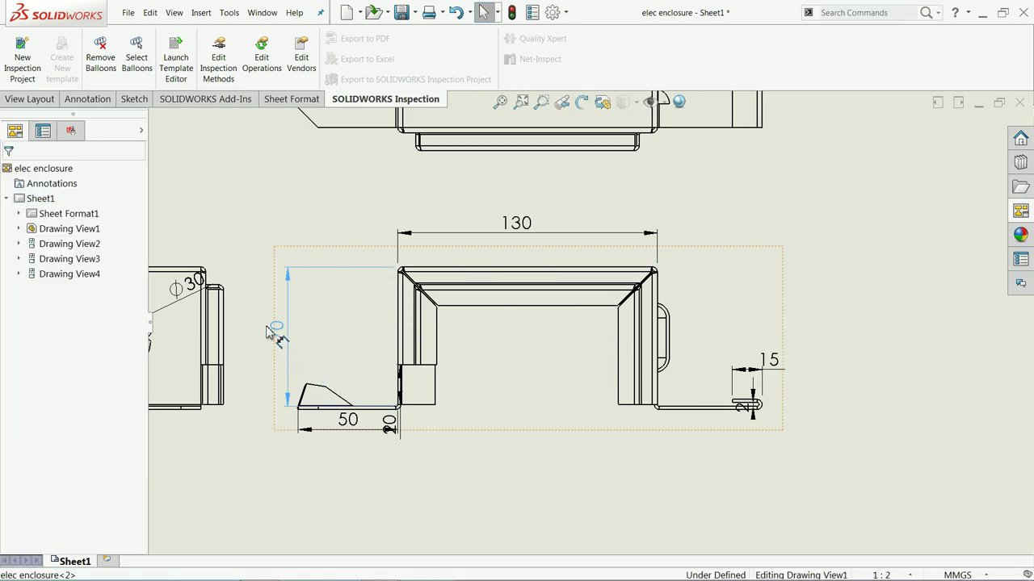
{"action": "left_click", "coordinate": [267, 331]}
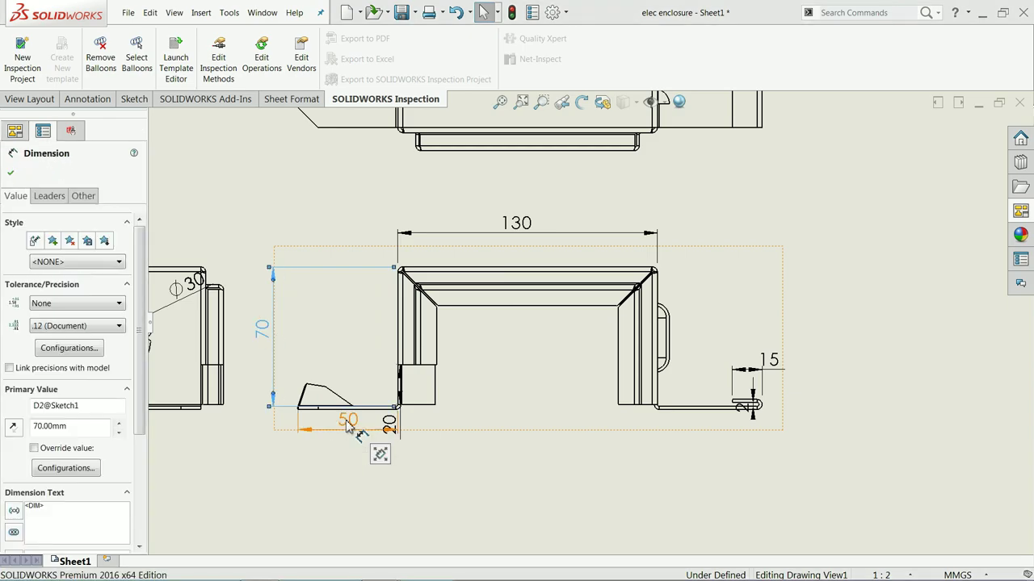
{"action": "left_click_drag", "start_coordinate": [348, 423], "coordinate": [348, 464]}
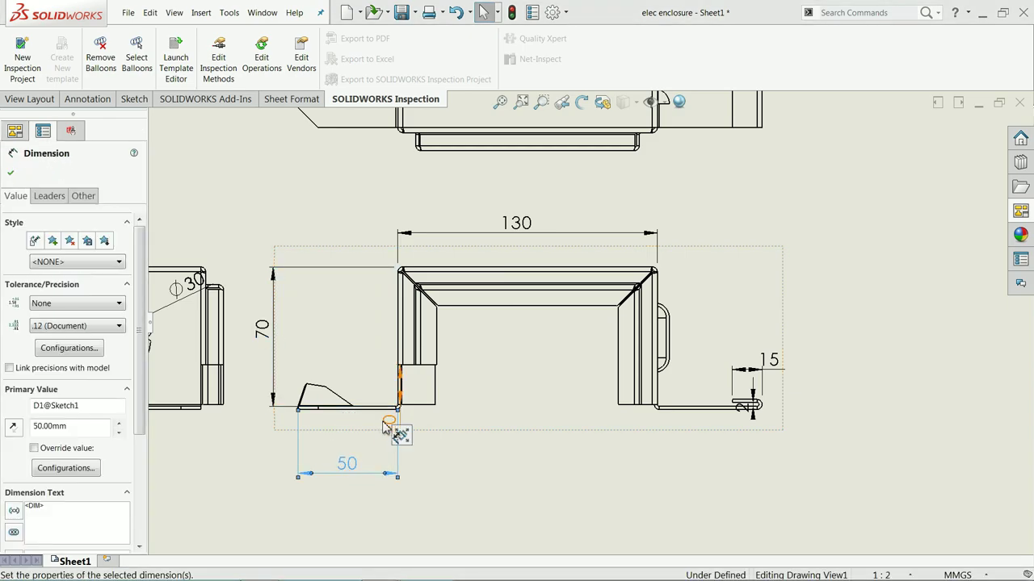
{"action": "left_click", "coordinate": [401, 387]}
{"action": "left_click", "coordinate": [495, 428]}
{"action": "left_click_drag", "start_coordinate": [749, 410], "coordinate": [840, 440]}
{"action": "left_click_drag", "start_coordinate": [769, 360], "coordinate": [747, 456]}
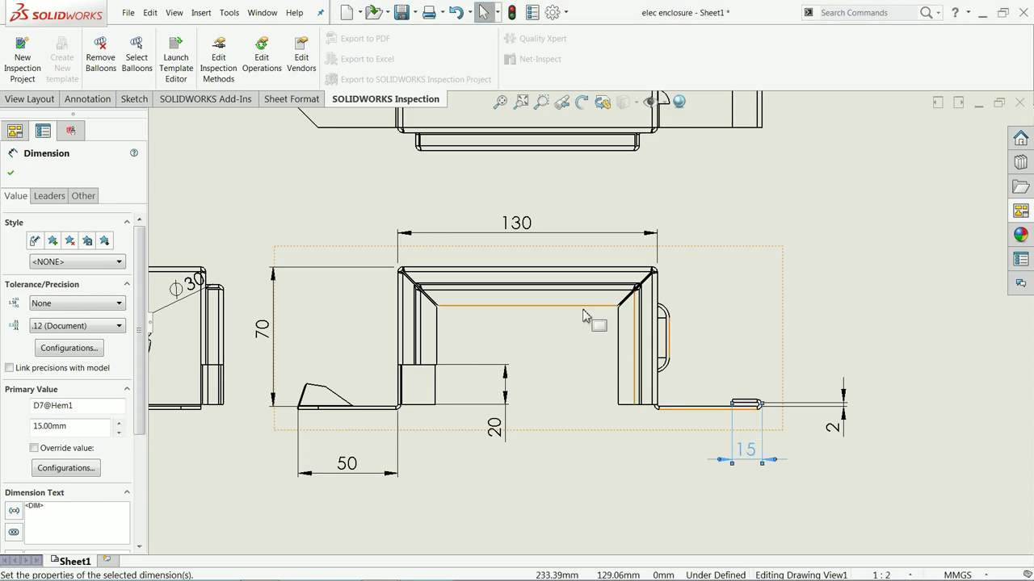
Move the left view's Ø50, Ø30, 50, 33 and 10 dimensions outward.
{"action": "scroll", "coordinate": [594, 320], "scroll_direction": "up", "scroll_amount": 3}
{"action": "scroll", "coordinate": [161, 294], "scroll_direction": "down", "scroll_amount": 3}
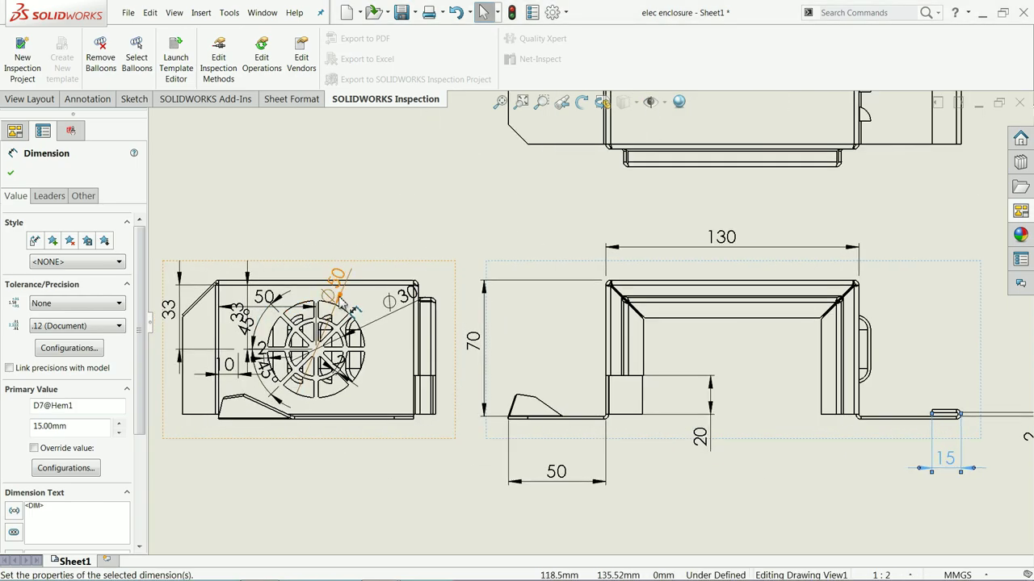
{"action": "left_click_drag", "start_coordinate": [355, 267], "coordinate": [370, 212]}
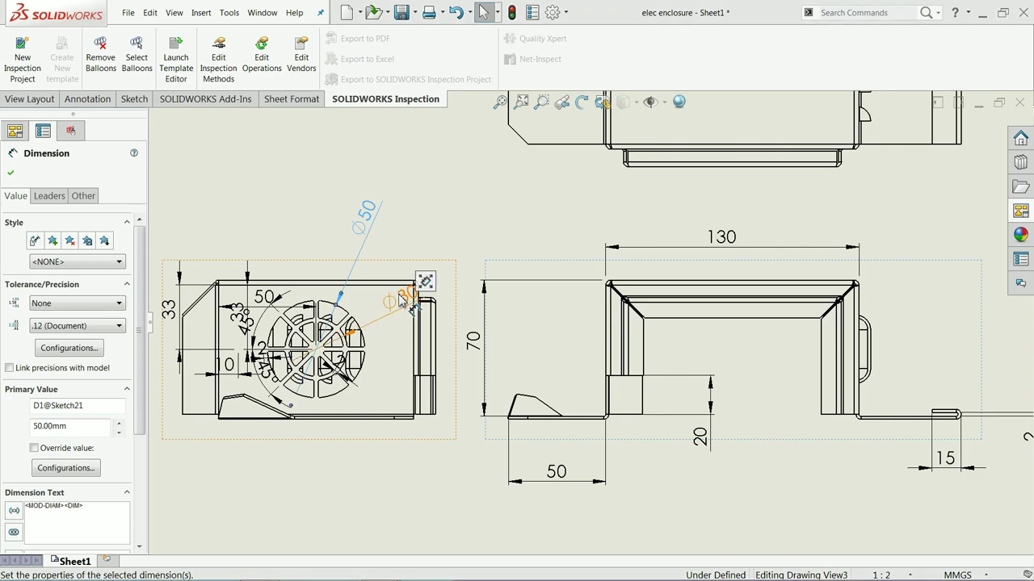
{"action": "left_click_drag", "start_coordinate": [454, 255], "coordinate": [462, 226]}
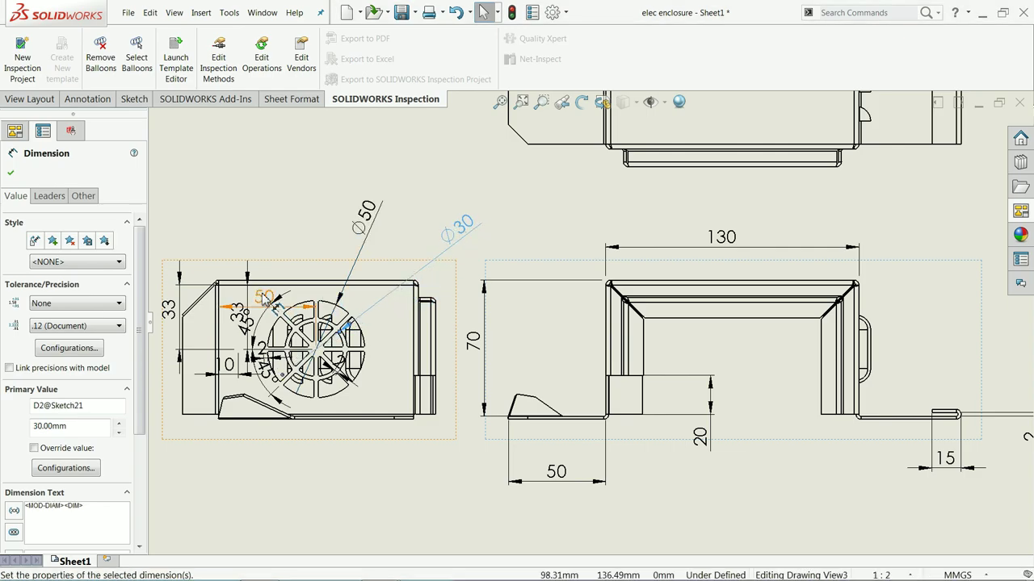
{"action": "left_click_drag", "start_coordinate": [266, 280], "coordinate": [268, 219]}
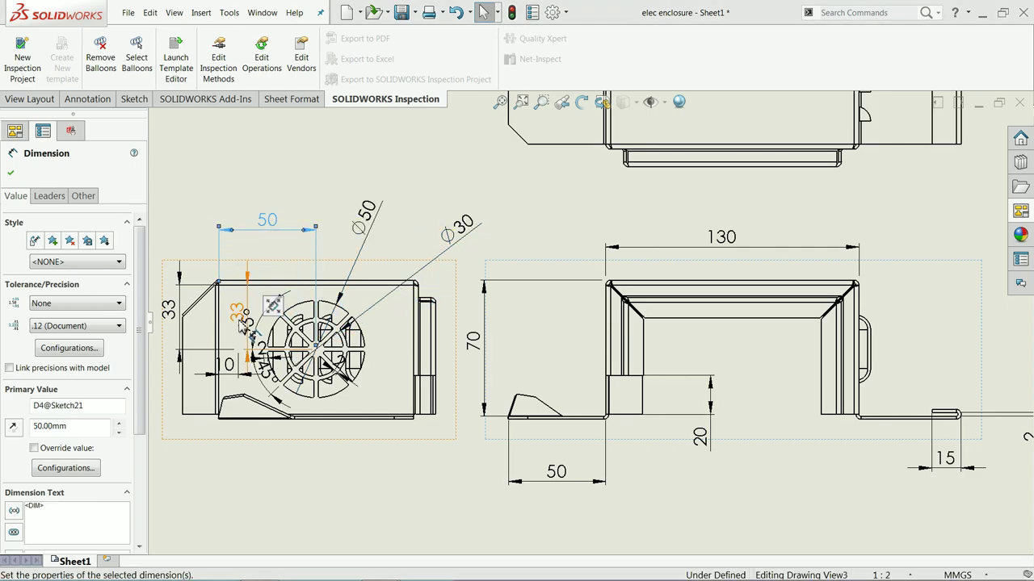
{"action": "left_click_drag", "start_coordinate": [224, 323], "coordinate": [165, 315]}
{"action": "key", "text": "Escape"}
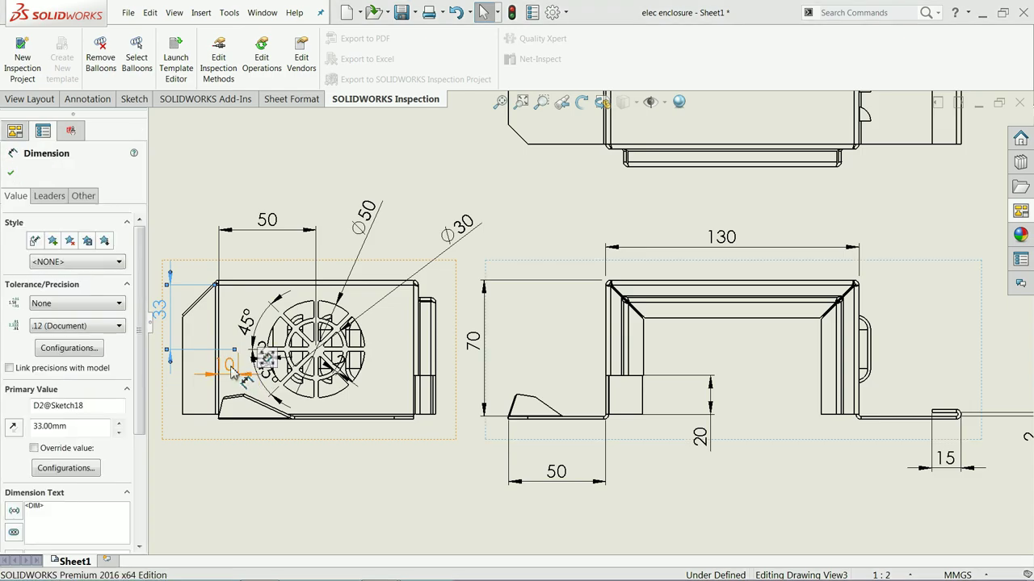
{"action": "left_click_drag", "start_coordinate": [230, 367], "coordinate": [229, 471]}
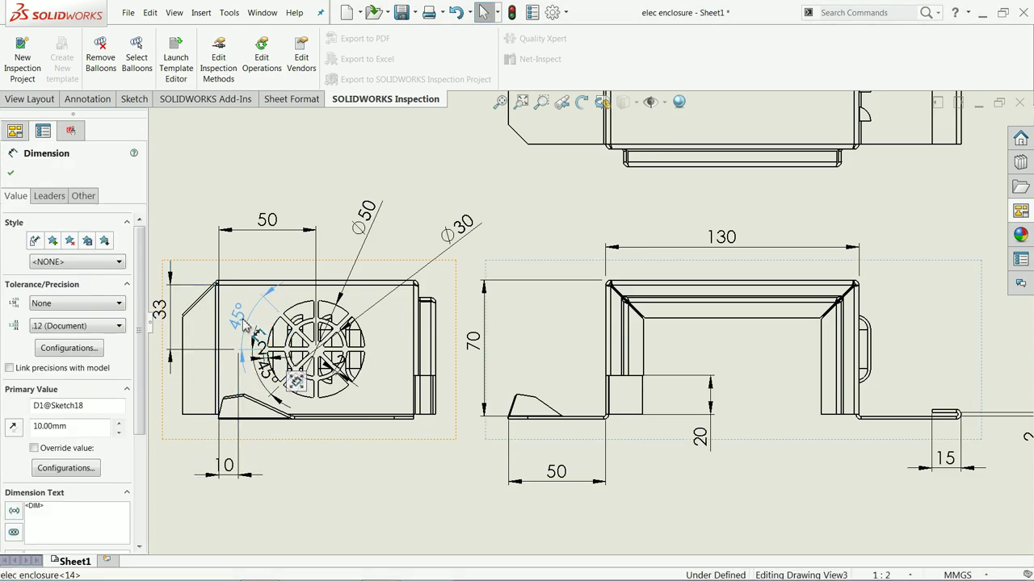
Delete the duplicate 45° angle and place the 2 rib width below the part.
{"action": "left_click", "coordinate": [267, 354]}
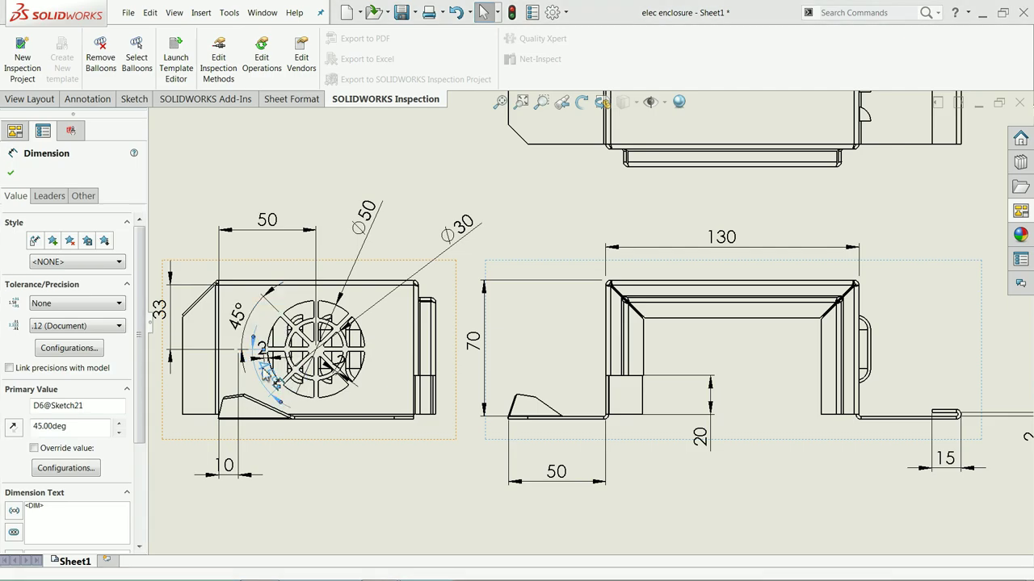
{"action": "key", "text": "Delete"}
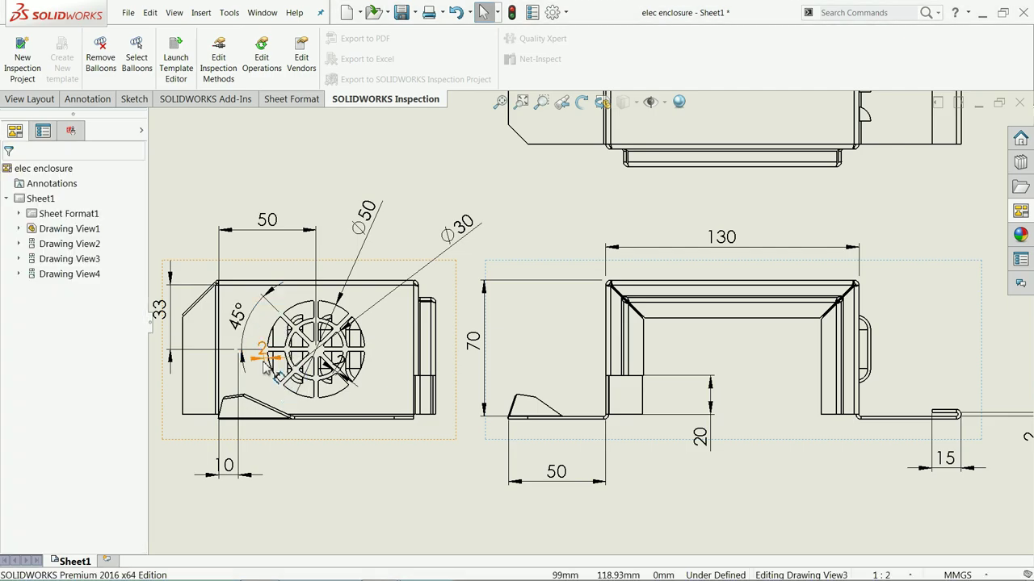
{"action": "left_click", "coordinate": [288, 463]}
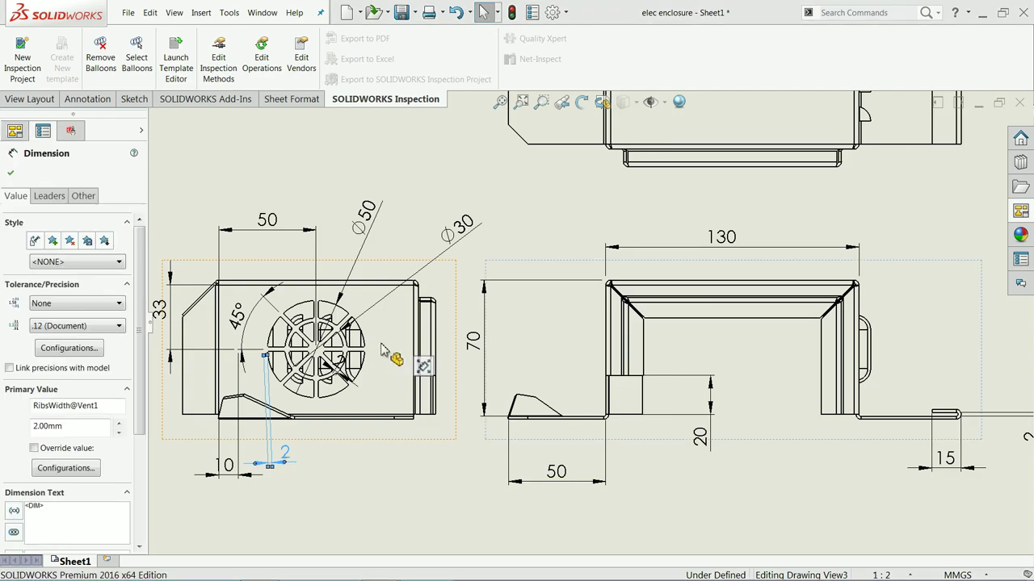
{"action": "key", "text": "Escape"}
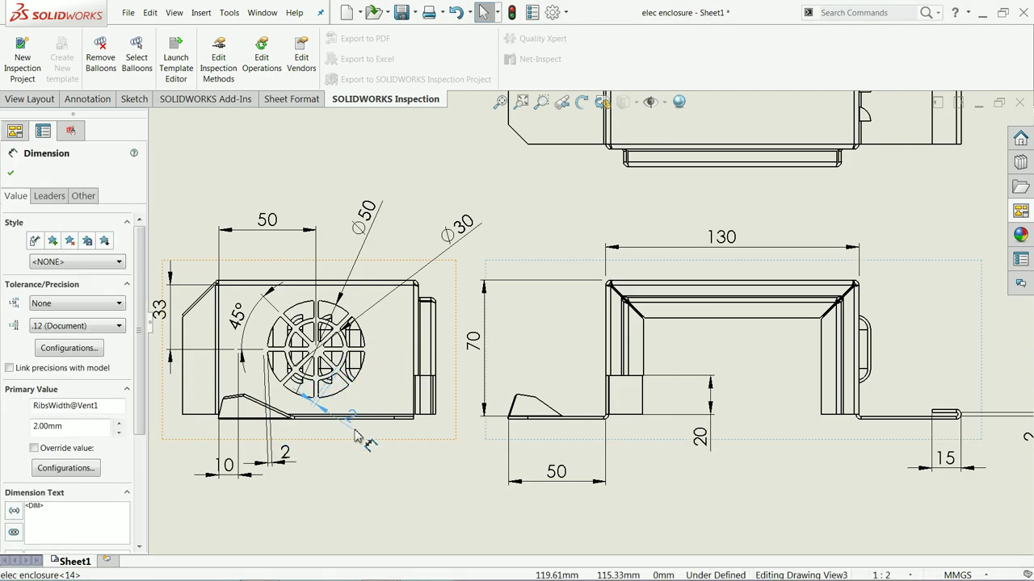
{"action": "scroll", "coordinate": [363, 436], "scroll_direction": "up", "scroll_amount": 5}
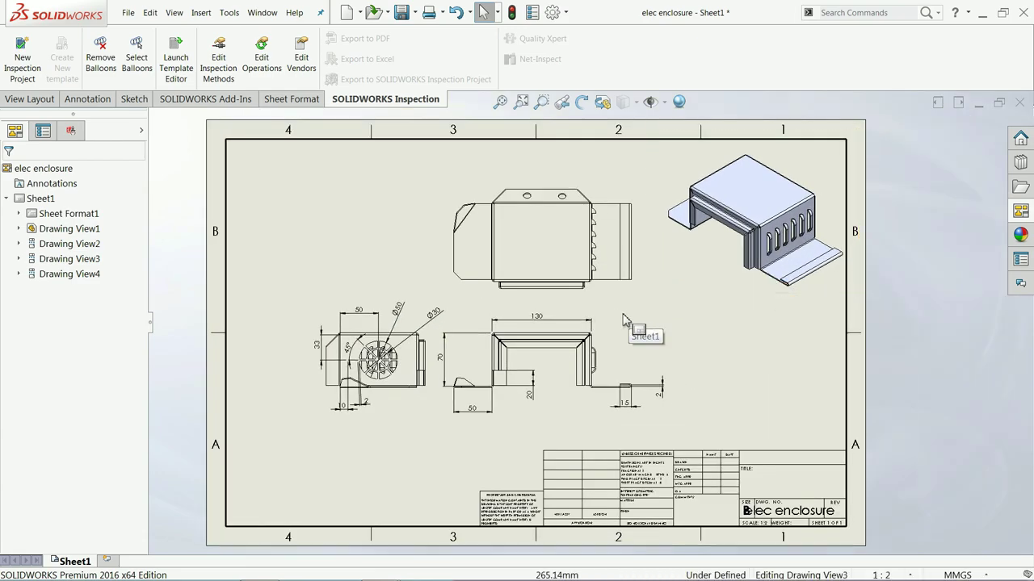
Add Sheet2 and drag the Flat pattern view from the View Palette onto the sheet centre.
{"action": "left_click", "coordinate": [106, 560]}
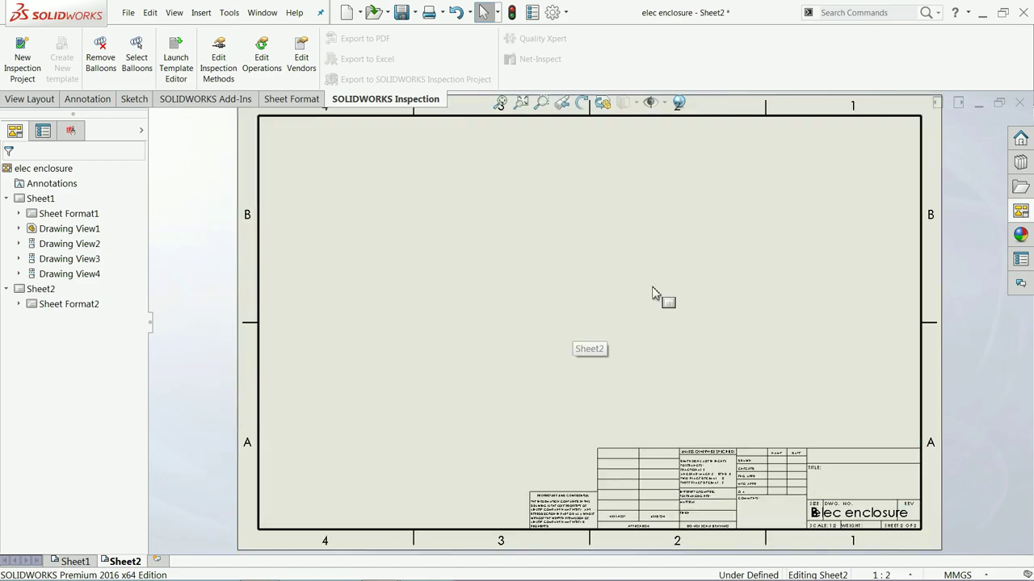
{"action": "left_click", "coordinate": [1020, 212]}
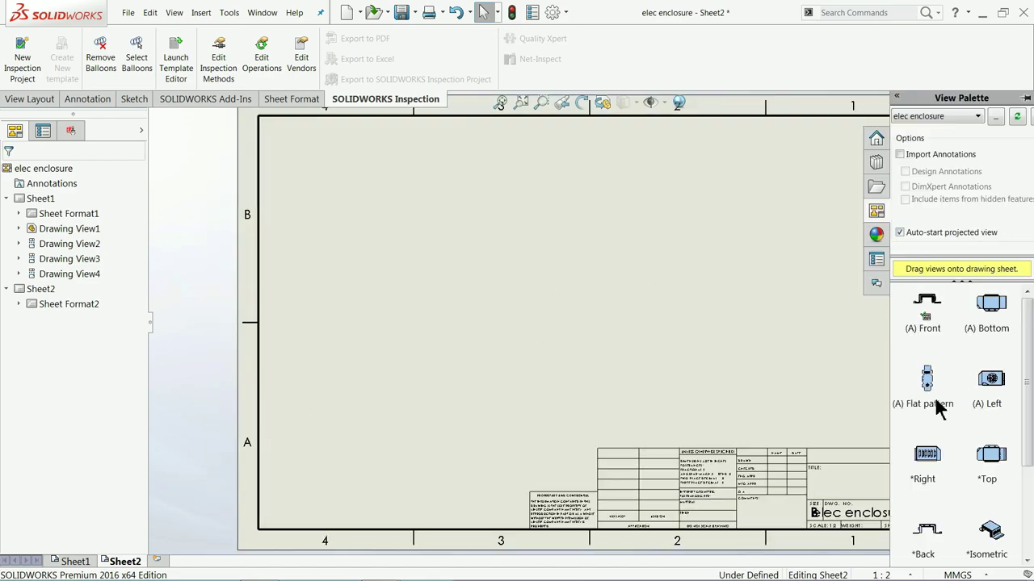
{"action": "left_click_drag", "start_coordinate": [931, 391], "coordinate": [513, 295]}
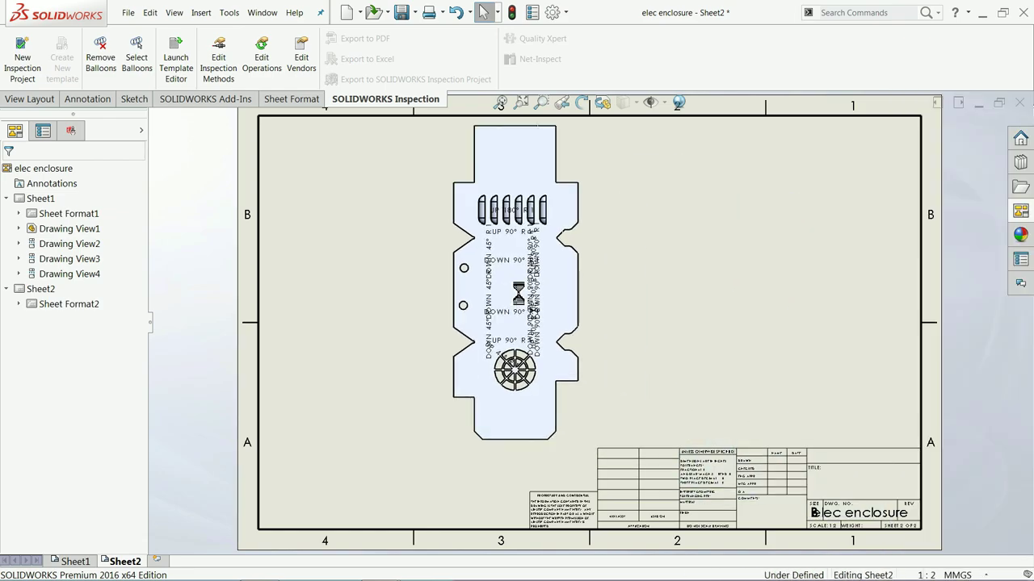
Rotate the flat pattern view 90° then 270° so it lies horizontally with the fan cutout left.
{"action": "left_click", "coordinate": [582, 105]}
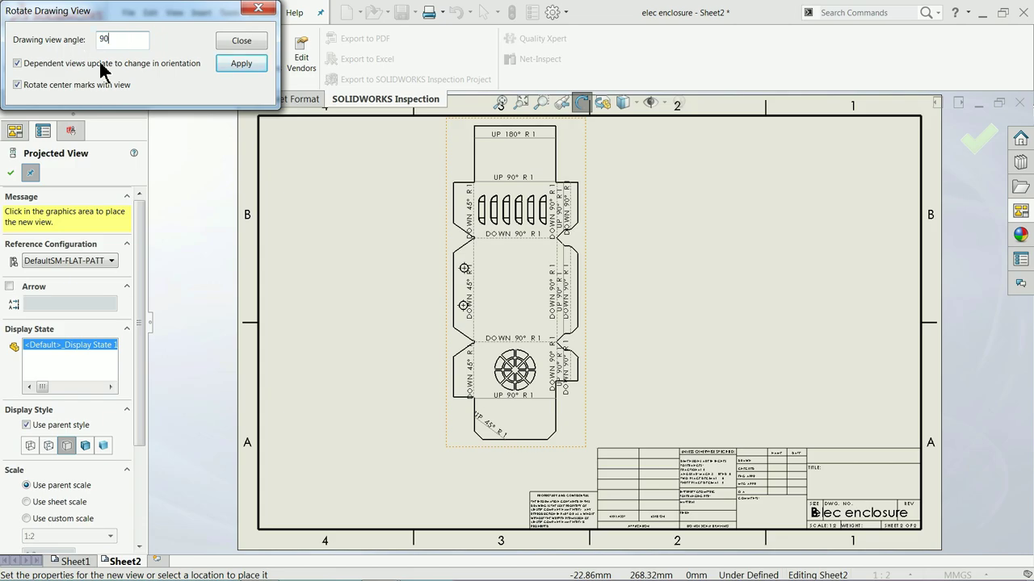
{"action": "left_click", "coordinate": [251, 70]}
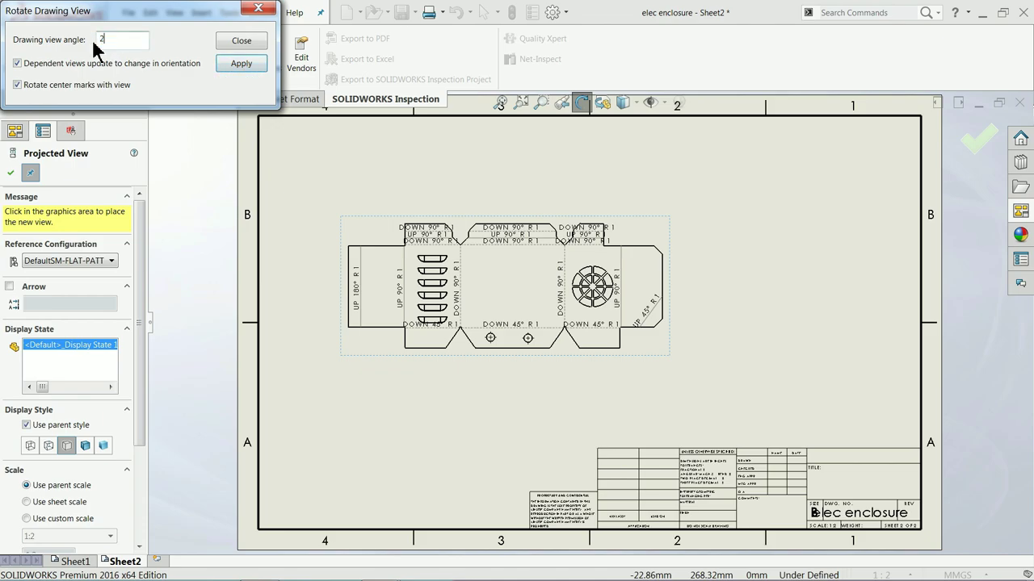
{"action": "left_click", "coordinate": [247, 66]}
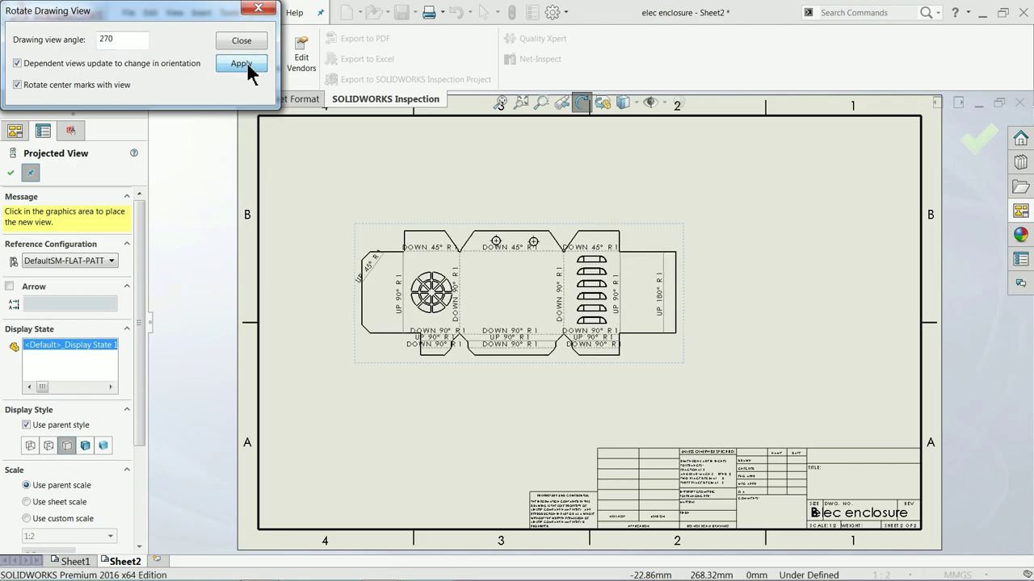
{"action": "left_click", "coordinate": [248, 71]}
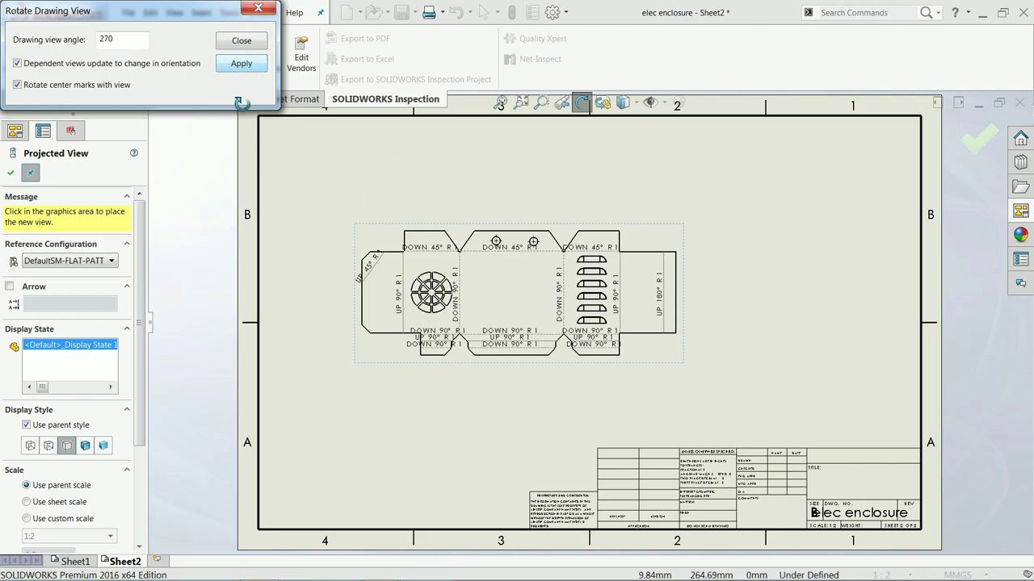
Place a projected side view to the right of the flat pattern.
{"action": "left_click", "coordinate": [241, 40]}
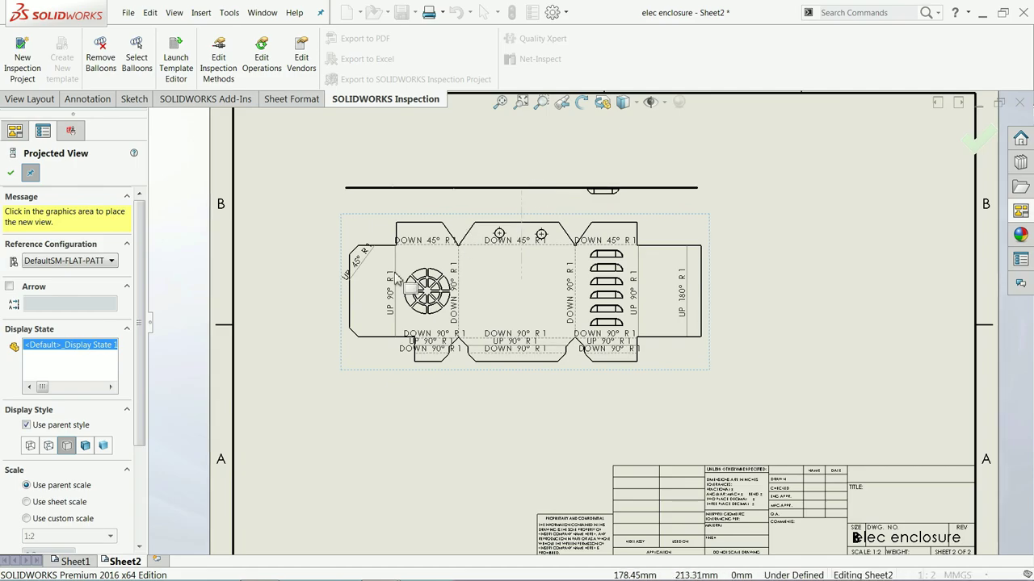
{"action": "left_click", "coordinate": [767, 311]}
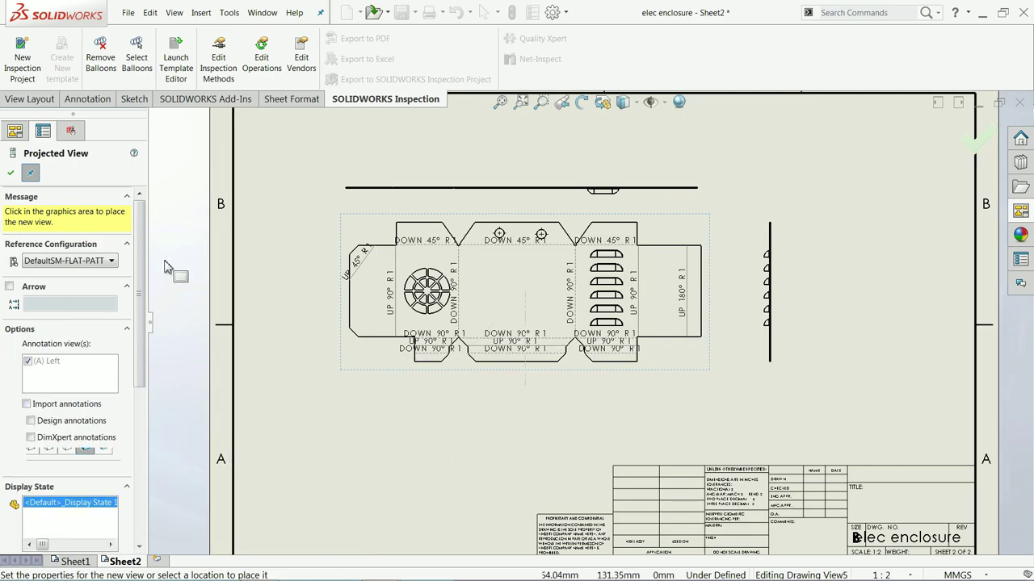
{"action": "left_click", "coordinate": [10, 172]}
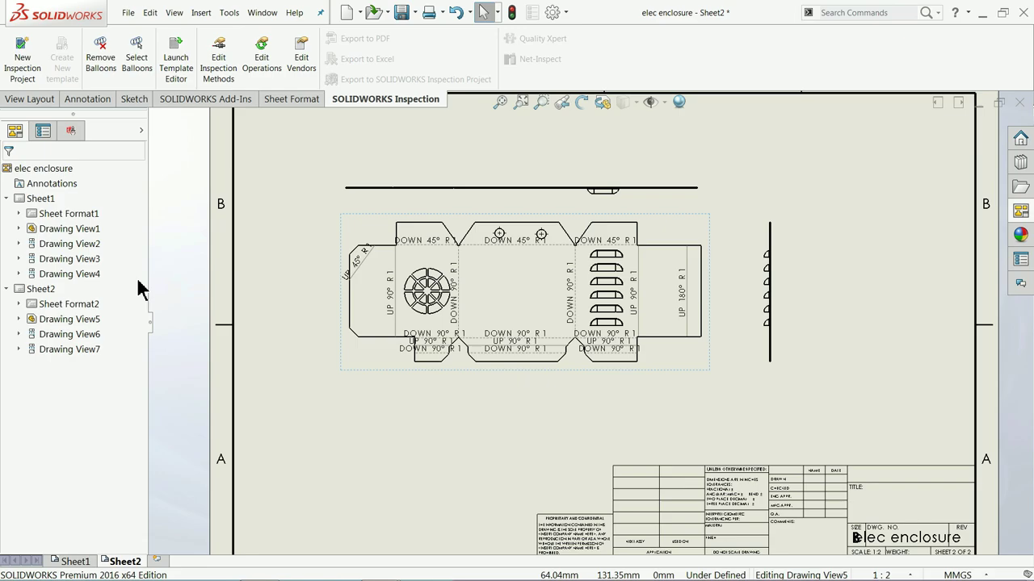
Set Drawing View5 to import annotations, Shaded With Edges, and High quality.
{"action": "left_click", "coordinate": [383, 374]}
{"action": "left_click_drag", "start_coordinate": [137, 355], "coordinate": [141, 436]}
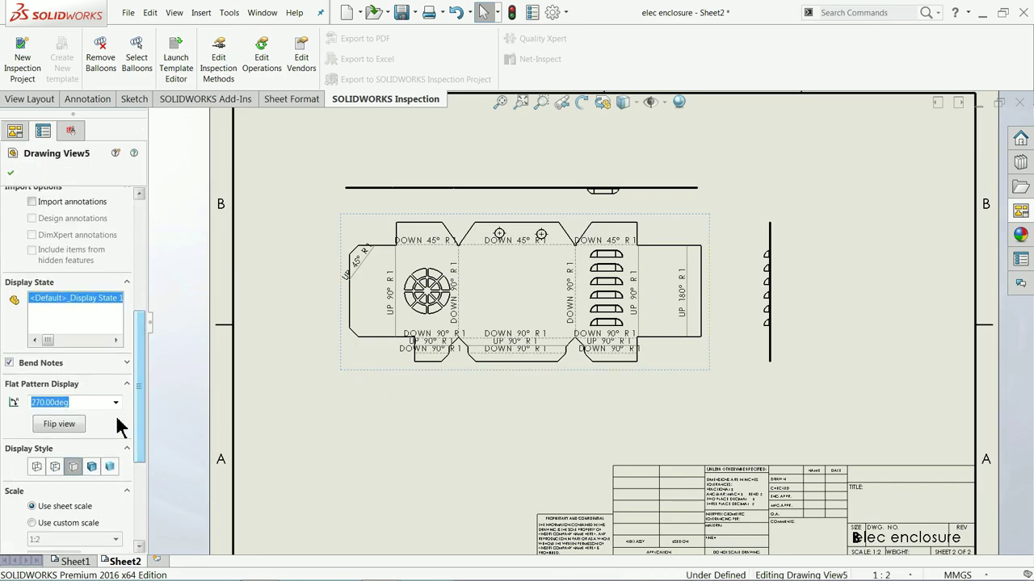
{"action": "left_click", "coordinate": [33, 203]}
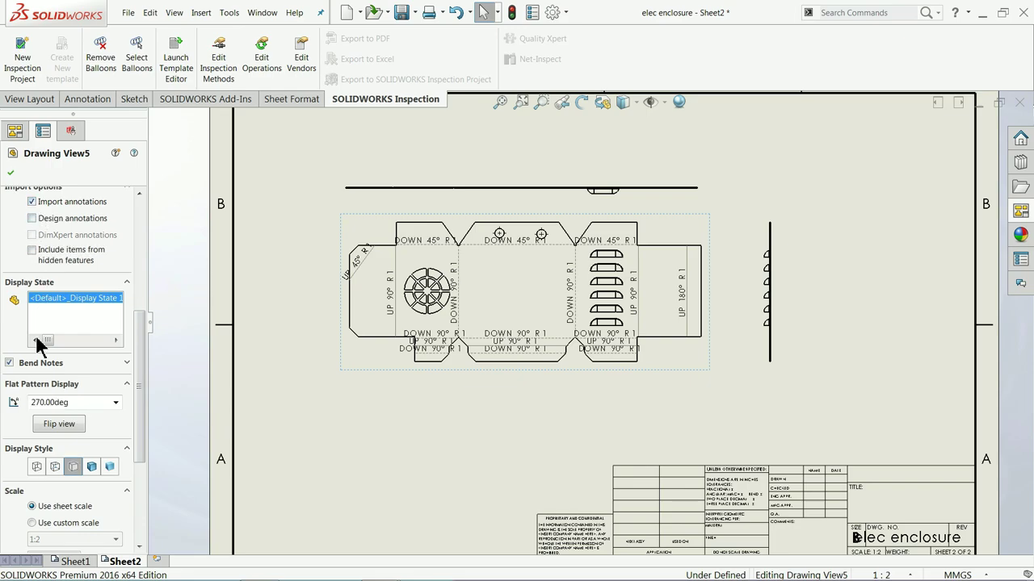
{"action": "left_click", "coordinate": [92, 468]}
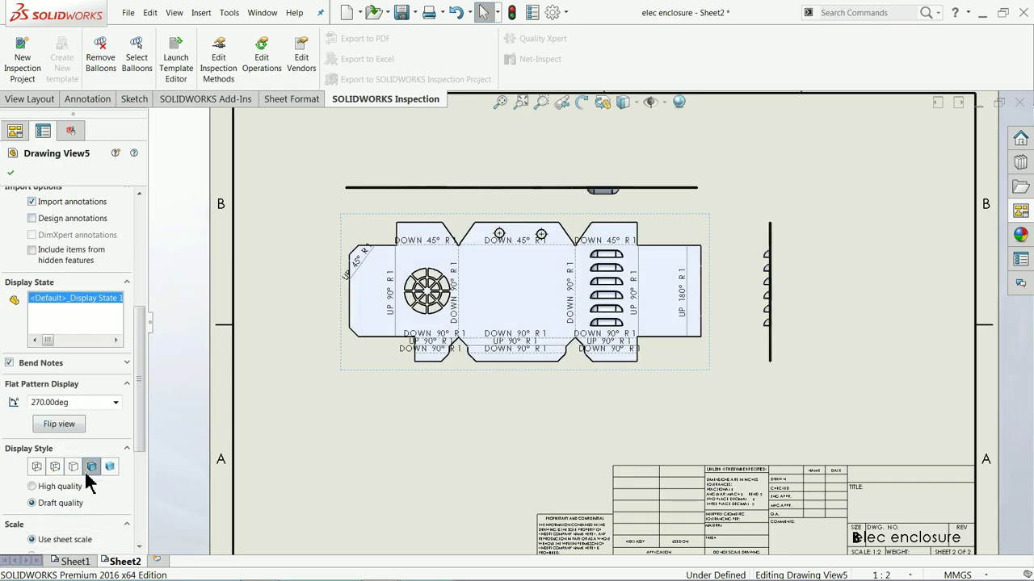
{"action": "left_click", "coordinate": [33, 487]}
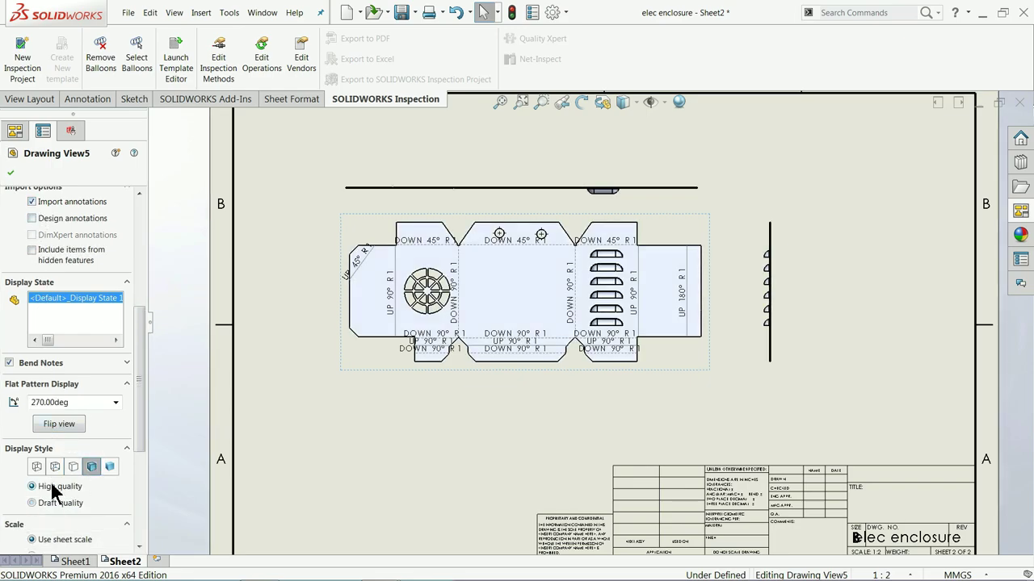
{"action": "left_click", "coordinate": [11, 174]}
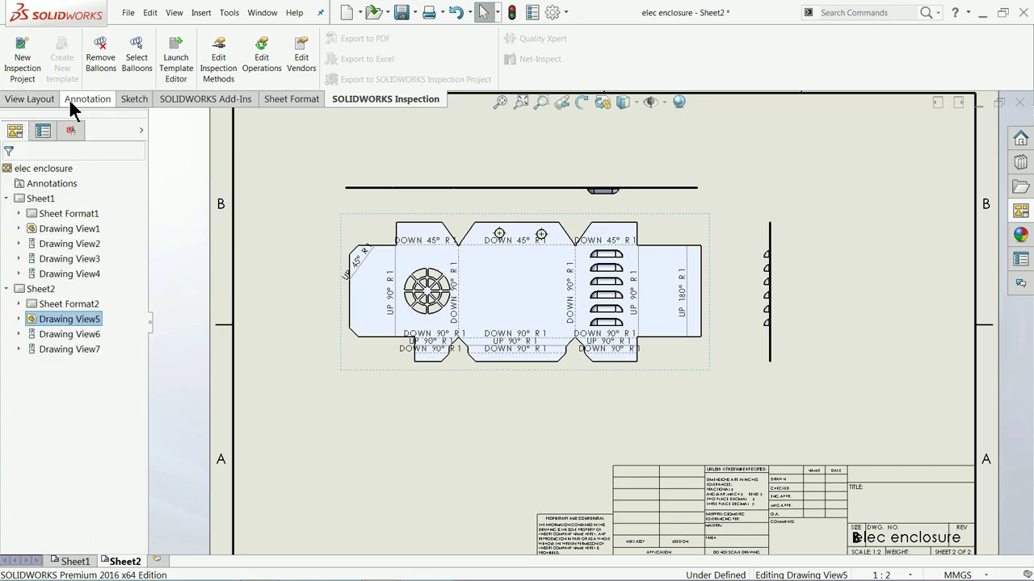
Dimension the flat pattern's 384.99 overall length below the view and 100 end height at right.
{"action": "left_click", "coordinate": [87, 99]}
{"action": "left_click", "coordinate": [21, 55]}
{"action": "scroll", "coordinate": [603, 242], "scroll_direction": "down", "scroll_amount": 3}
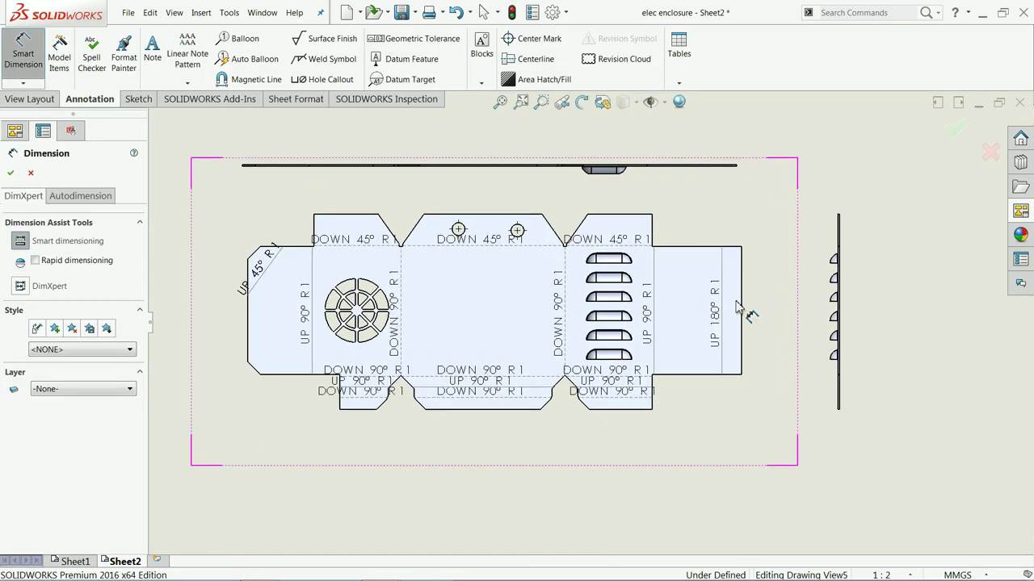
{"action": "left_click", "coordinate": [740, 308]}
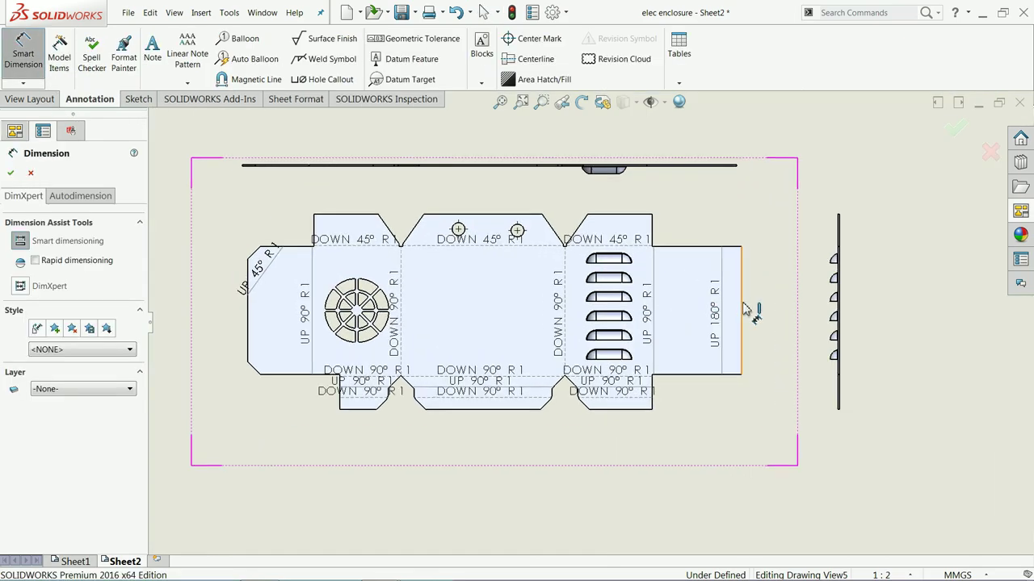
{"action": "left_click", "coordinate": [250, 324]}
{"action": "left_click", "coordinate": [494, 450]}
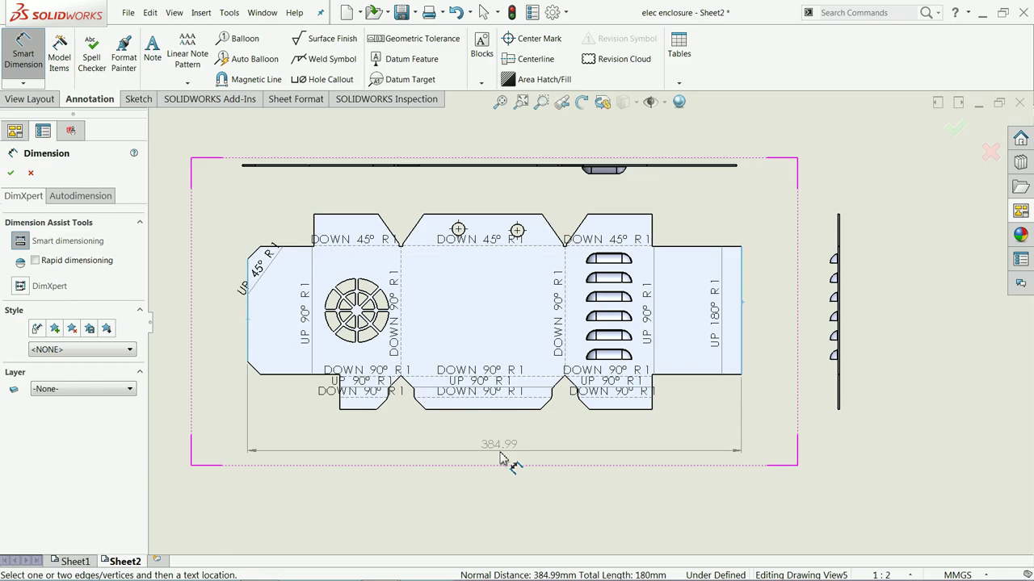
{"action": "left_click", "coordinate": [743, 335]}
{"action": "left_click", "coordinate": [790, 325]}
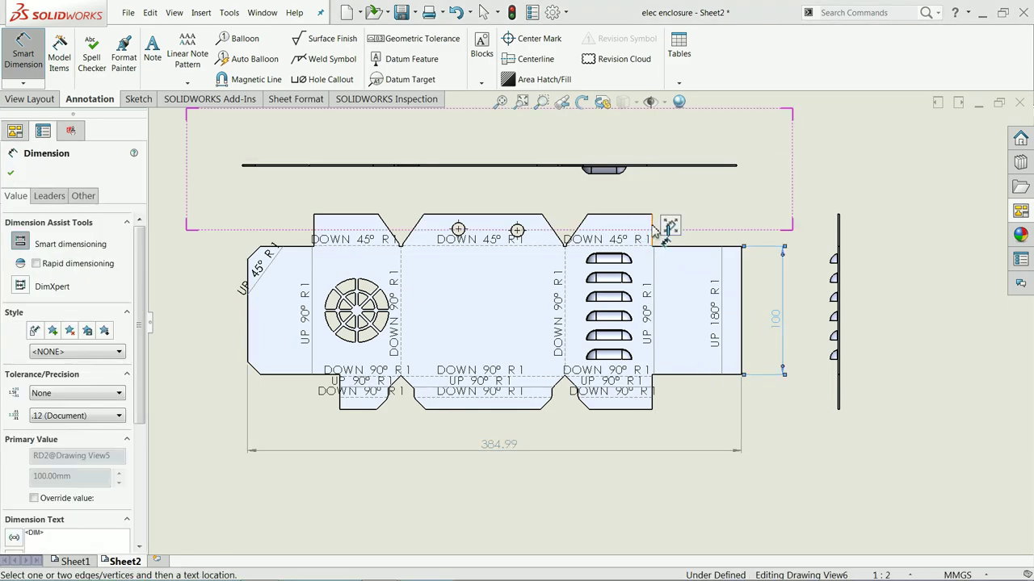
Add the 263.50 top flange width dimension above the flat pattern.
{"action": "left_click", "coordinate": [653, 232]}
{"action": "left_click", "coordinate": [314, 230]}
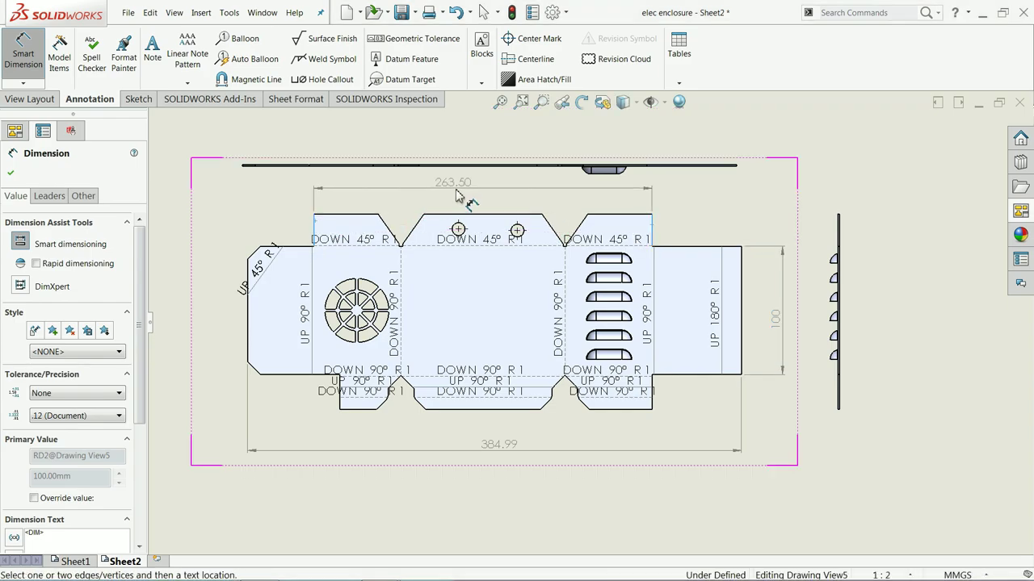
{"action": "left_click", "coordinate": [457, 195]}
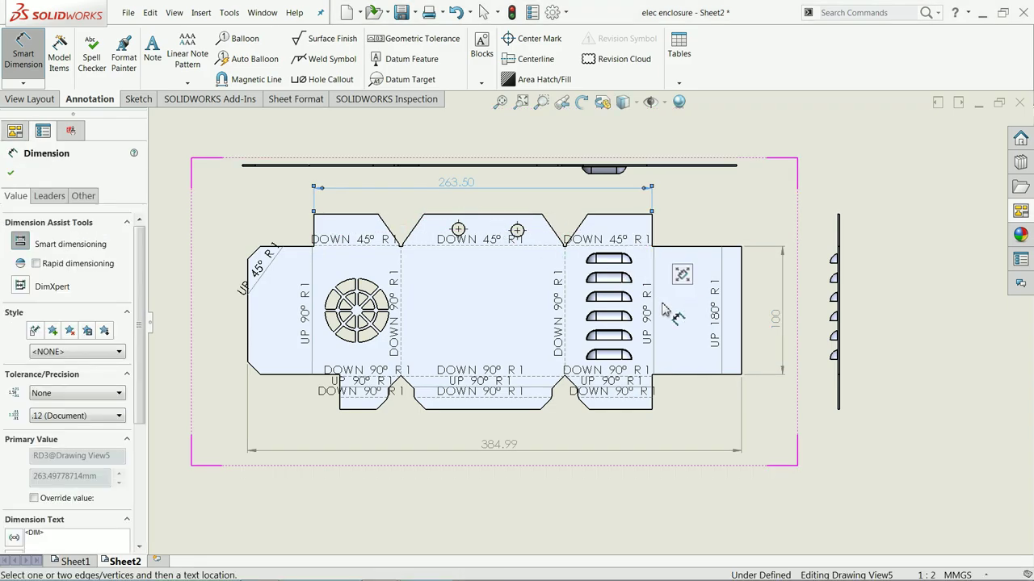
{"action": "key", "text": "f"}
{"action": "scroll", "coordinate": [642, 322], "scroll_direction": "down", "scroll_amount": 4}
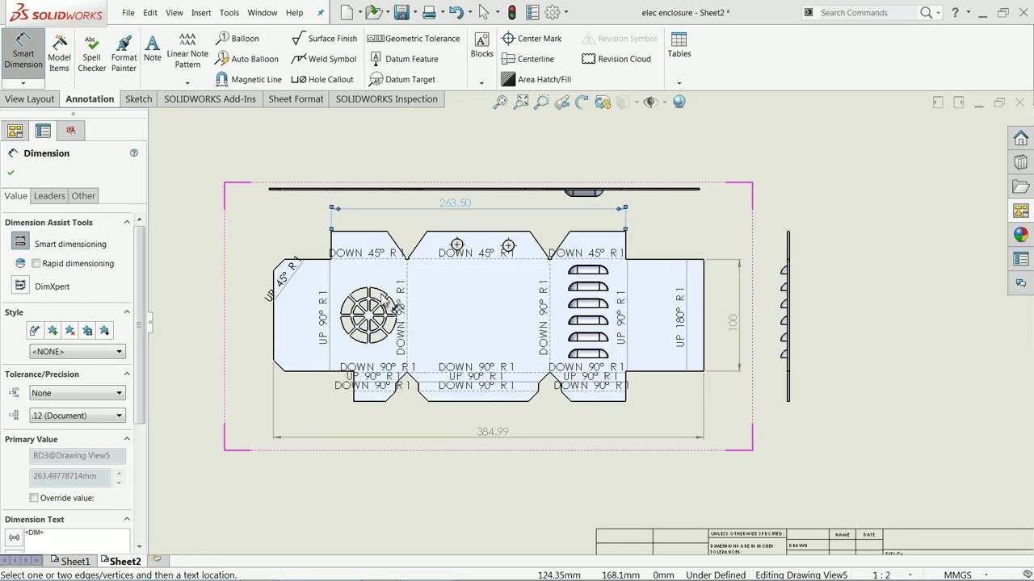
{"action": "scroll", "coordinate": [360, 301], "scroll_direction": "down", "scroll_amount": 1}
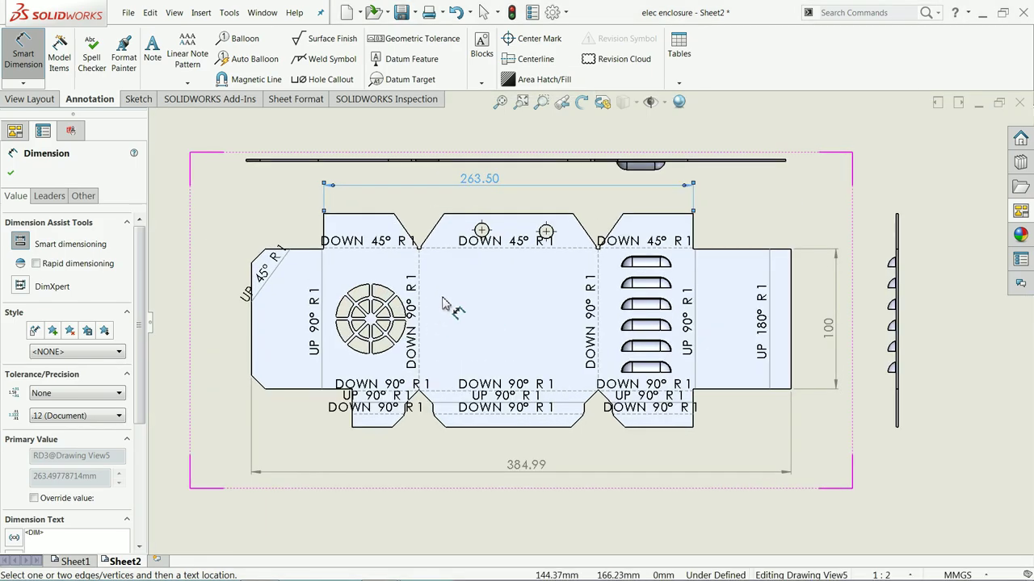
{"action": "scroll", "coordinate": [382, 283], "scroll_direction": "down", "scroll_amount": 1}
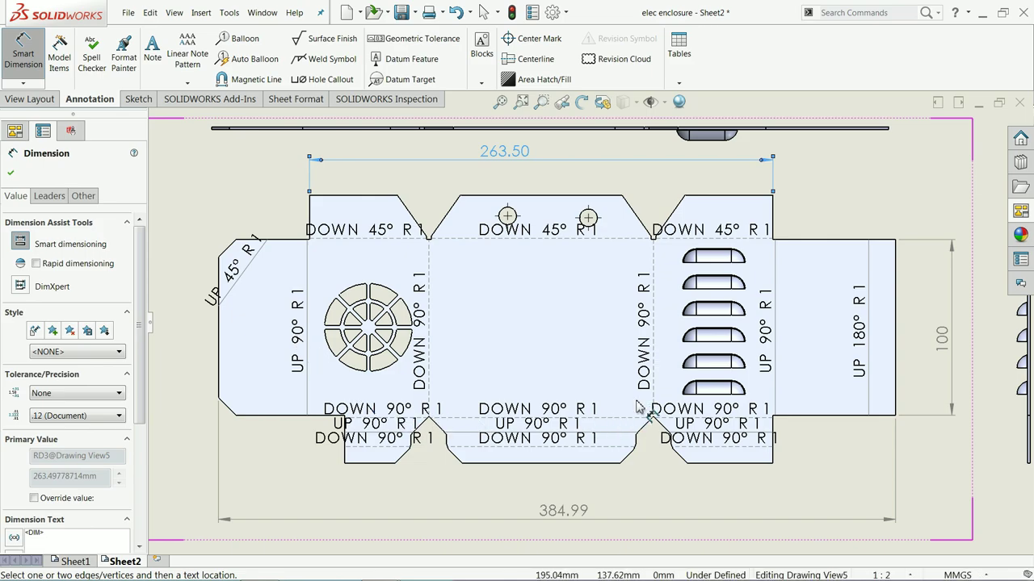
{"action": "scroll", "coordinate": [638, 407], "scroll_direction": "up", "scroll_amount": 5}
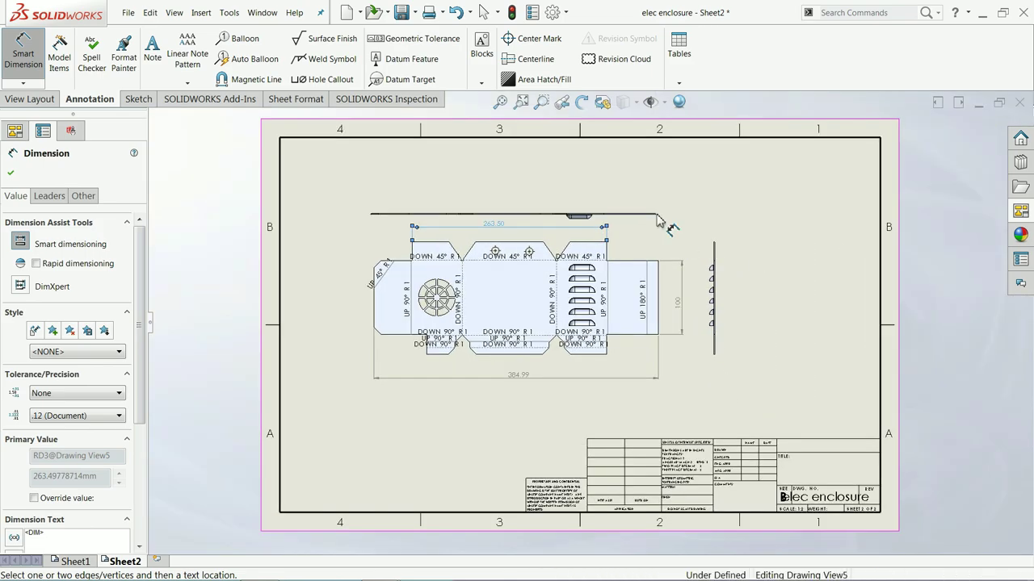
Save the drawing as elec enclosure along with the modified part file using Save All.
{"action": "left_click", "coordinate": [402, 12]}
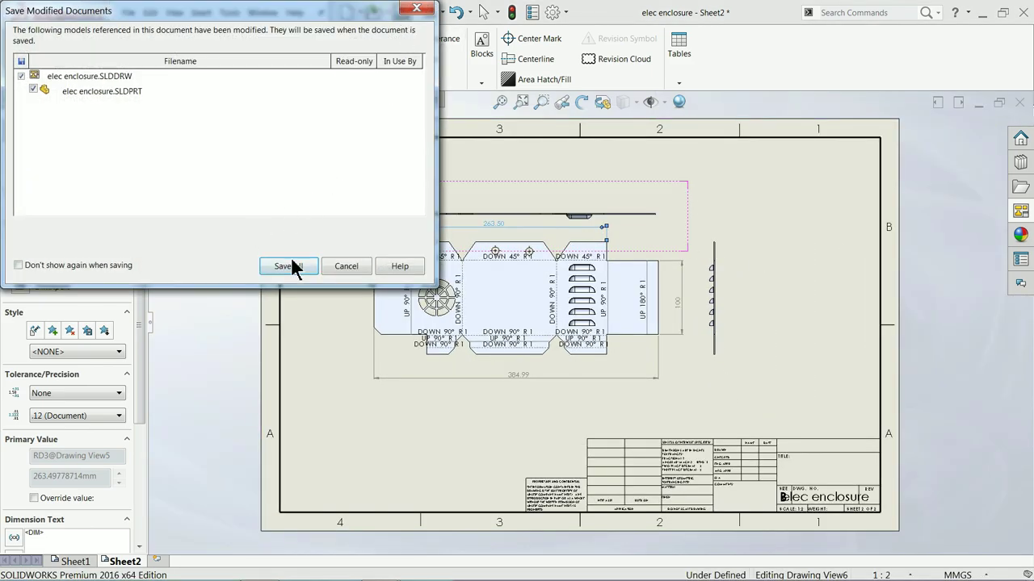
{"action": "left_click", "coordinate": [288, 266]}
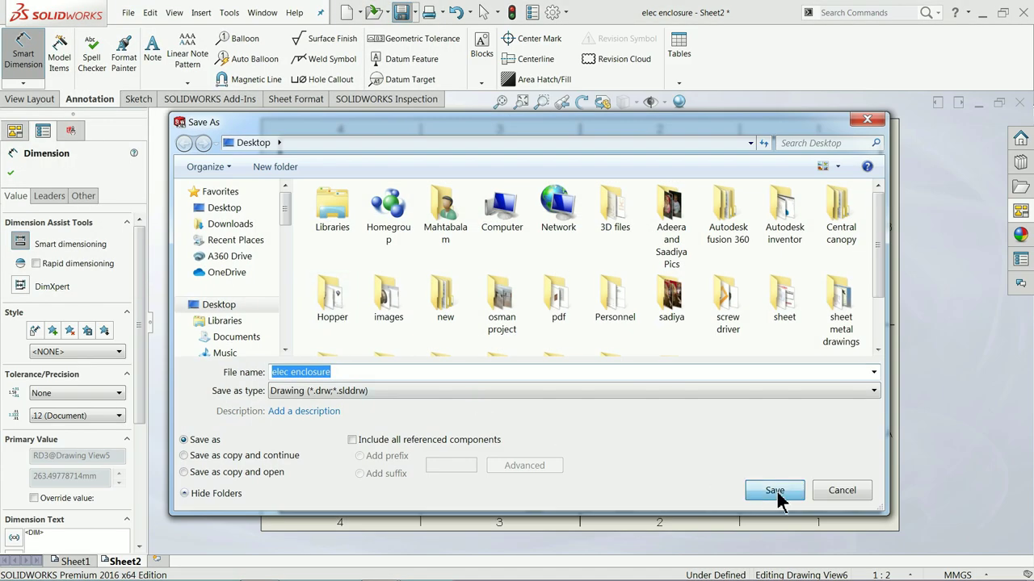
{"action": "left_click", "coordinate": [777, 495]}
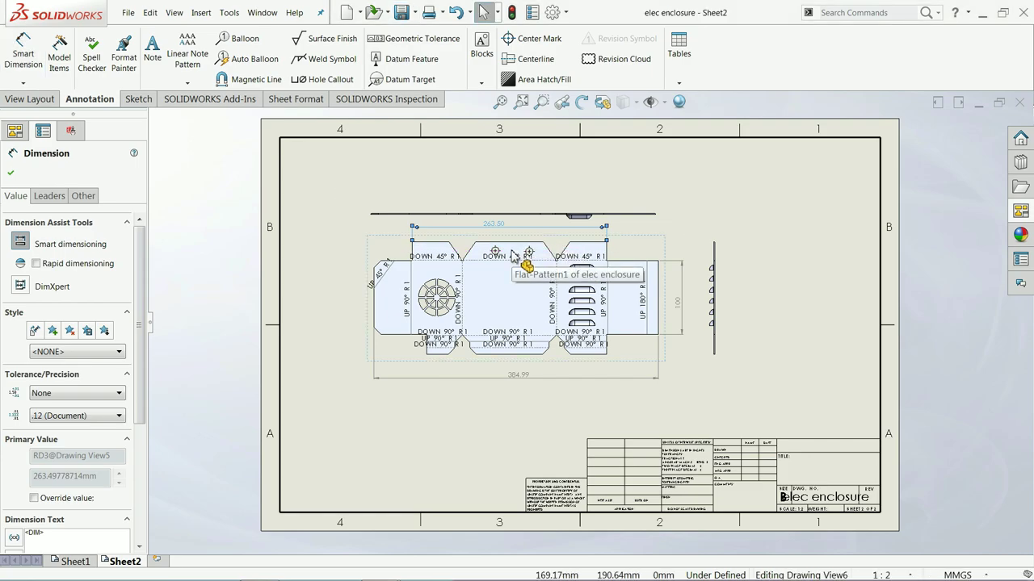
{"action": "scroll", "coordinate": [512, 258], "scroll_direction": "down", "scroll_amount": 2}
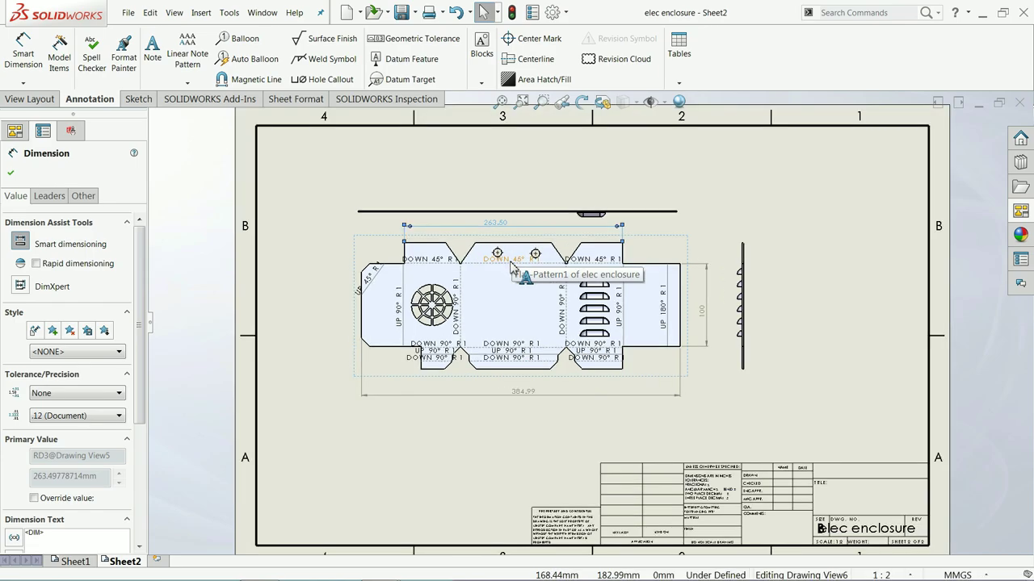
{"action": "scroll", "coordinate": [512, 264], "scroll_direction": "down", "scroll_amount": 1}
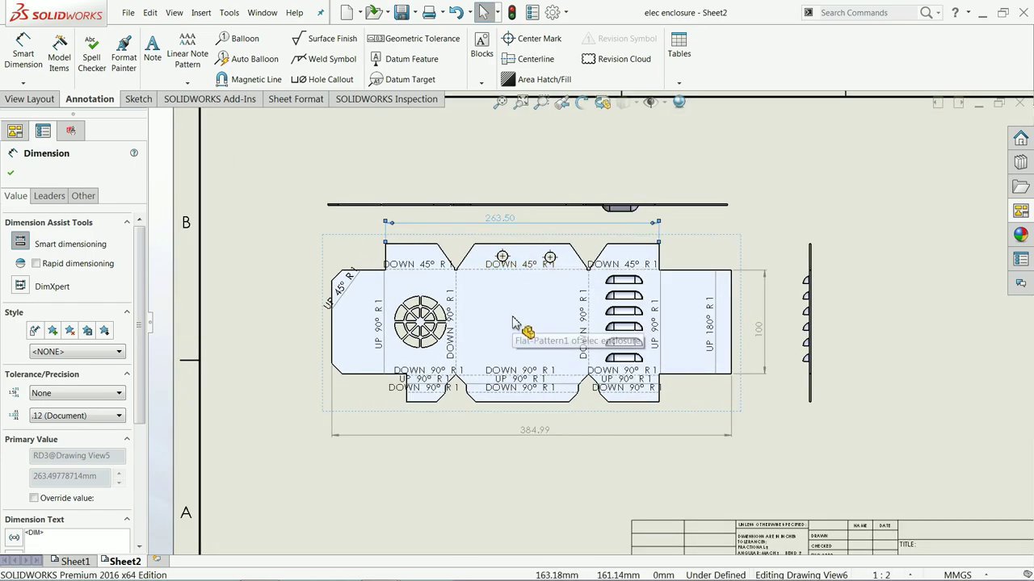
{"action": "scroll", "coordinate": [512, 321], "scroll_direction": "down", "scroll_amount": 1}
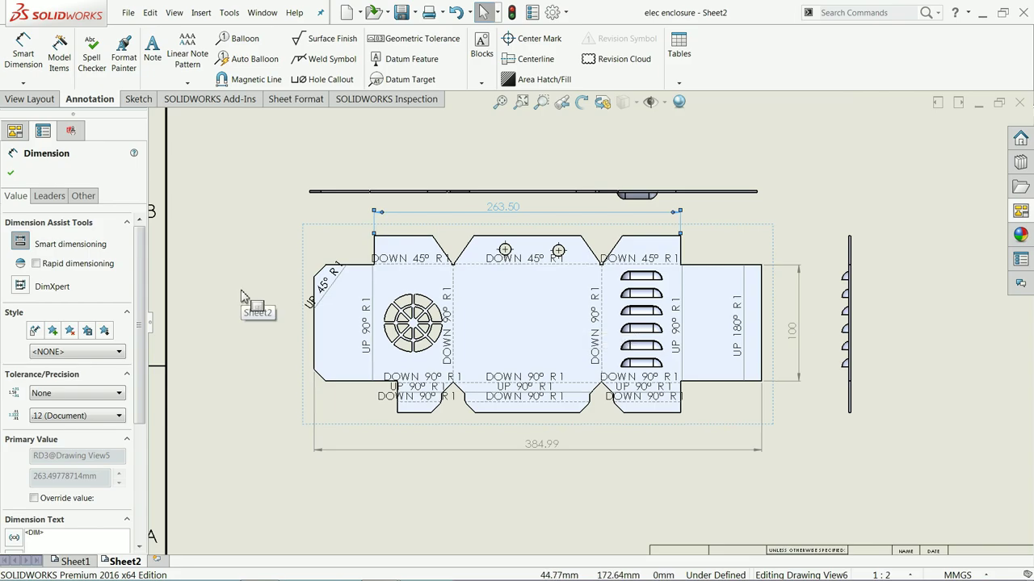